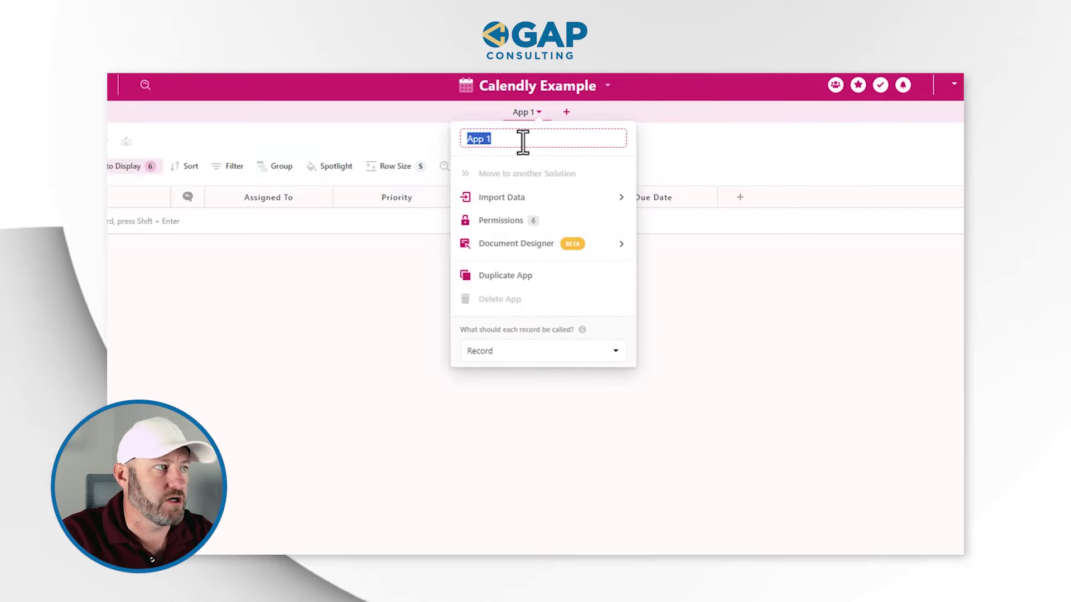
Step: Name the app Contacts and hide all default columns except Title
{"action": "type", "text": "s"}
{"action": "left_click", "coordinate": [406, 140]}
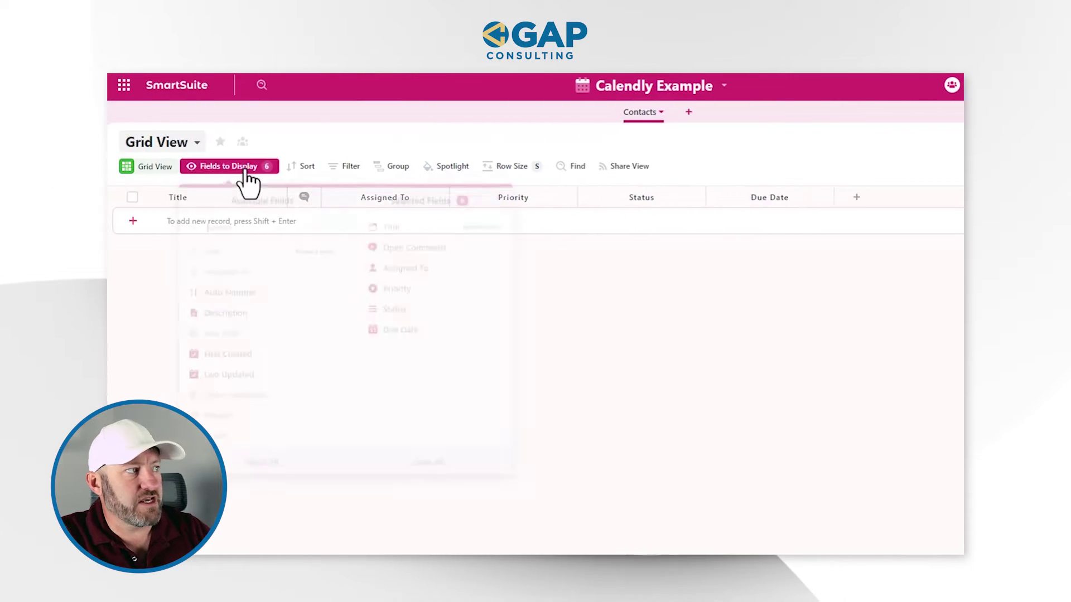
{"action": "left_click", "coordinate": [130, 166]}
{"action": "left_click", "coordinate": [707, 373]}
Step: Add a single-line Text field named First name
{"action": "left_click", "coordinate": [306, 198]}
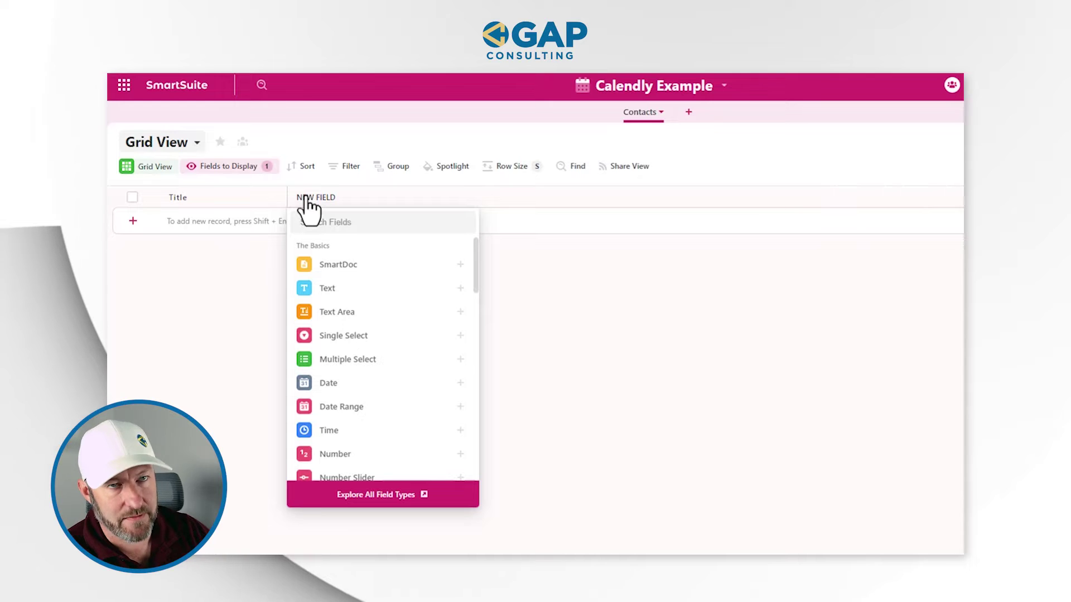
{"action": "type", "text": "Firs"}
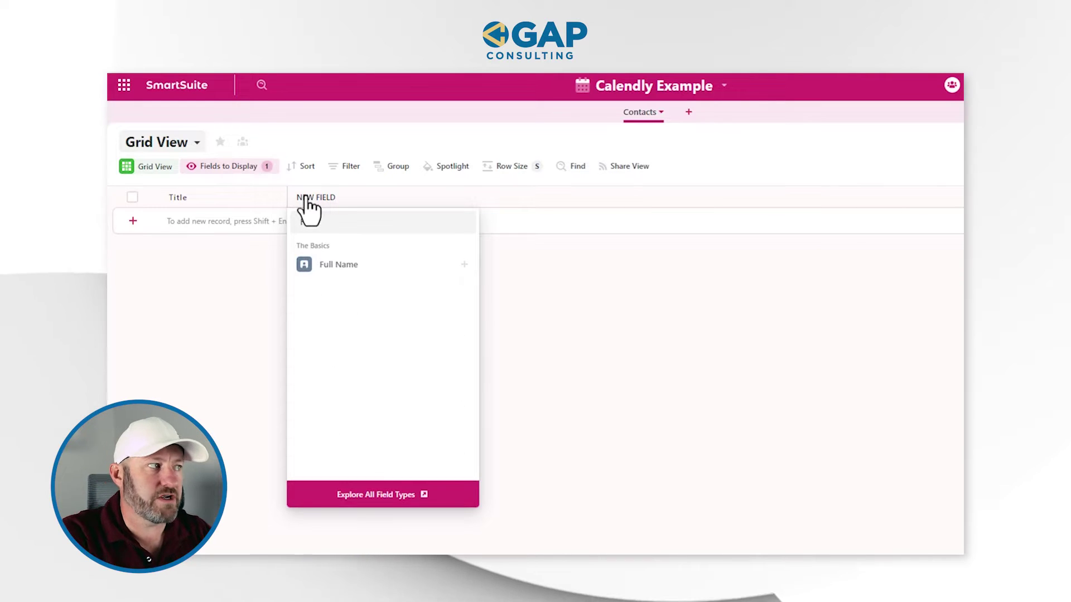
{"action": "mouse_move", "coordinate": [345, 269]}
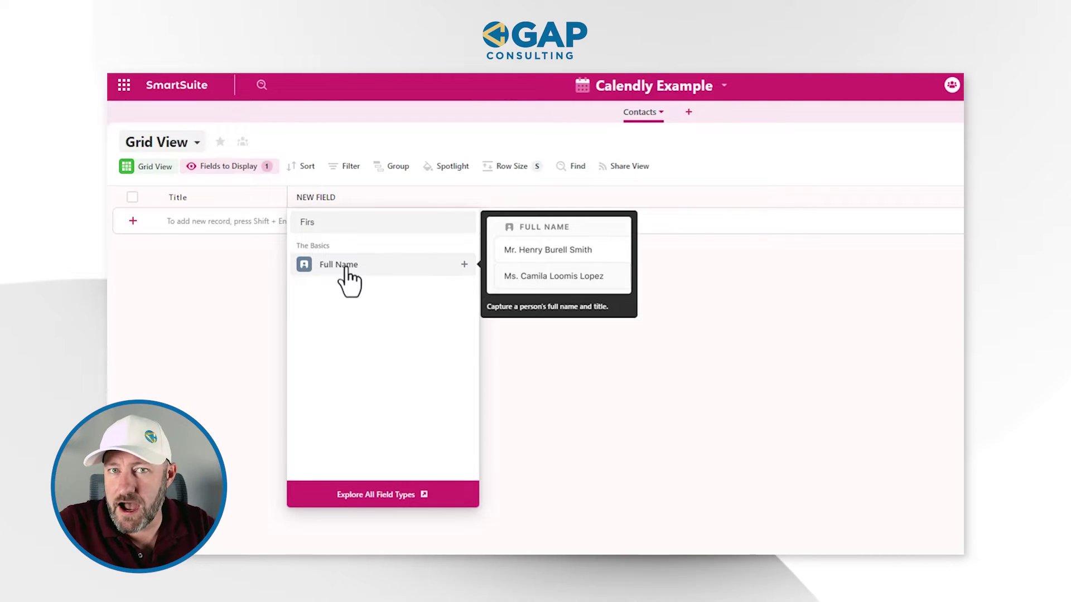
{"action": "key", "text": "ctrl+a"}
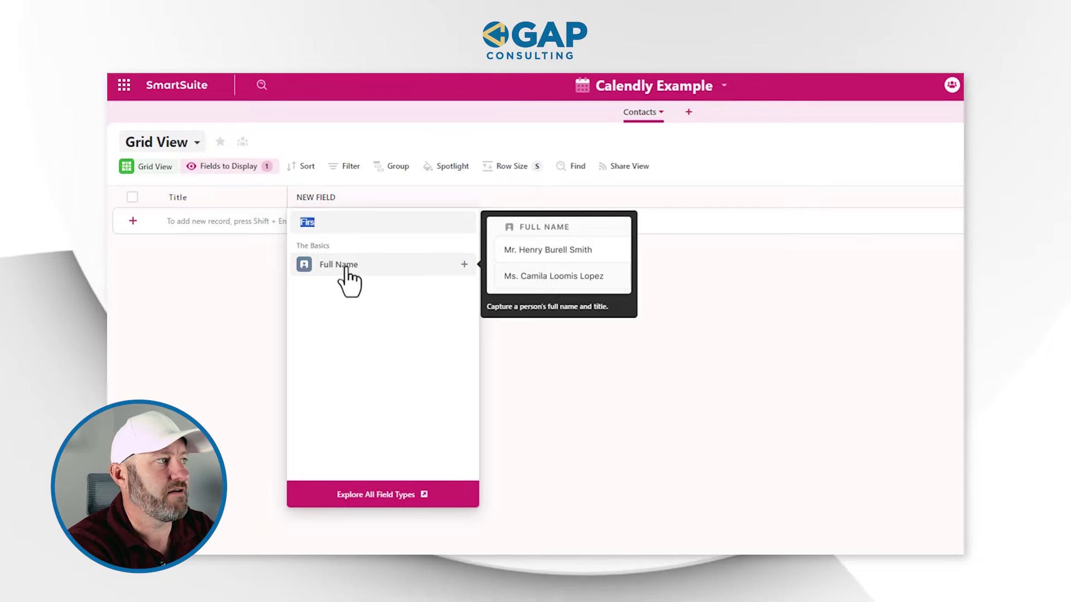
{"action": "type", "text": "sing"}
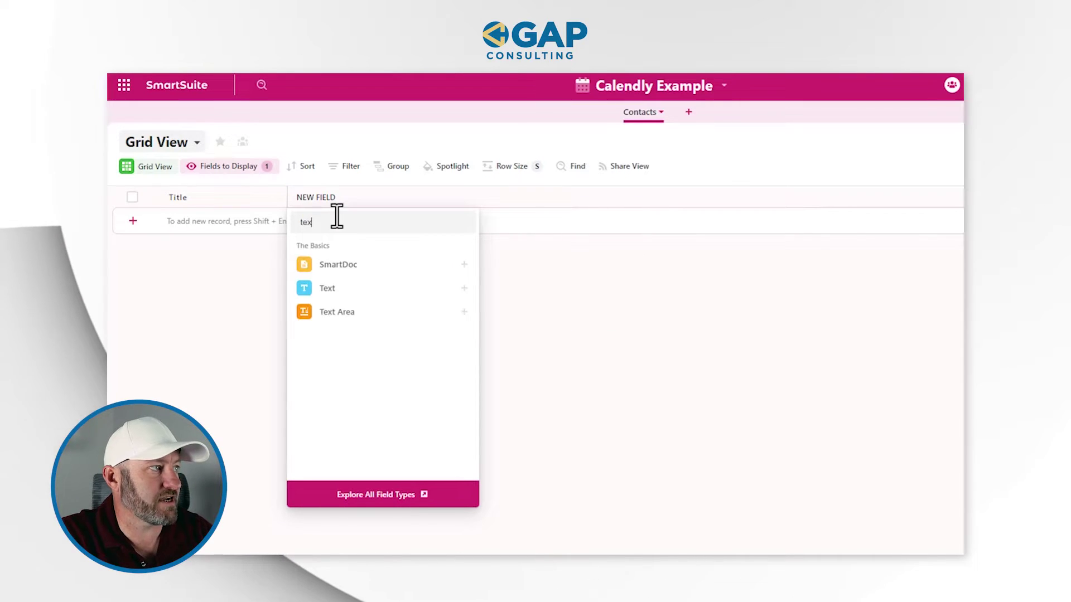
{"action": "left_click", "coordinate": [332, 289]}
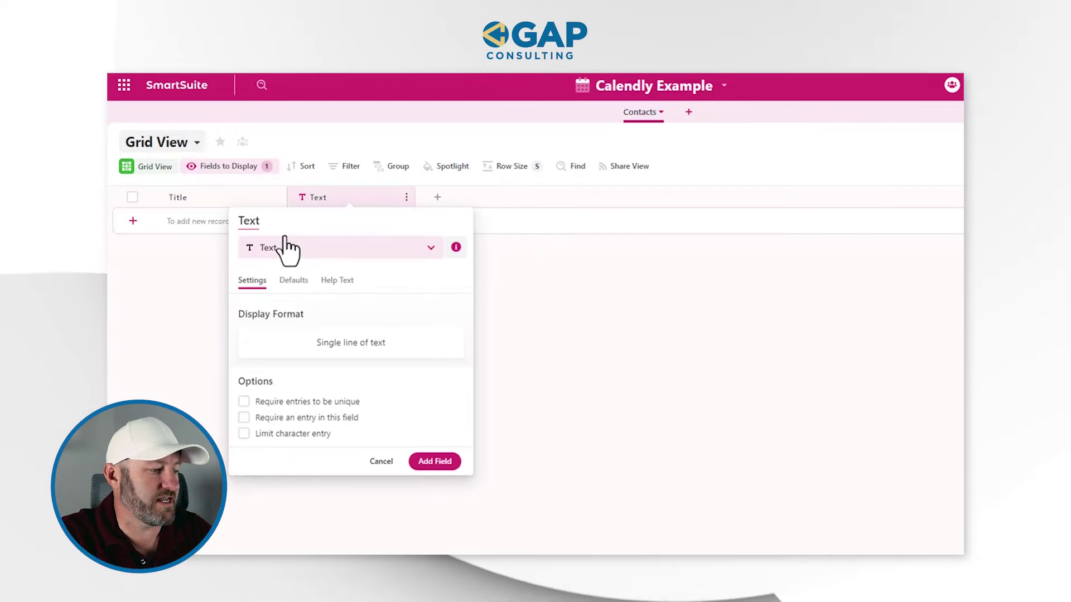
{"action": "key", "text": "ctrl+a"}
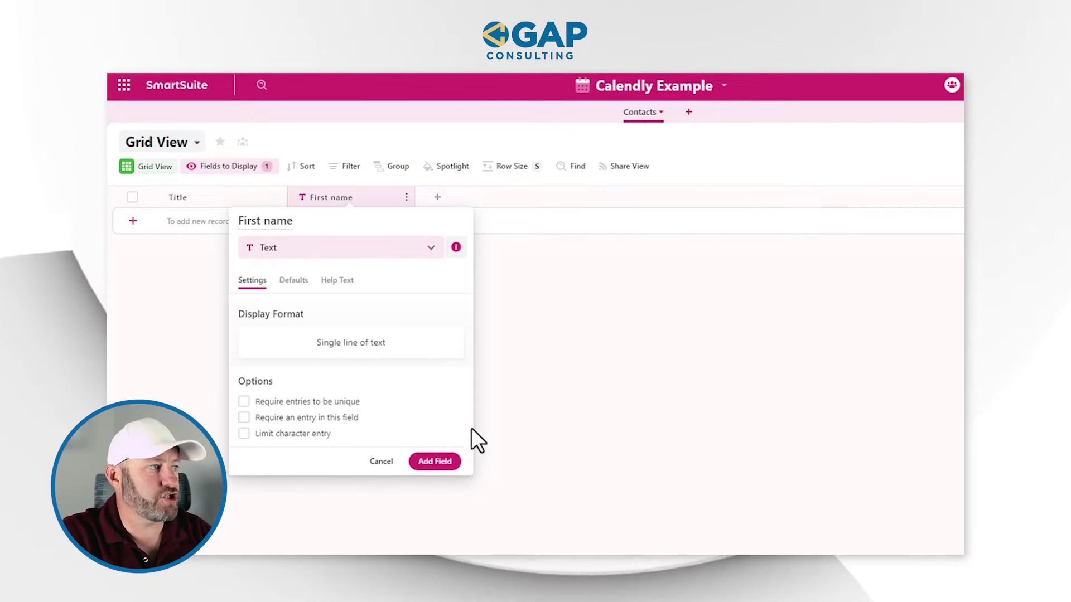
{"action": "left_click", "coordinate": [439, 464]}
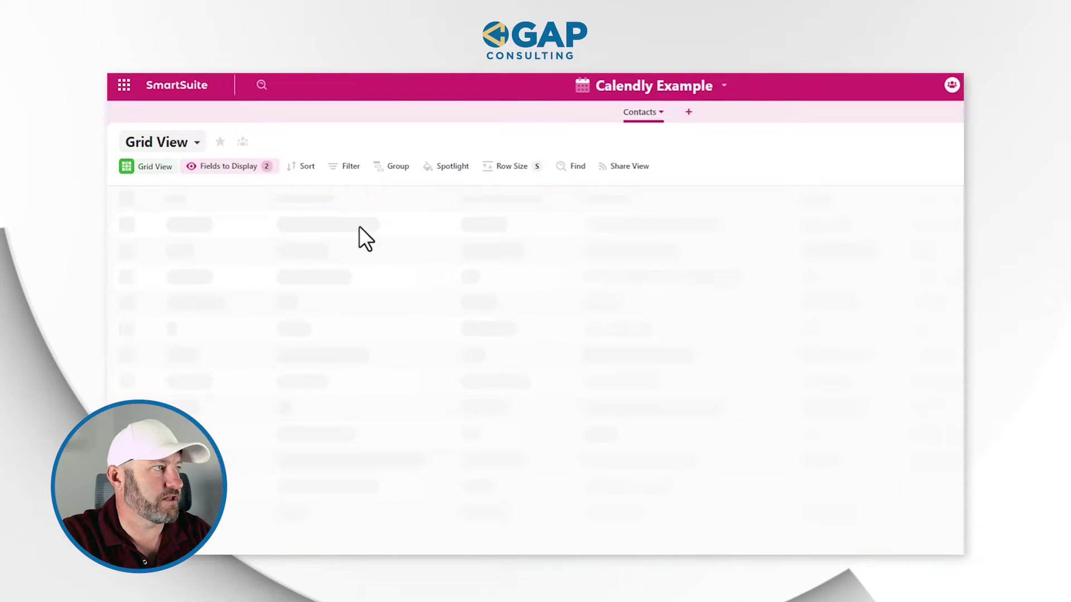
Step: Duplicate the First name field as Last name
{"action": "left_click_drag", "start_coordinate": [360, 194], "coordinate": [427, 199]}
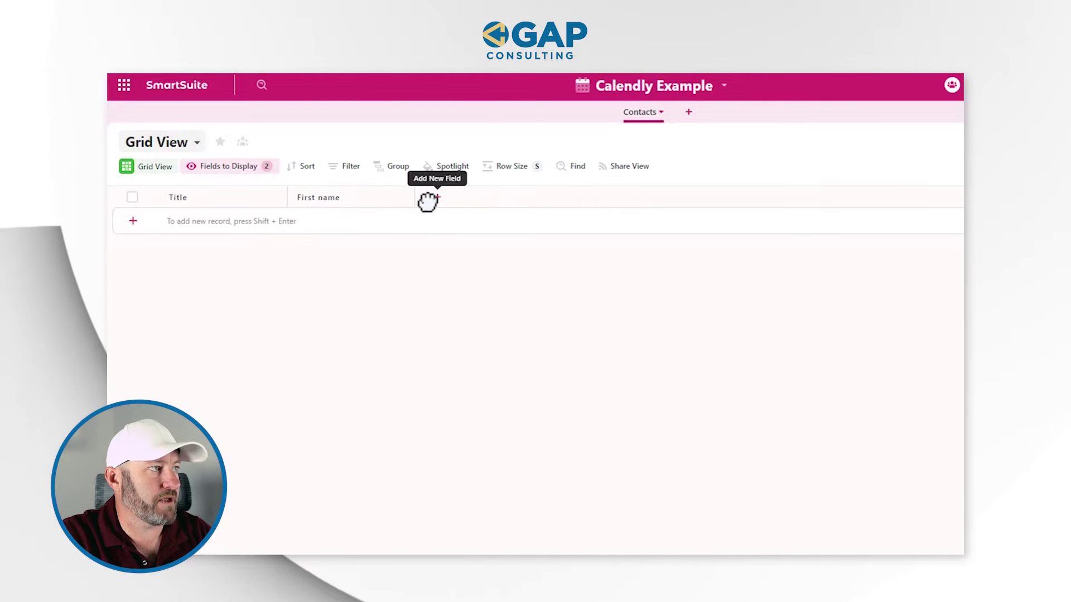
{"action": "left_click", "coordinate": [406, 198]}
{"action": "left_click", "coordinate": [382, 263]}
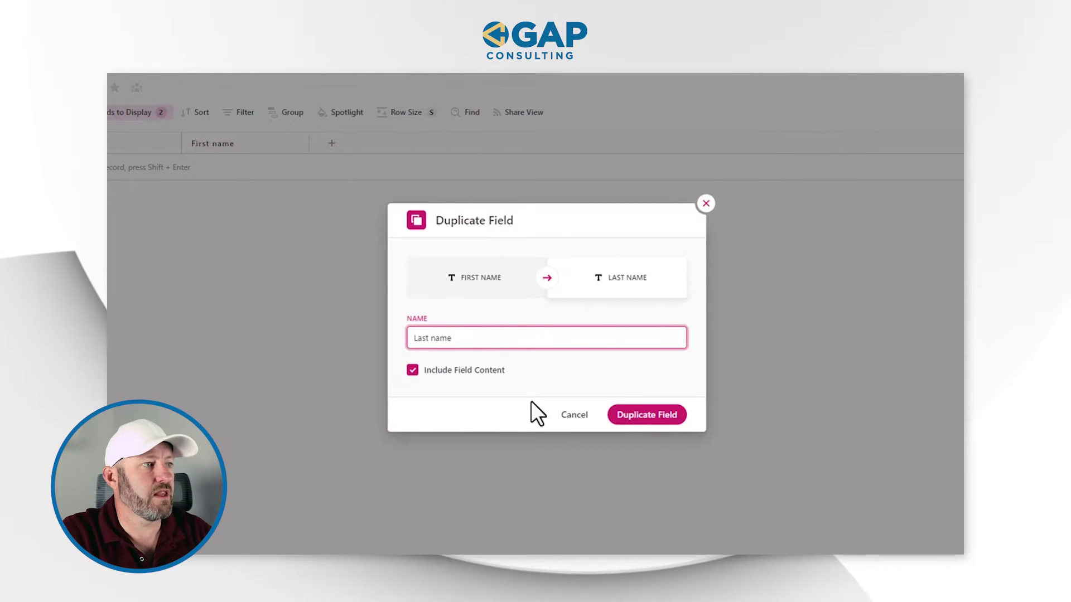
{"action": "left_click", "coordinate": [642, 415]}
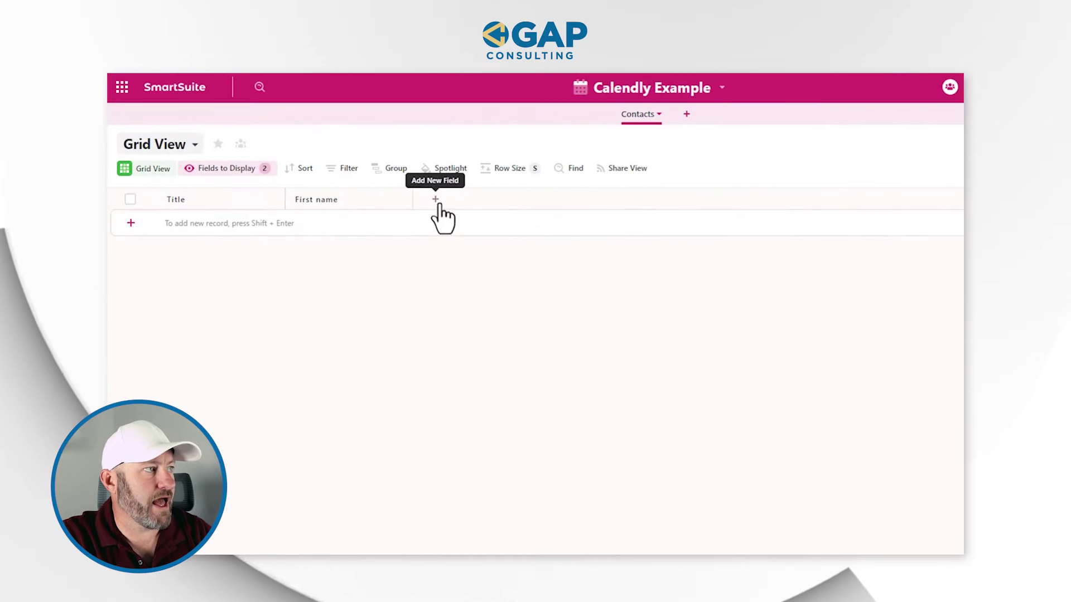
Step: Add a new Email field to the Contacts table
{"action": "left_click", "coordinate": [564, 200]}
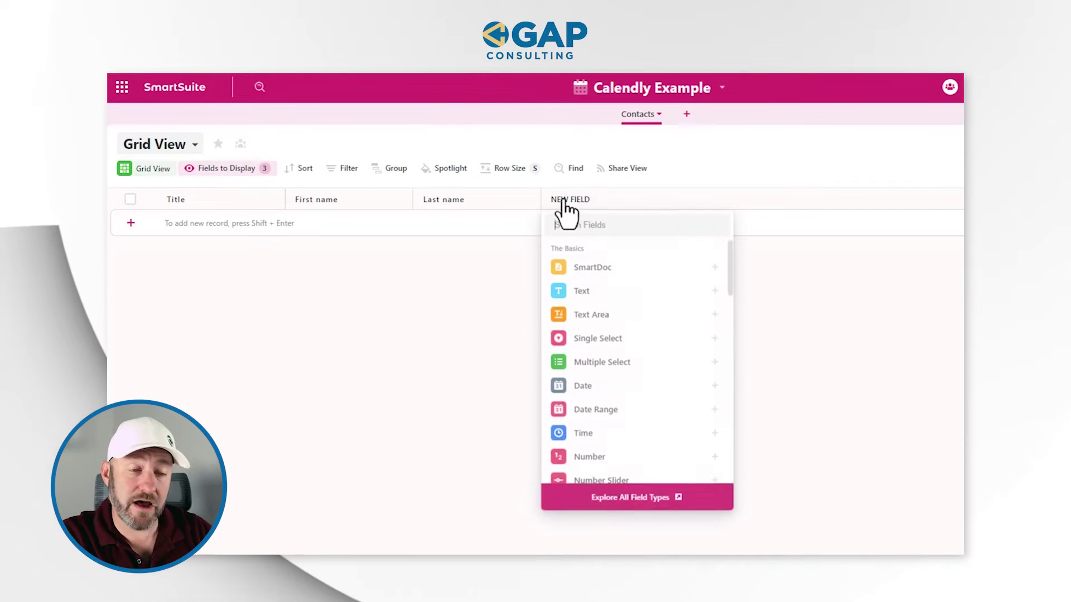
{"action": "type", "text": "Email"}
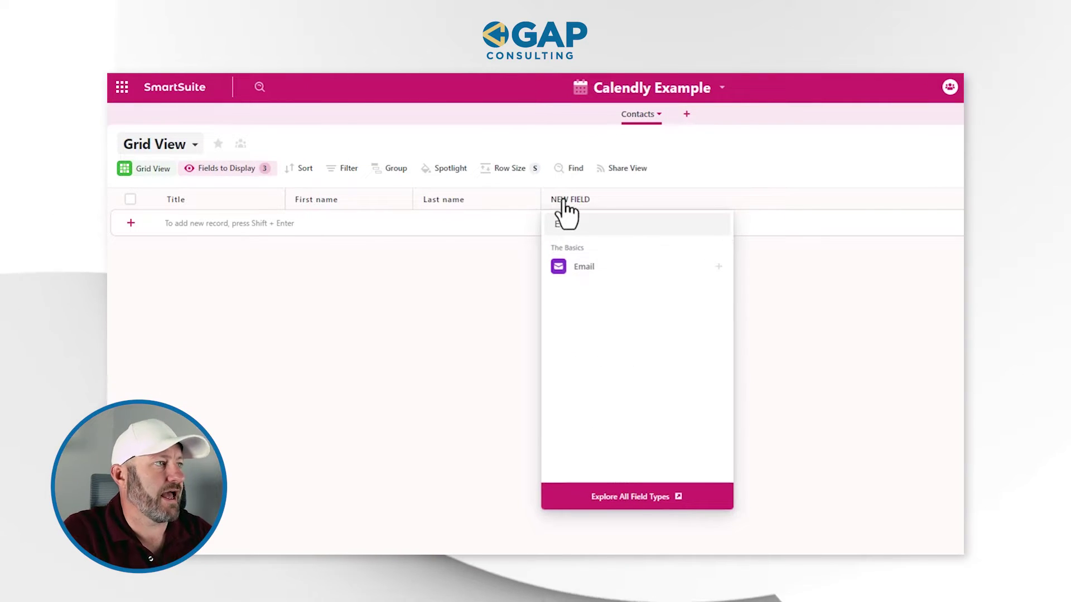
{"action": "left_click", "coordinate": [592, 267]}
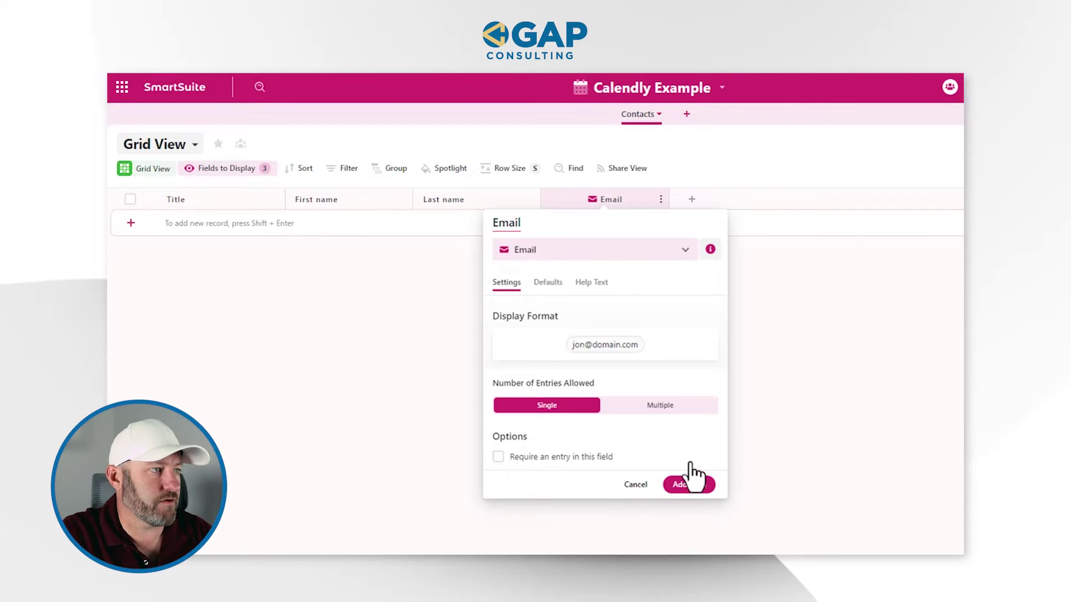
{"action": "left_click", "coordinate": [190, 195]}
Step: Rename Title to Full Name and make it an auto-generated title
{"action": "double_click", "coordinate": [196, 221]}
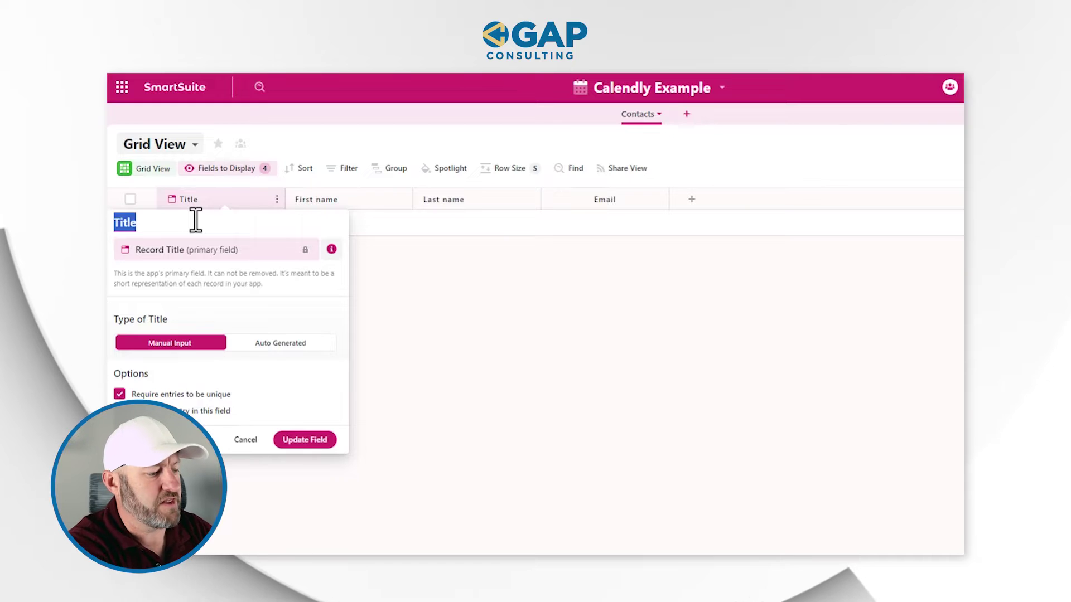
{"action": "left_click", "coordinate": [277, 348]}
{"action": "left_click", "coordinate": [694, 425]}
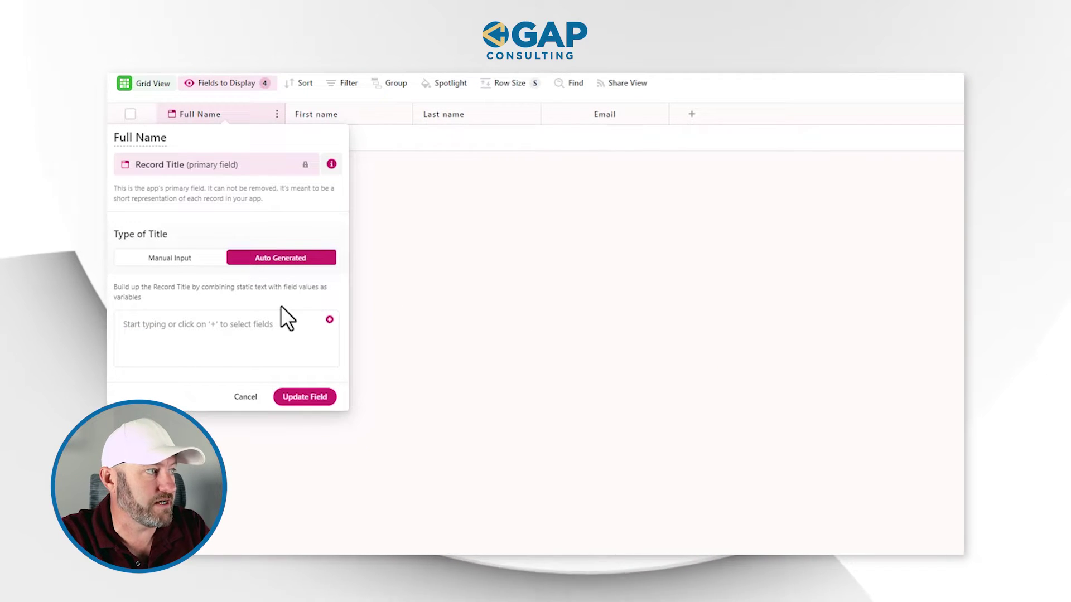
Step: Build the generated title from First name followed by Last name
{"action": "left_click", "coordinate": [330, 319]}
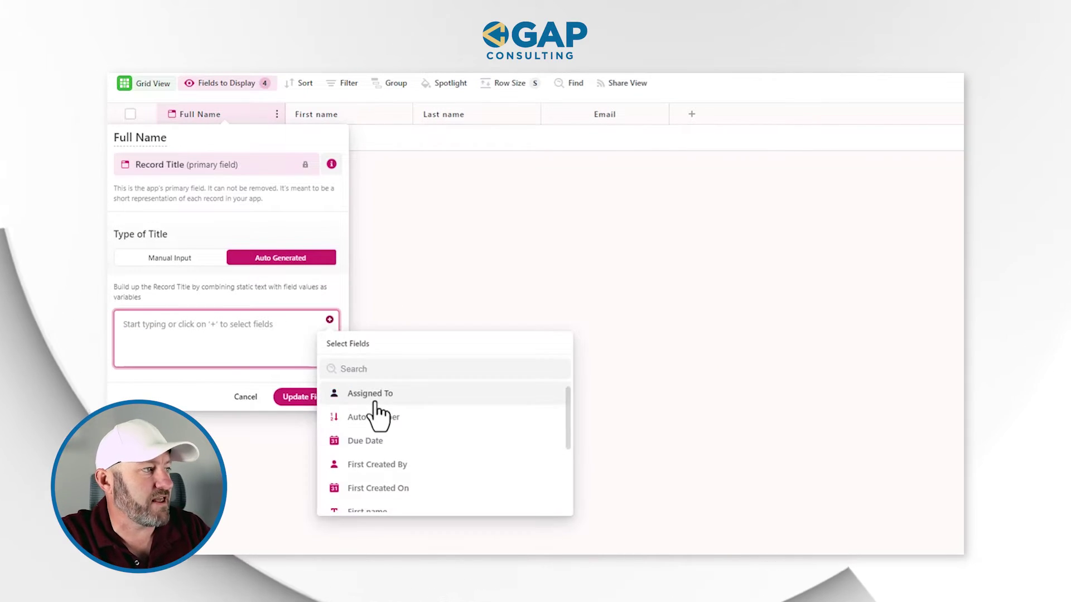
{"action": "type", "text": "f"}
{"action": "left_click", "coordinate": [365, 441]}
{"action": "left_click", "coordinate": [329, 397]}
{"action": "left_click", "coordinate": [330, 320]}
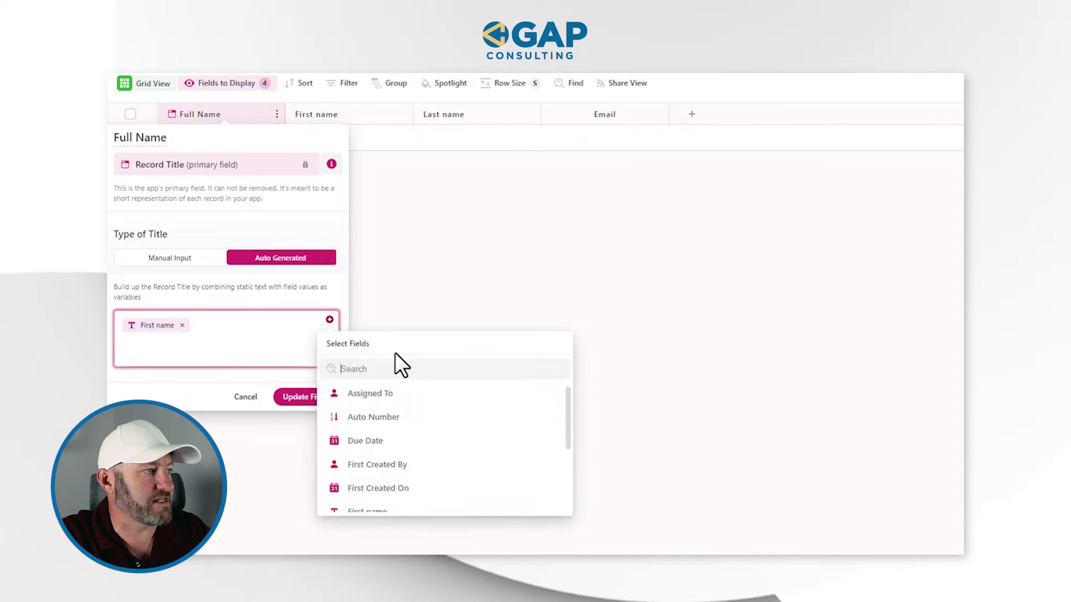
{"action": "type", "text": "l"}
{"action": "left_click", "coordinate": [411, 393]}
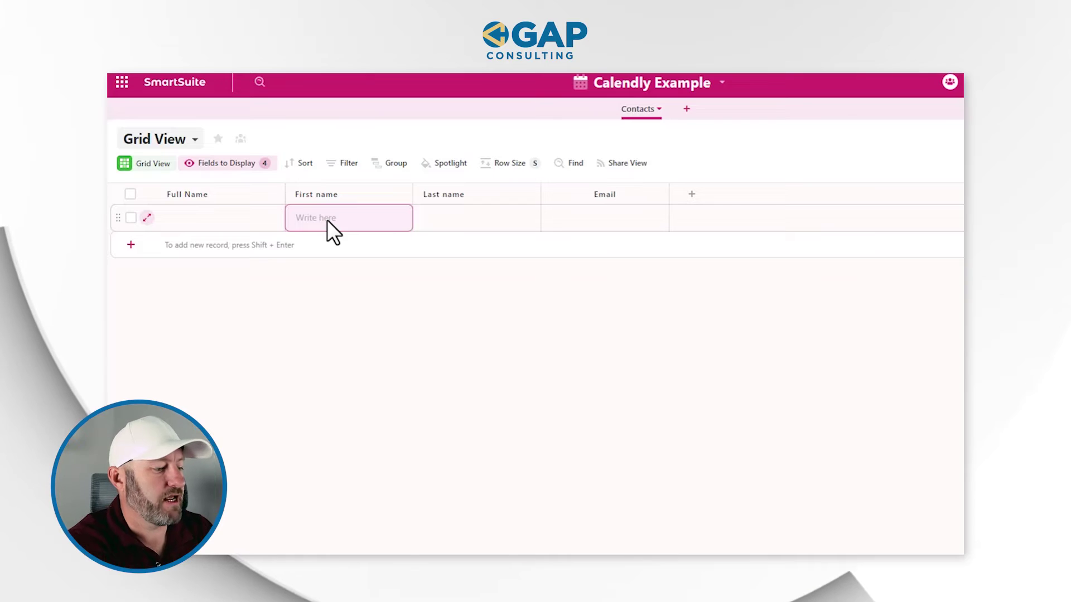
Step: Enter a test contact's first name, last name and e-mail so Full Name fills in
{"action": "type", "text": "Gareth"}
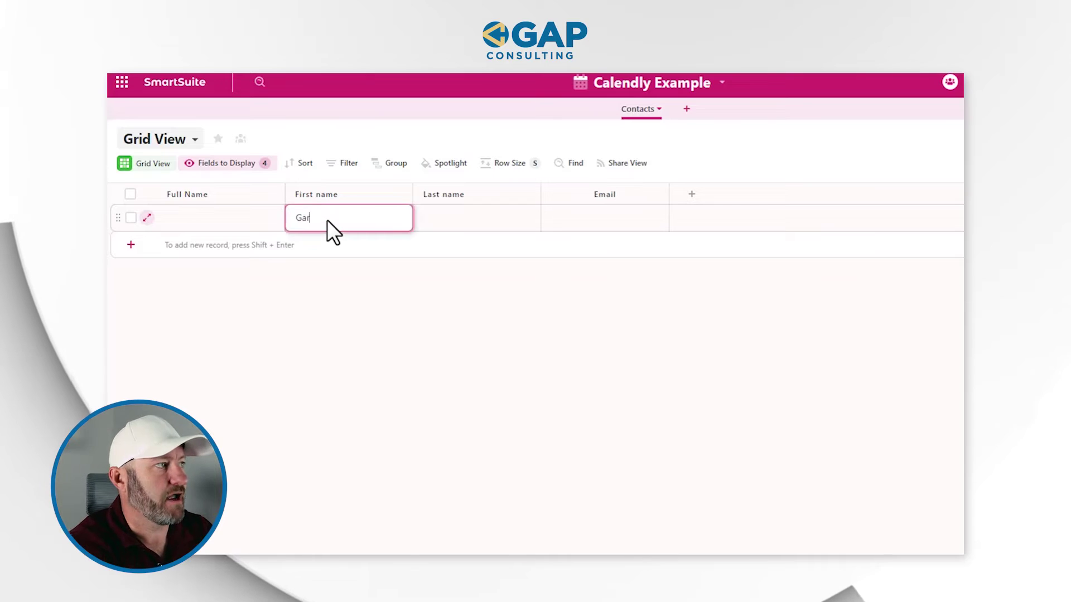
{"action": "key", "text": "Tab"}
{"action": "type", "text": "Pronovost"}
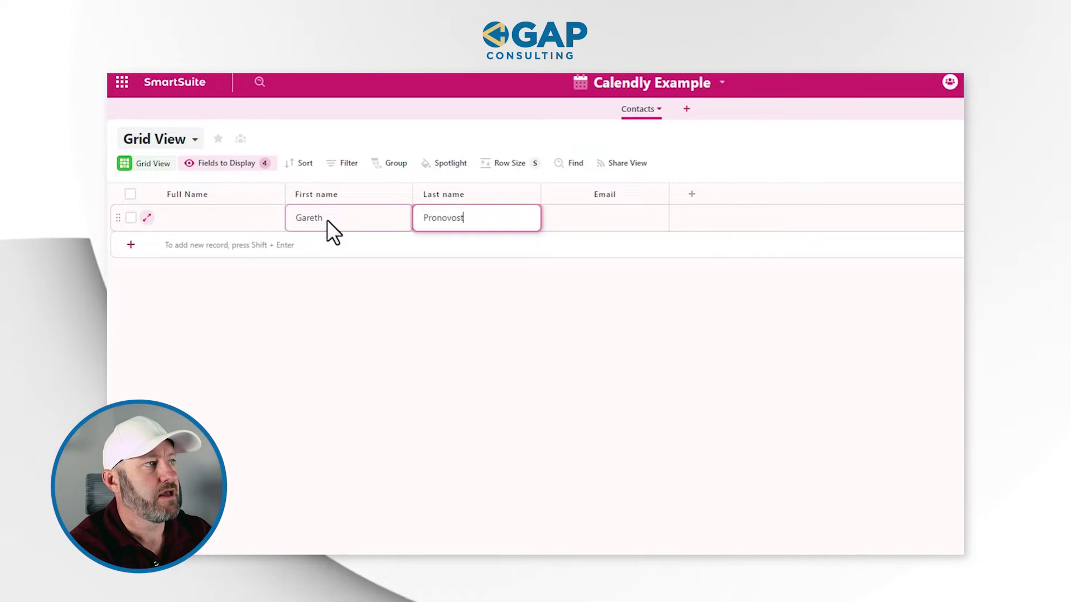
{"action": "key", "text": "Tab"}
{"action": "type", "text": "txtd"}
{"action": "key", "text": "BackSpace"}
{"action": "key", "text": "BackSpace"}
{"action": "key", "text": "BackSpace"}
{"action": "type", "text": "est@e"}
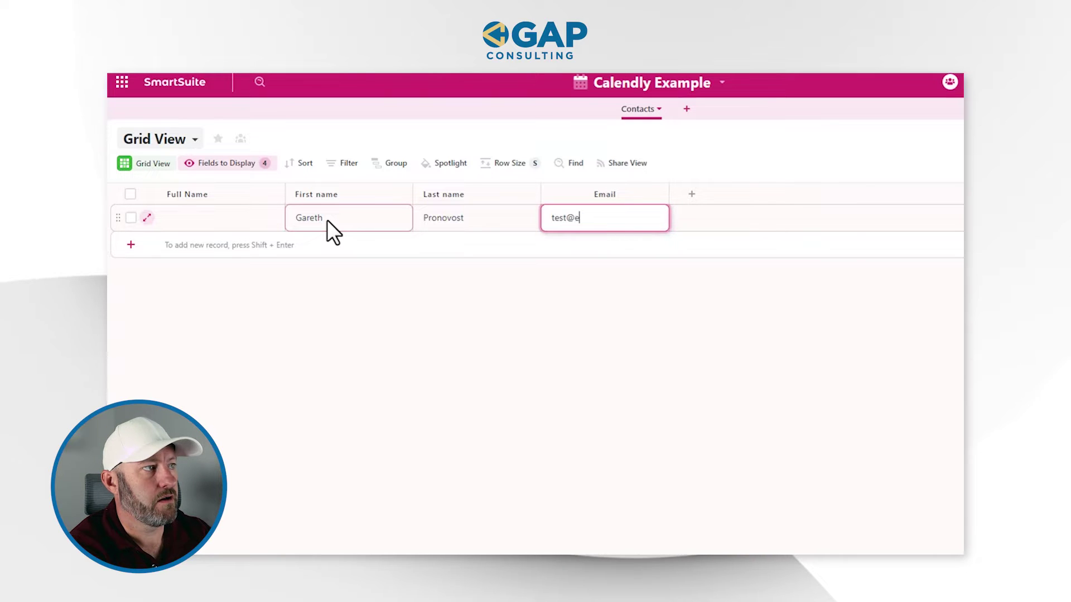
{"action": "type", "text": "xample.com"}
{"action": "left_click", "coordinate": [462, 345]}
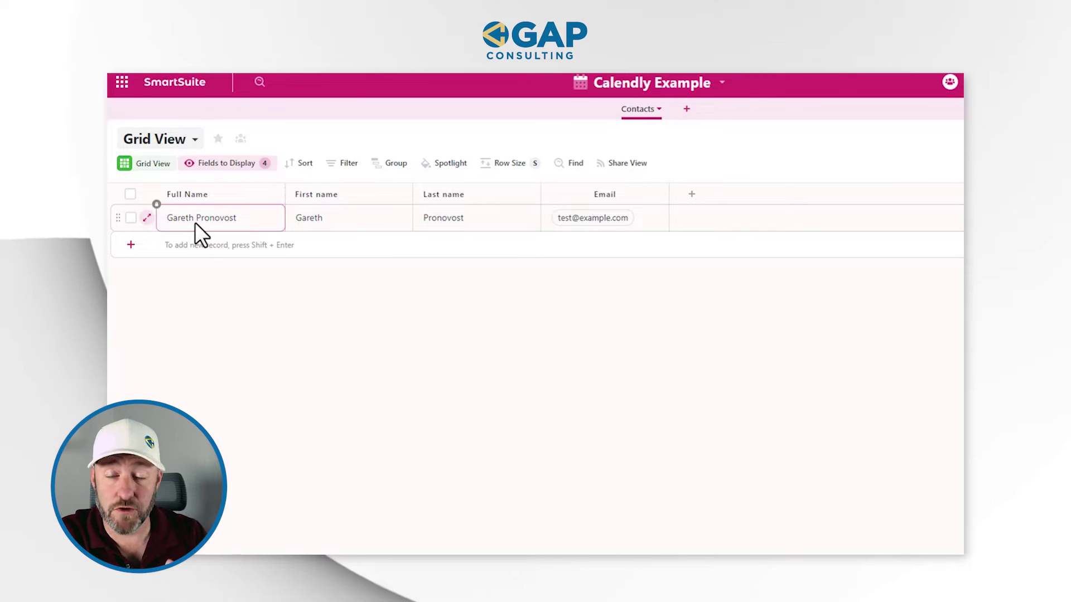
{"action": "left_click", "coordinate": [316, 218]}
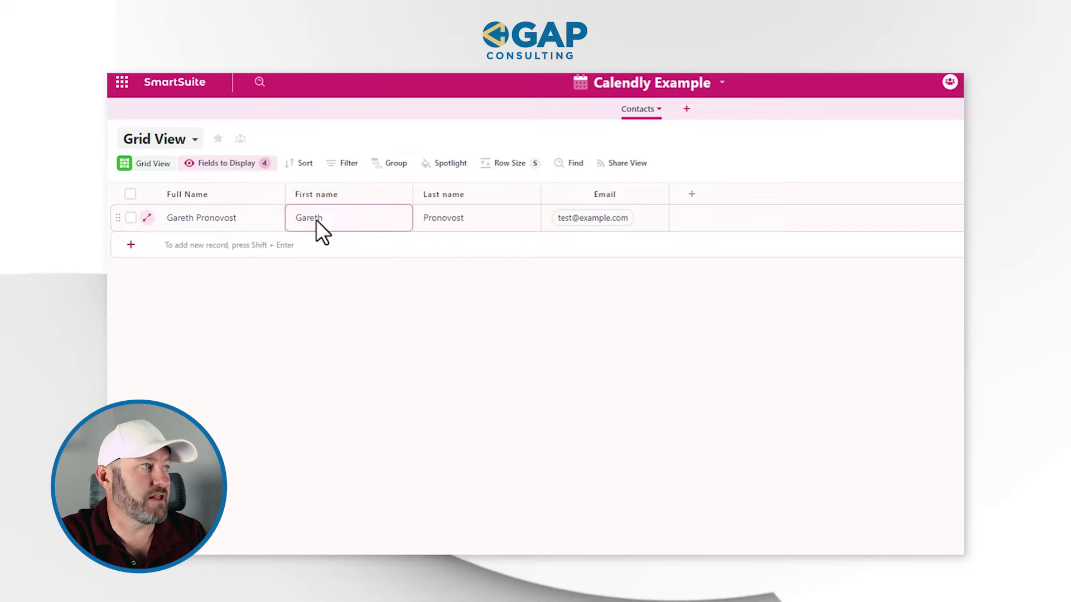
{"action": "left_click", "coordinate": [453, 215]}
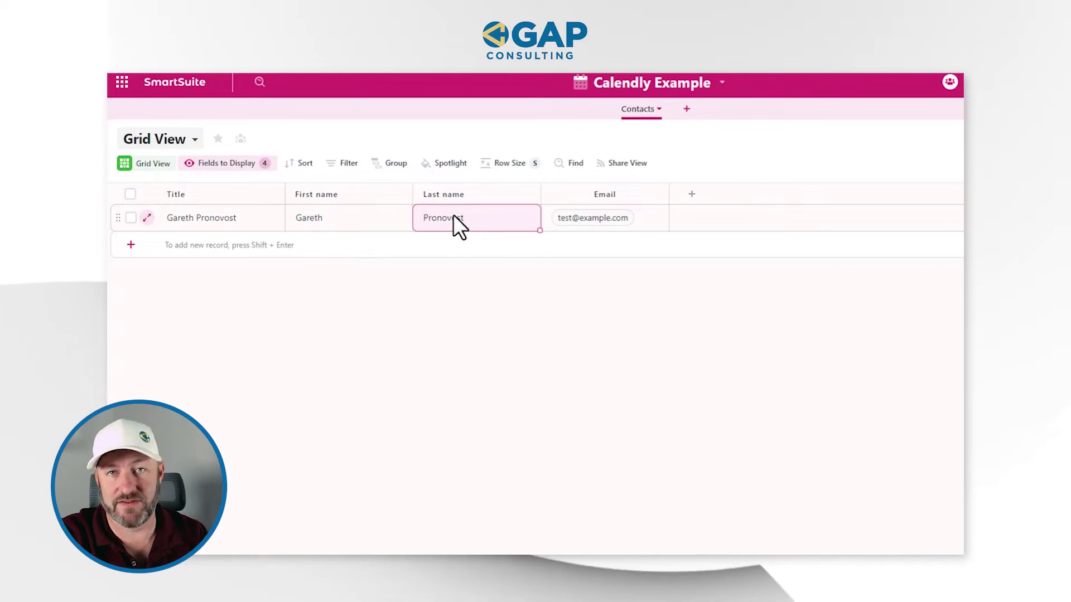
Step: Create an Appointments app and clear all default fields from its grid, leaving Title
{"action": "left_click", "coordinate": [686, 110]}
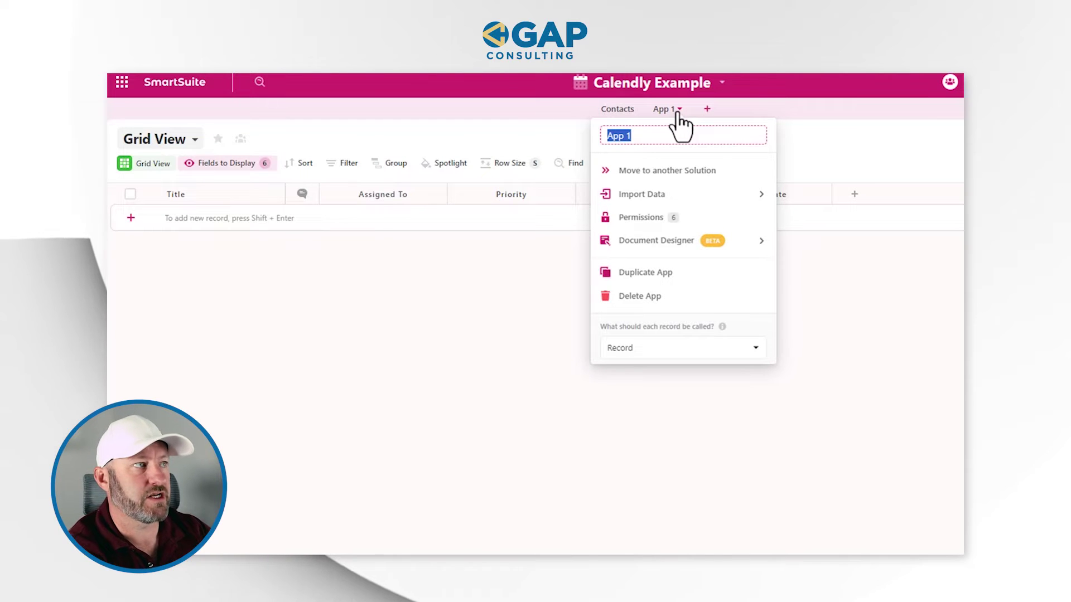
{"action": "type", "text": "Appointments"}
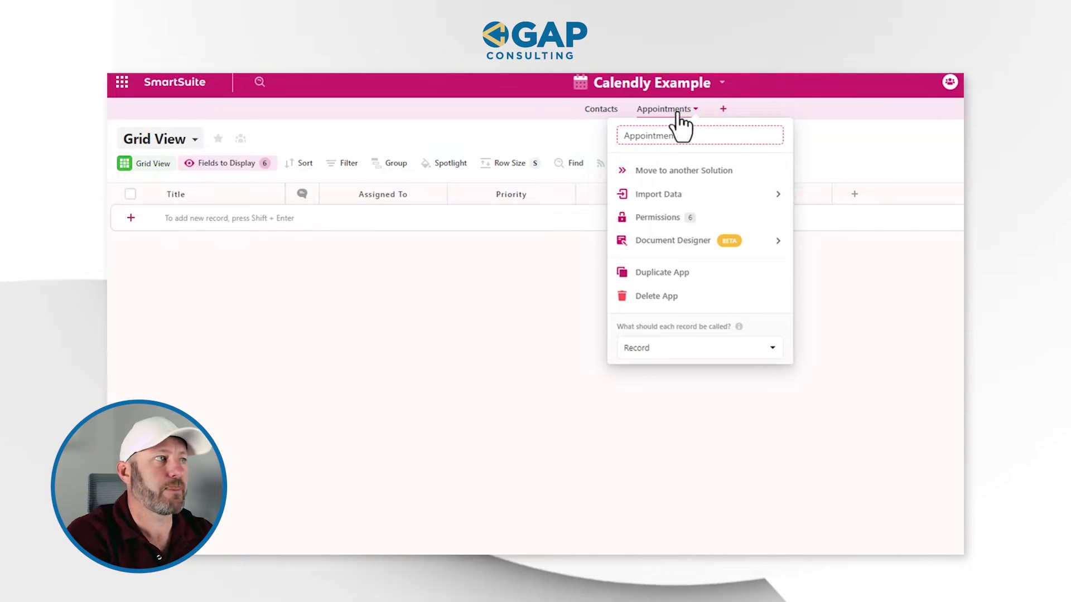
{"action": "left_click", "coordinate": [893, 153]}
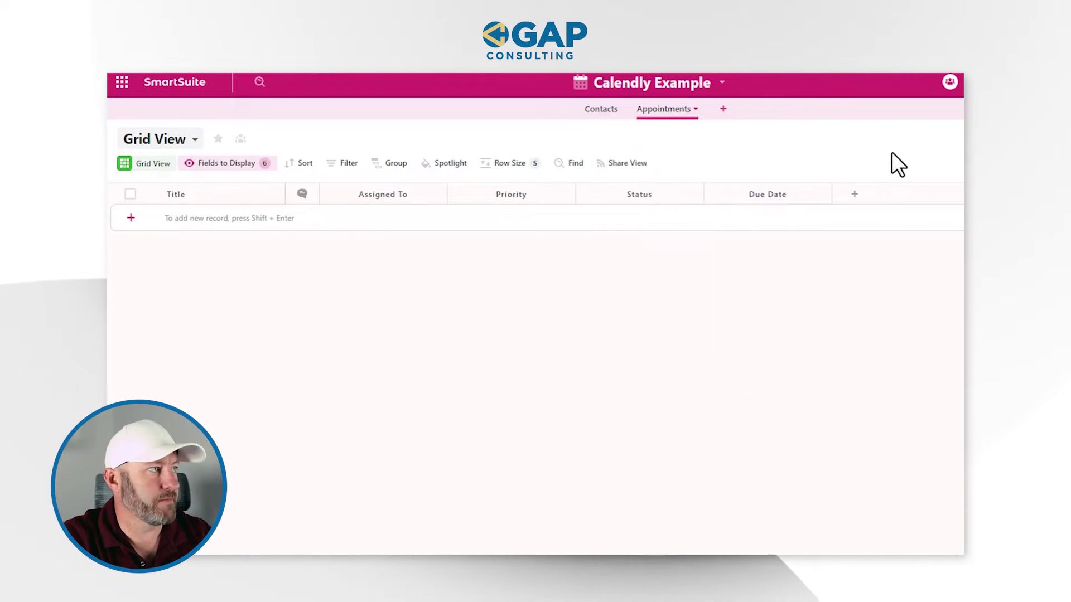
{"action": "left_click", "coordinate": [247, 165]}
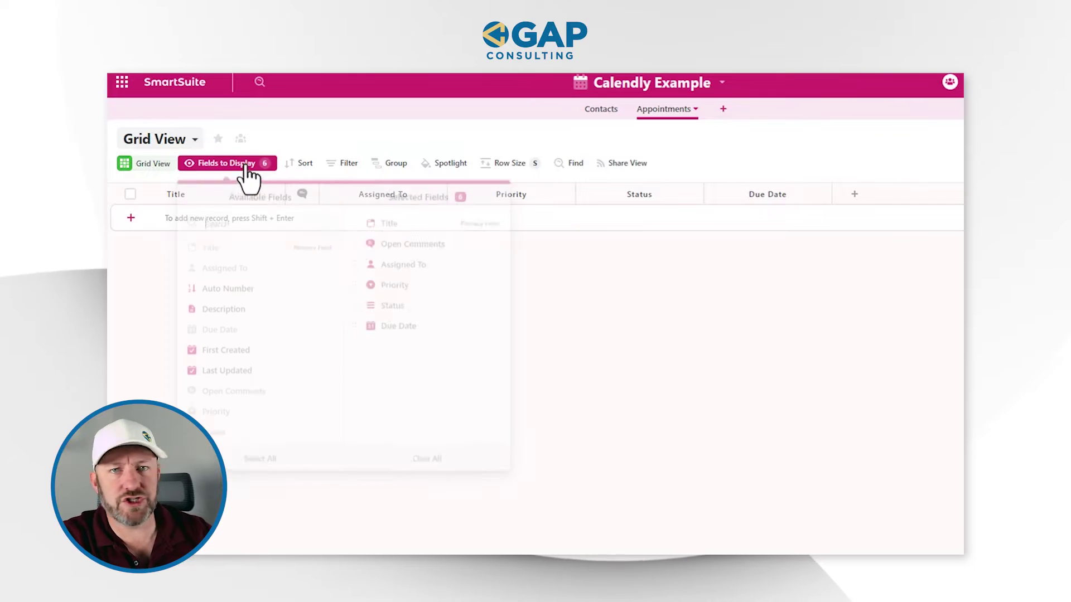
{"action": "left_click", "coordinate": [446, 456]}
{"action": "left_click", "coordinate": [602, 405]}
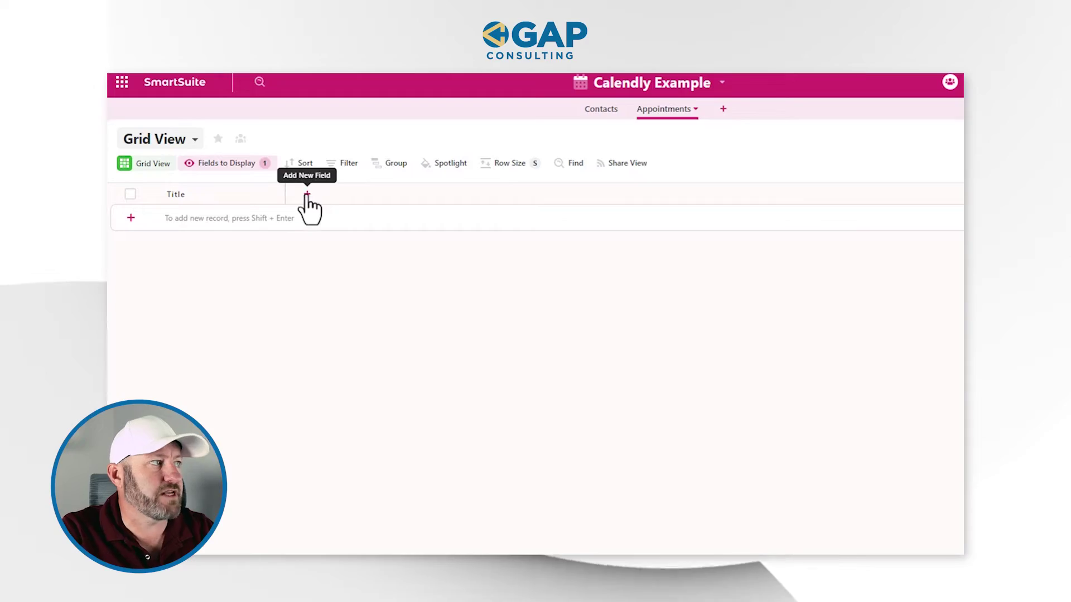
Step: Add a Start Date field with Standard date format, then open Title's settings
{"action": "left_click", "coordinate": [304, 196]}
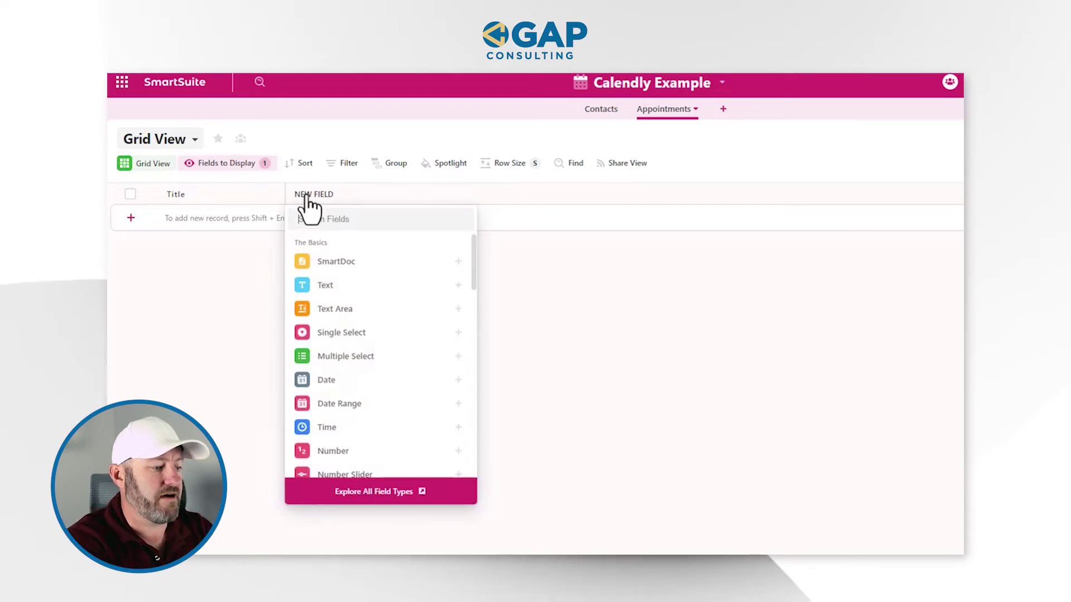
{"action": "type", "text": "date"}
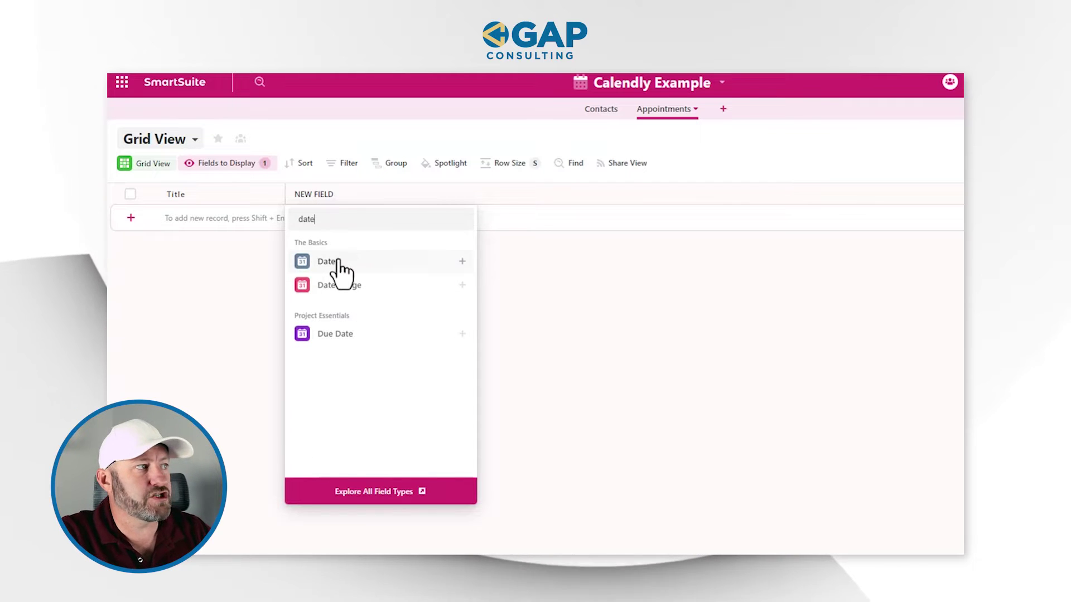
{"action": "left_click", "coordinate": [338, 263]}
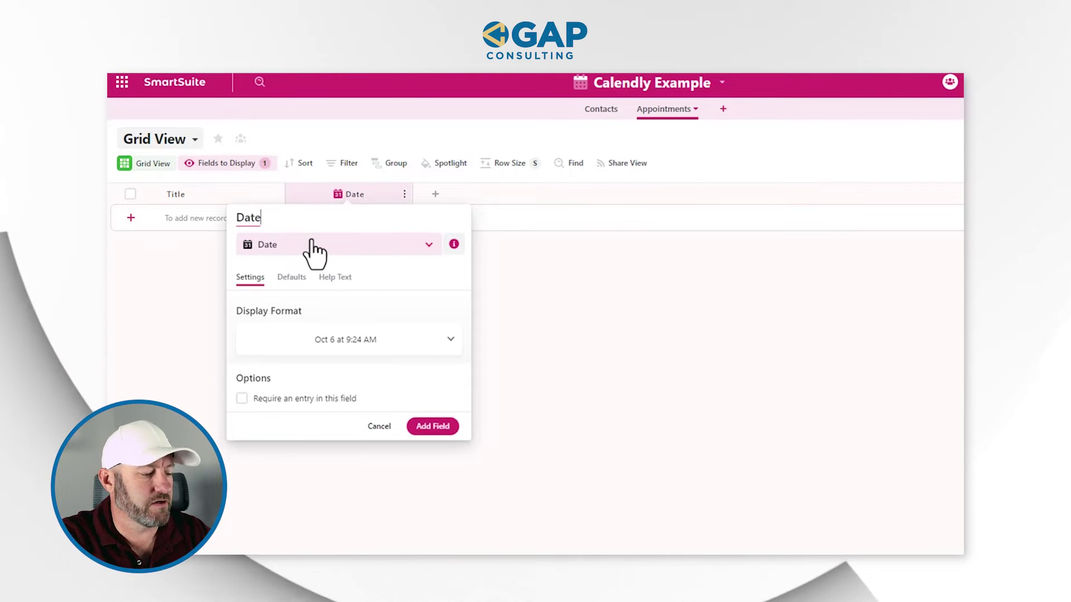
{"action": "type", "text": "Start"}
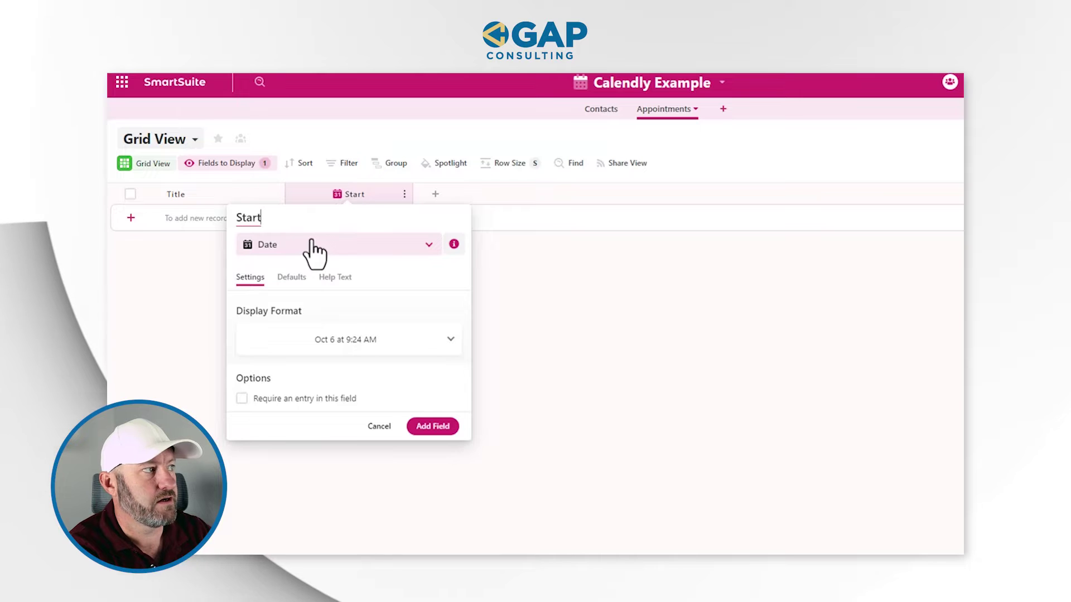
{"action": "type", "text": " Date"}
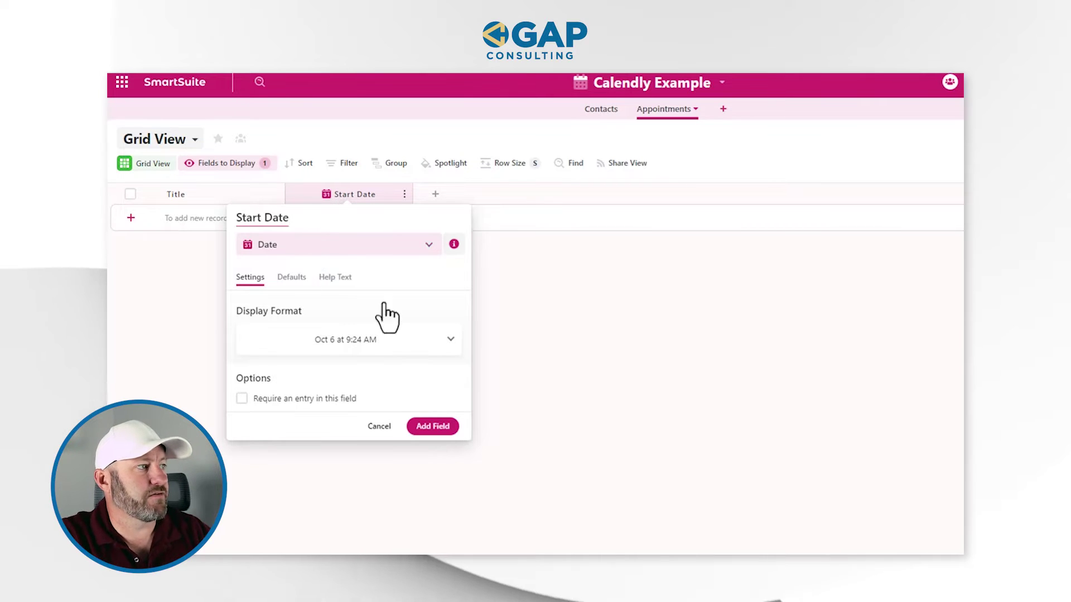
{"action": "left_click", "coordinate": [322, 357]}
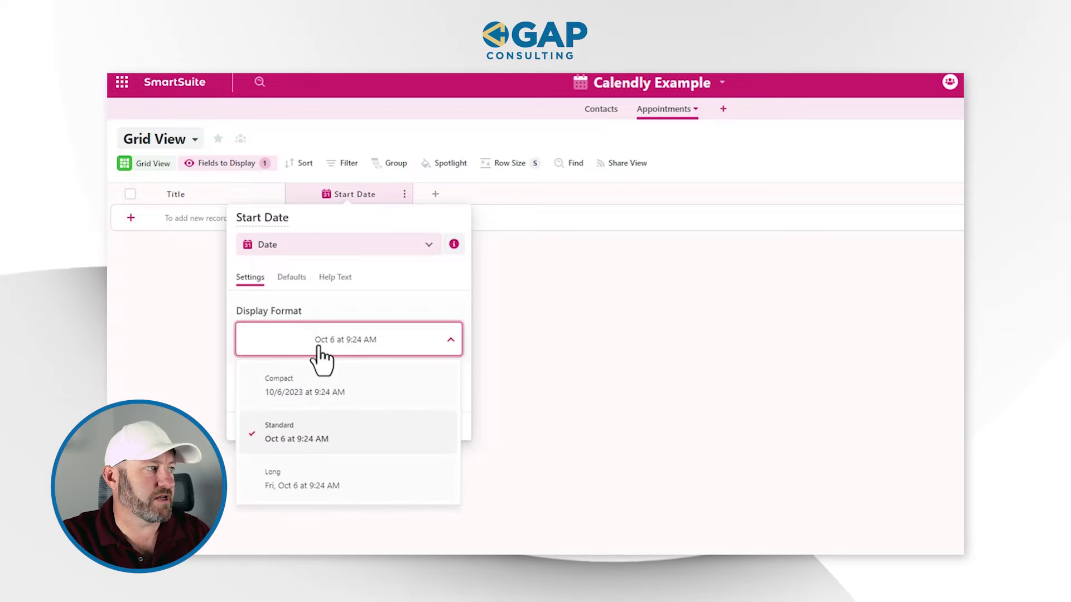
{"action": "left_click", "coordinate": [318, 435]}
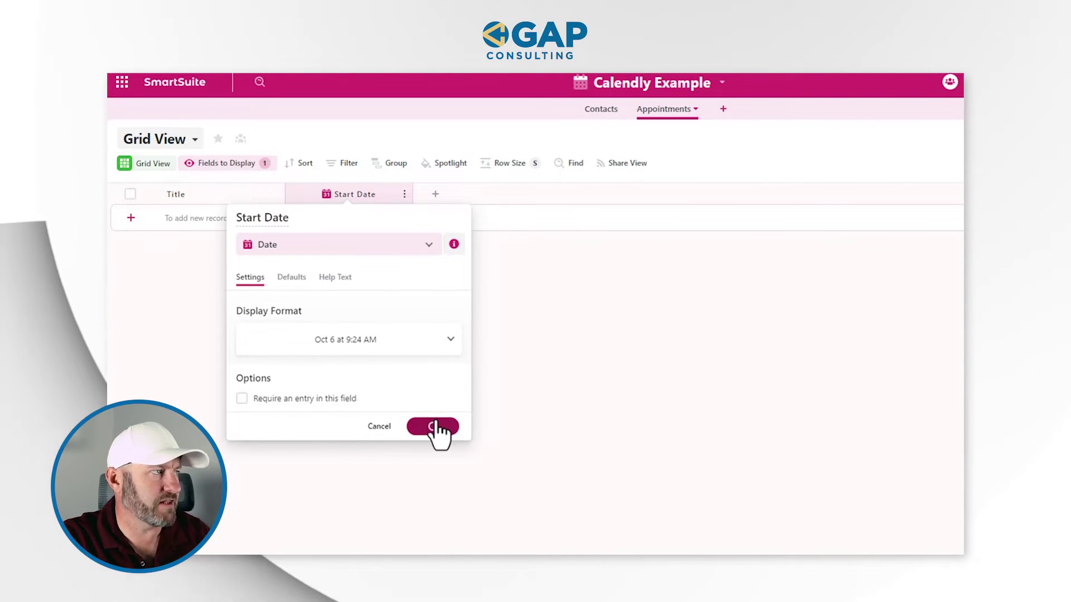
{"action": "left_click", "coordinate": [214, 191]}
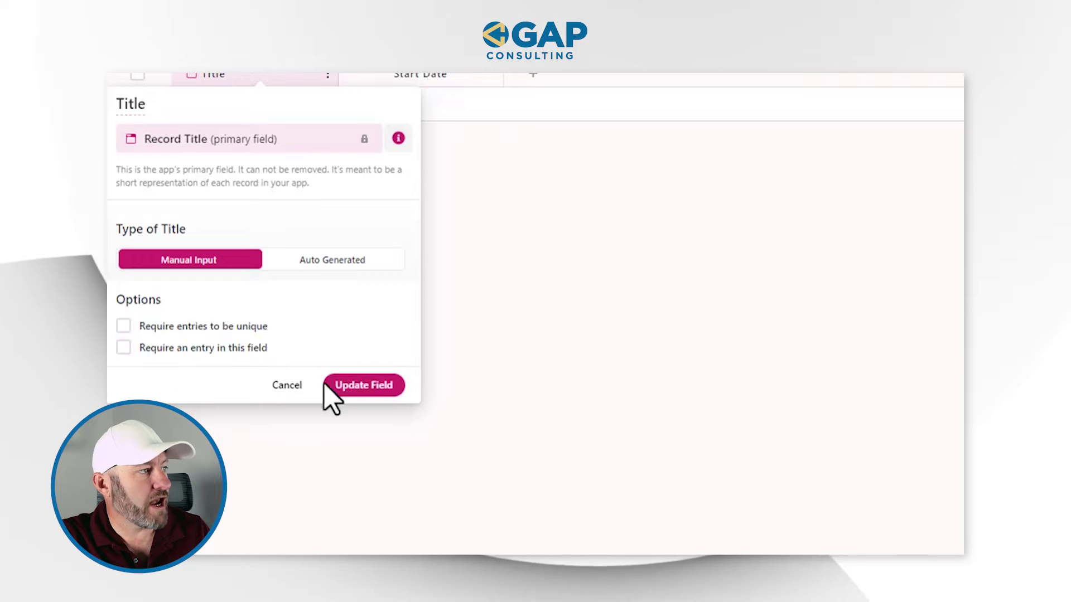
Step: Save Title without unique entries and add a Linked Record field to Contacts
{"action": "left_click", "coordinate": [366, 385]}
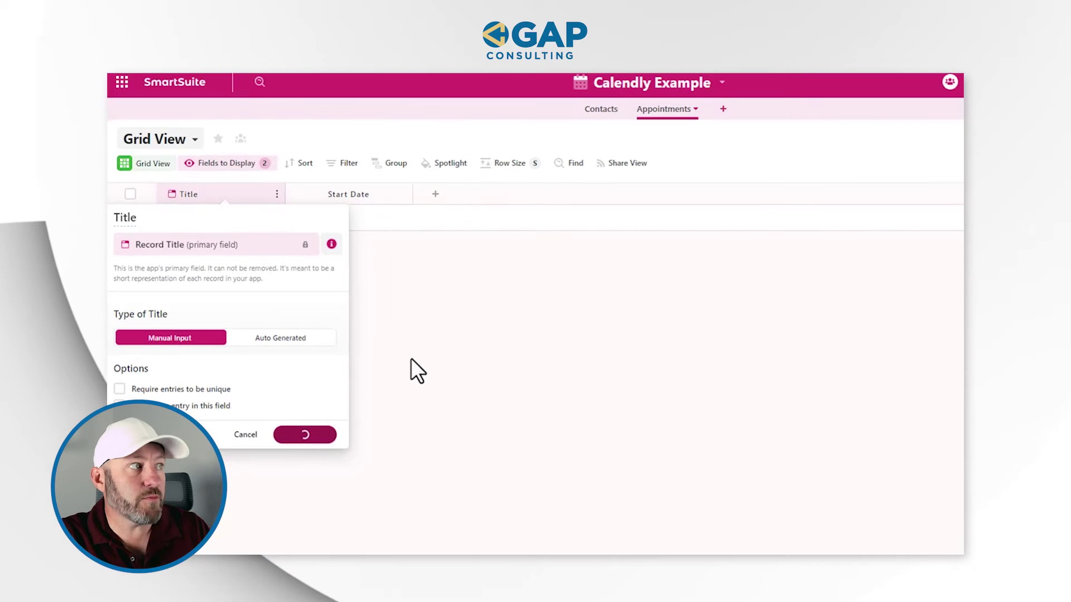
{"action": "left_click", "coordinate": [437, 194]}
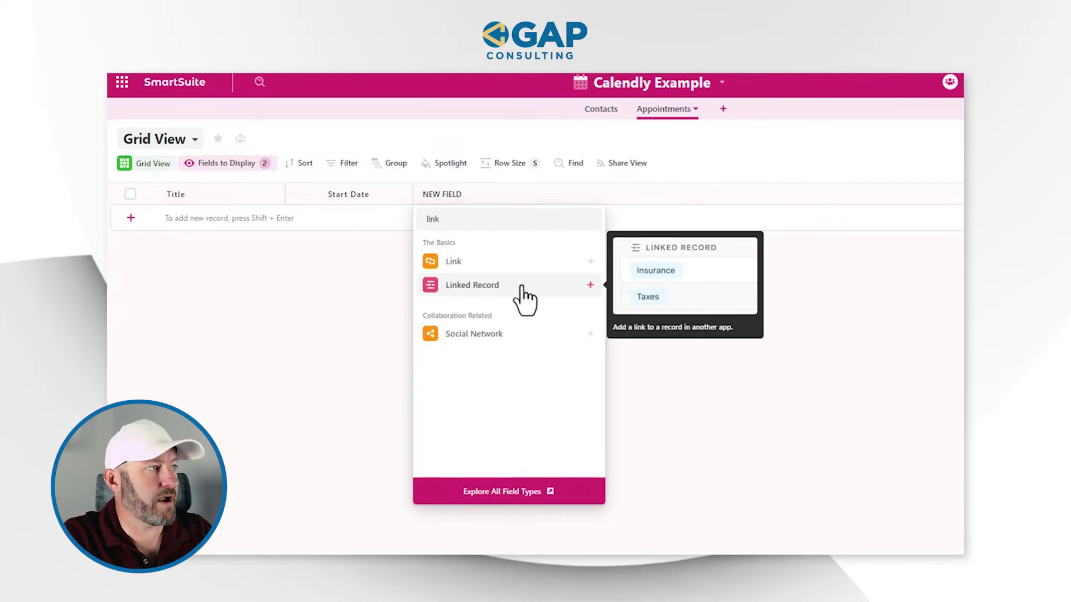
{"action": "left_click", "coordinate": [523, 284]}
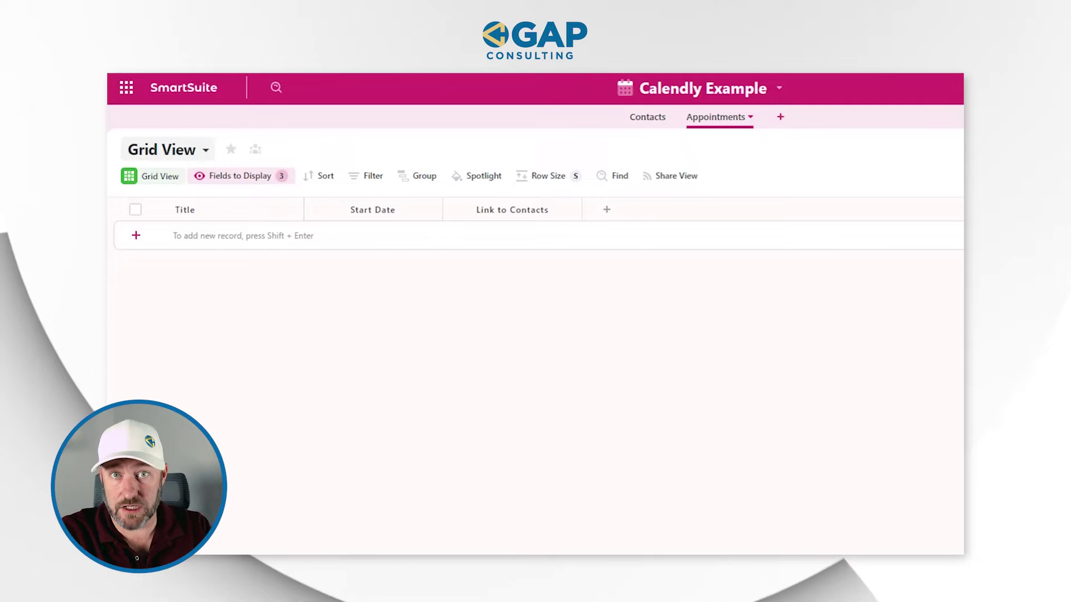
Step: Add an appointment record with Start Date Oct 26 at 10:00 AM
{"action": "left_click", "coordinate": [369, 245]}
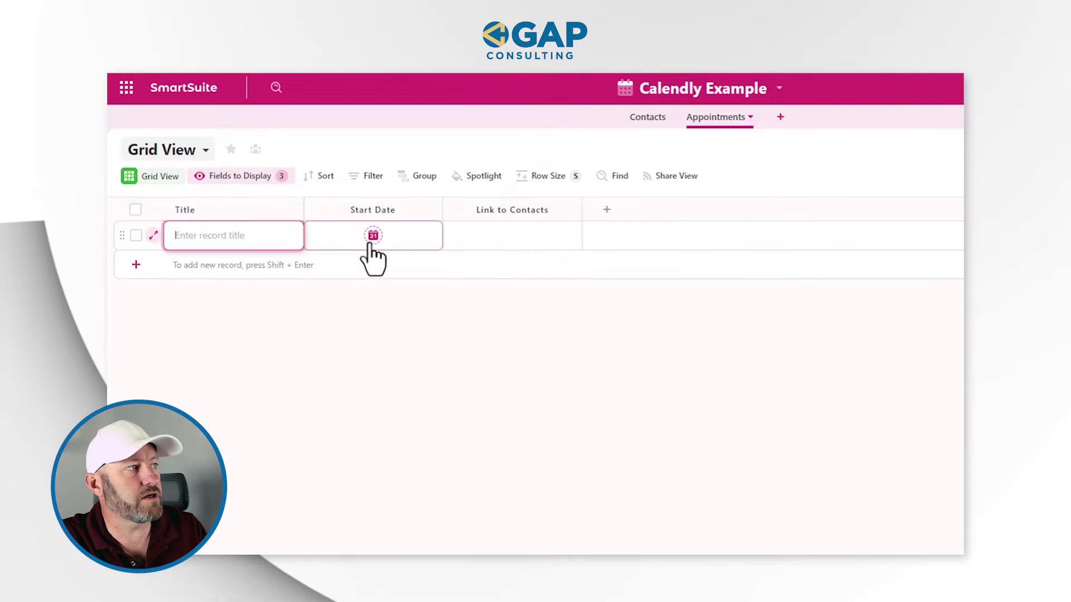
{"action": "left_click", "coordinate": [375, 246]}
{"action": "left_click", "coordinate": [372, 235]}
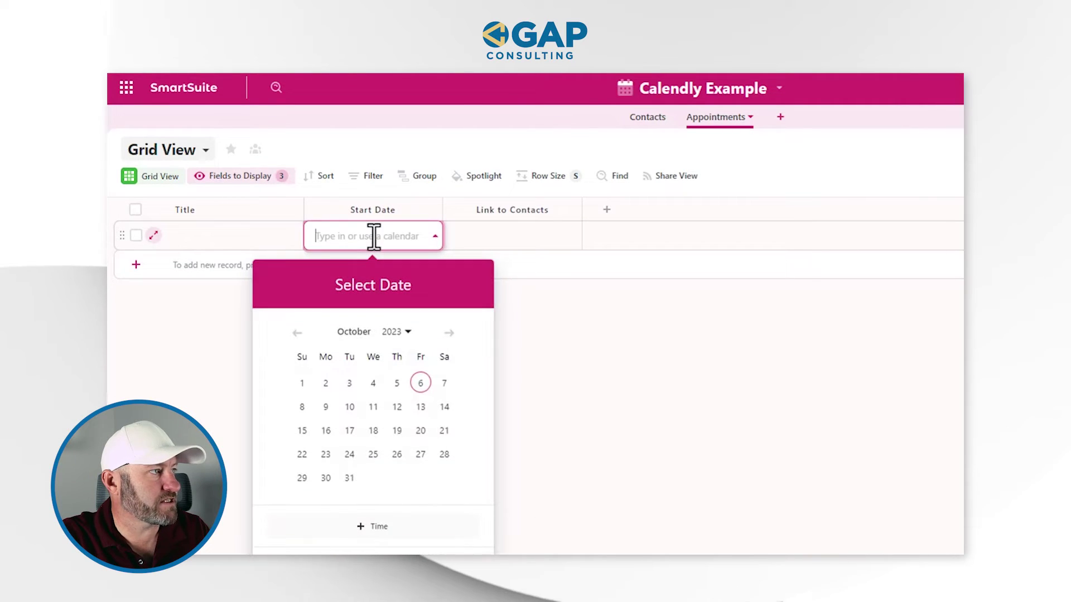
{"action": "left_click", "coordinate": [397, 454]}
{"action": "left_click", "coordinate": [381, 378]}
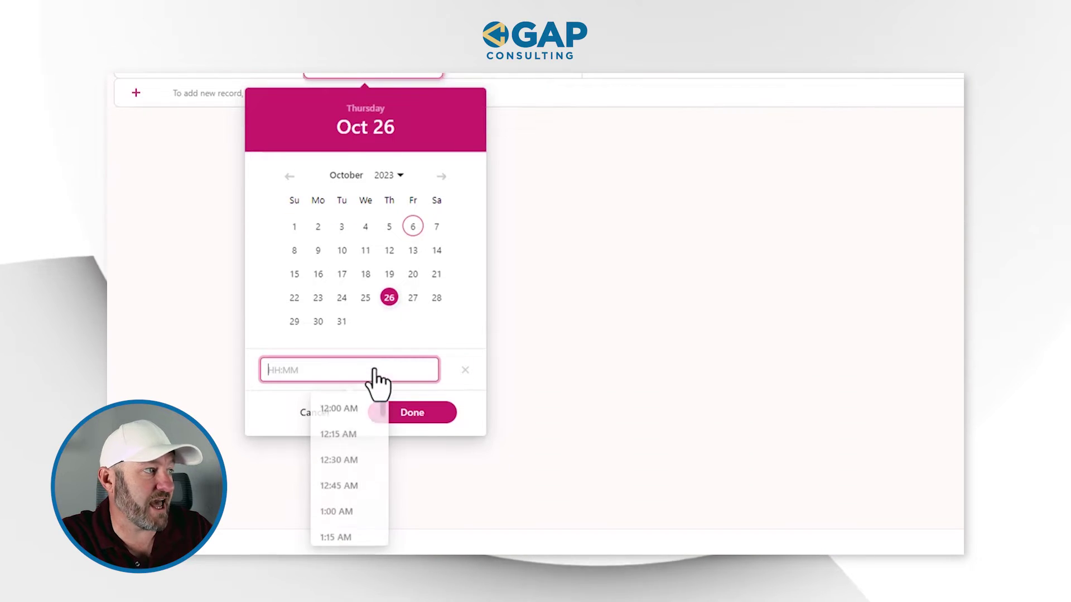
{"action": "scroll", "coordinate": [340, 480], "scroll_direction": "down", "scroll_amount": 4}
{"action": "scroll", "coordinate": [338, 491], "scroll_direction": "down", "scroll_amount": 12}
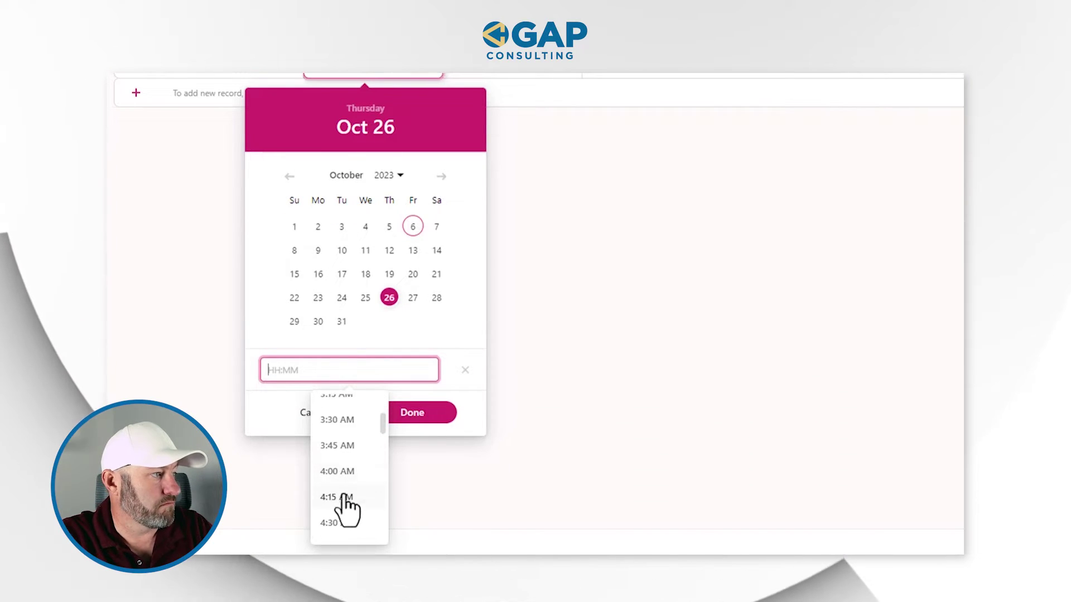
{"action": "left_click", "coordinate": [337, 532]}
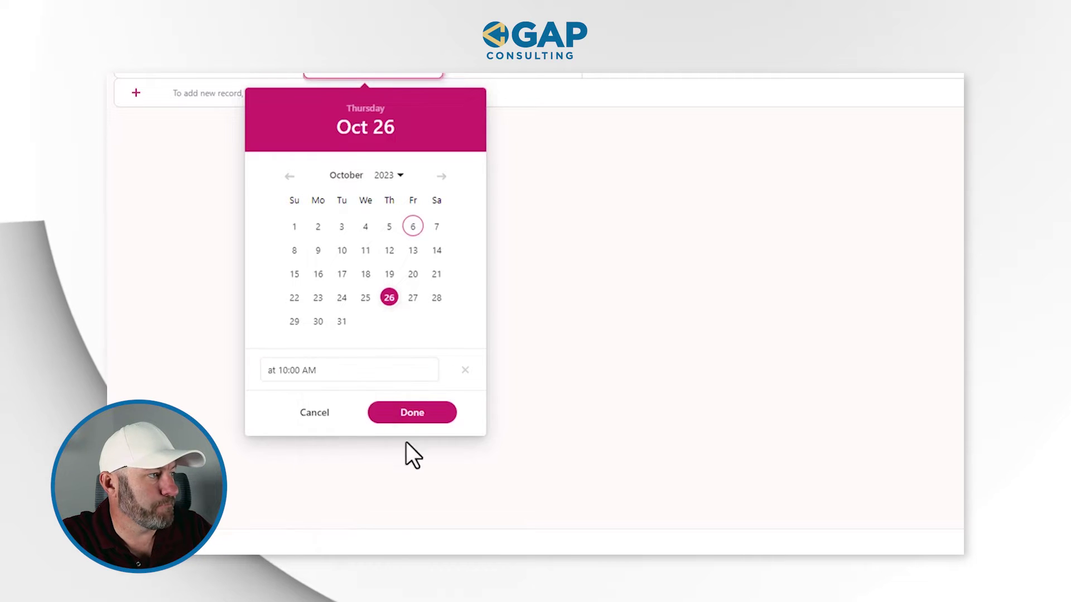
{"action": "left_click", "coordinate": [421, 412]}
Step: Link the appointment to the existing test contact
{"action": "left_click", "coordinate": [478, 237]}
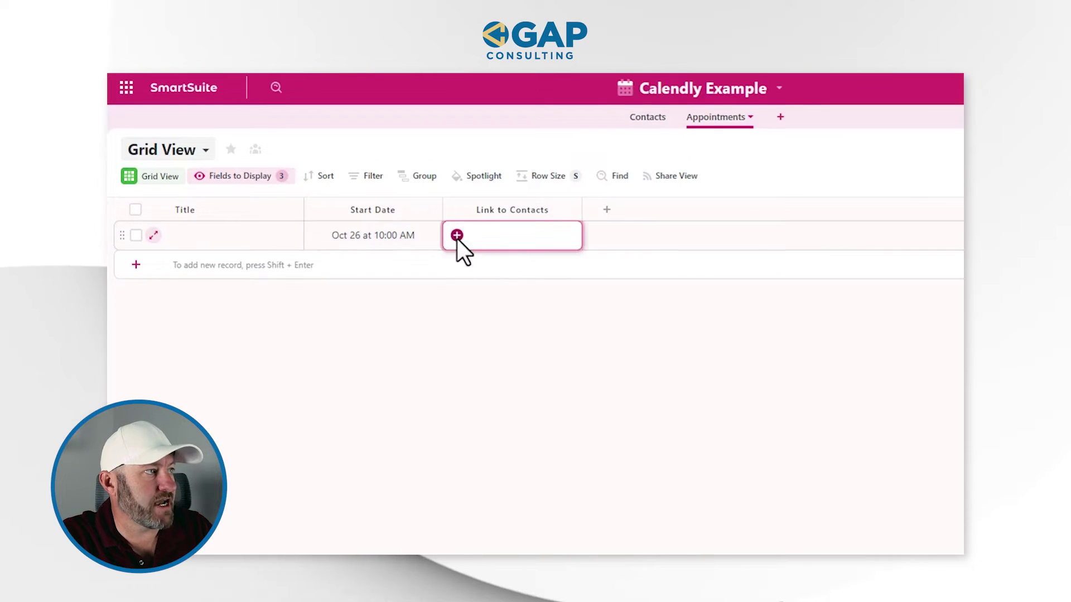
{"action": "left_click", "coordinate": [456, 234]}
{"action": "left_click", "coordinate": [478, 289]}
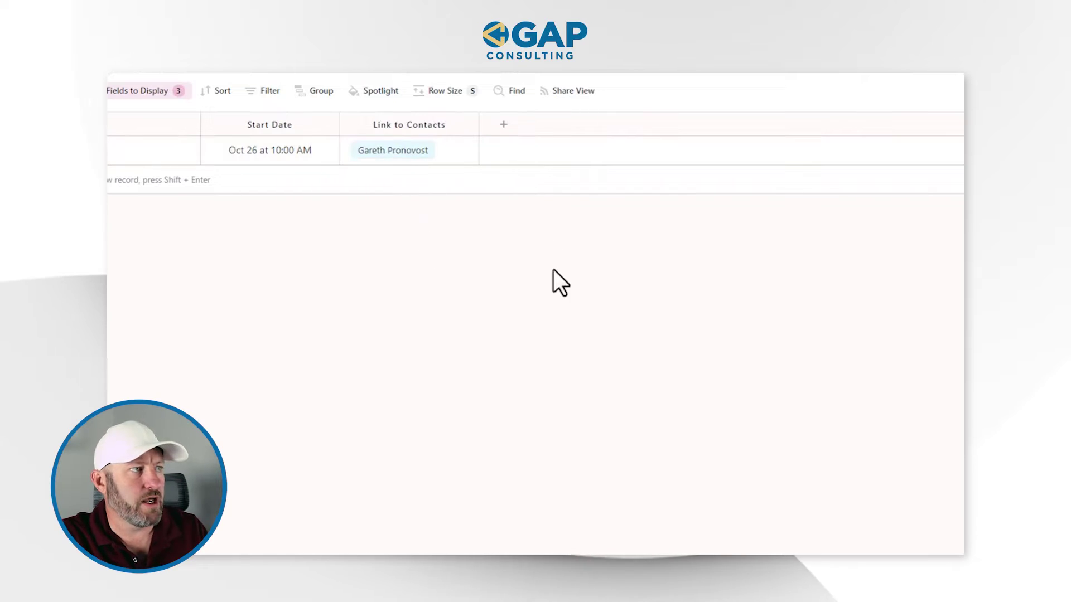
Step: Add a Duration field to the Appointments table
{"action": "left_click", "coordinate": [505, 124]}
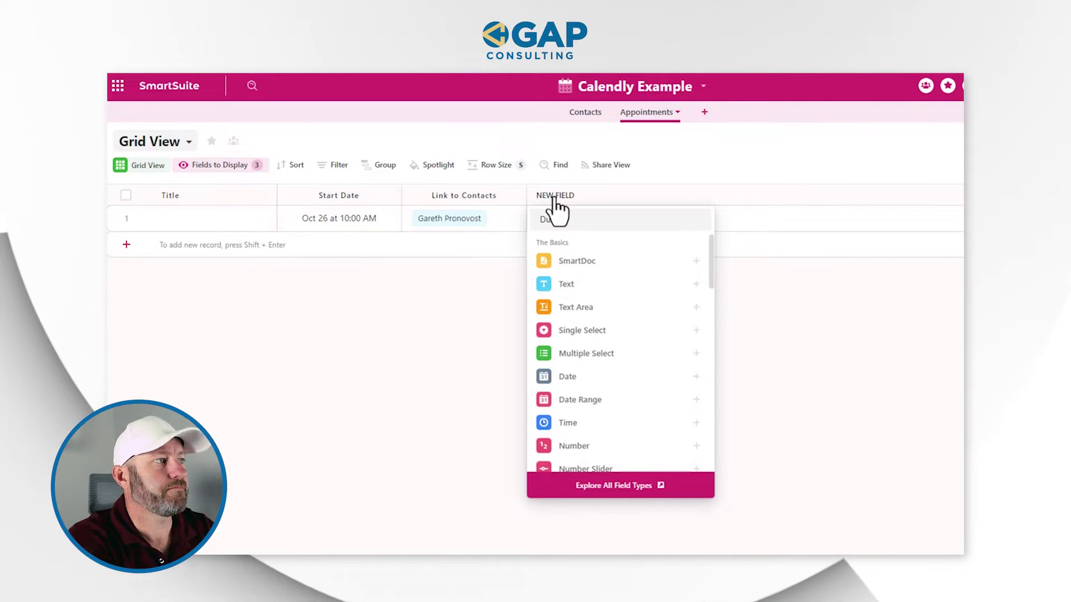
{"action": "type", "text": "Dura"}
{"action": "left_click", "coordinate": [584, 270]}
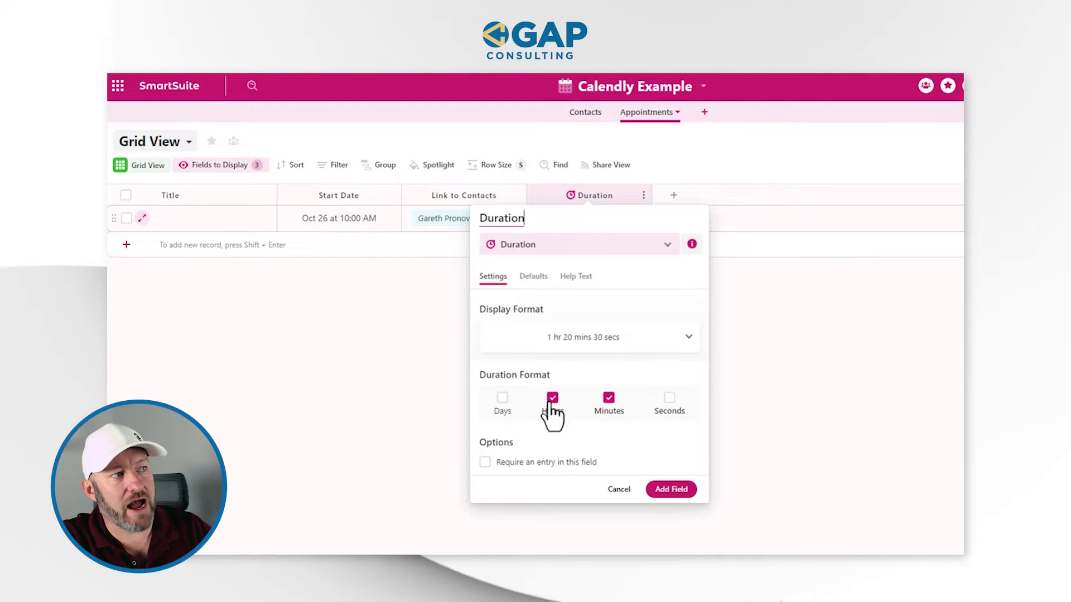
{"action": "left_click", "coordinate": [670, 489]}
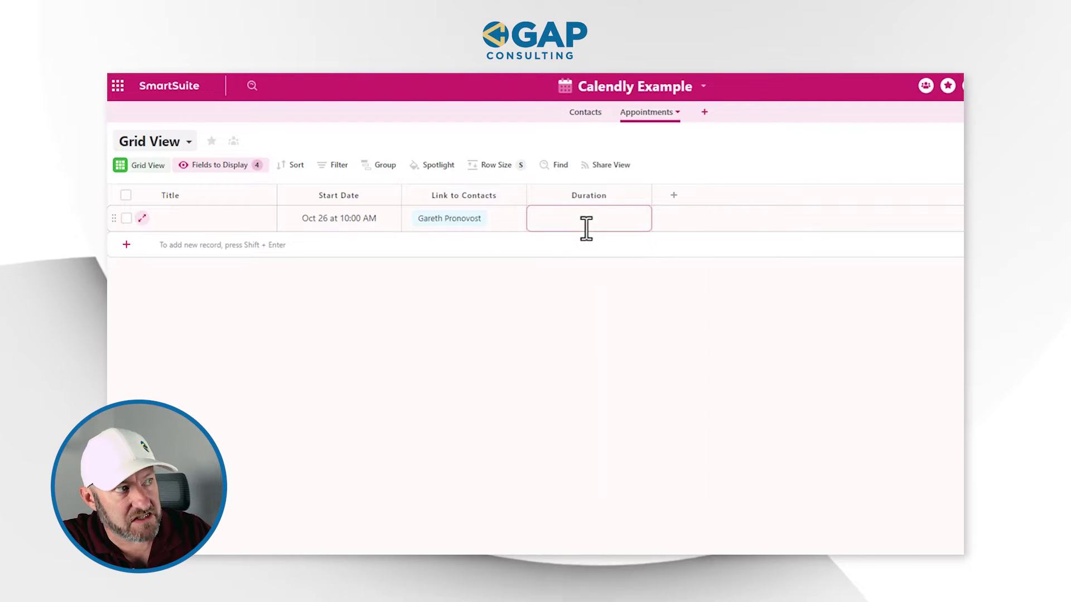
Step: Set the first appointment's Duration to 30 mins
{"action": "left_click", "coordinate": [585, 226]}
{"action": "type", "text": "30 m"}
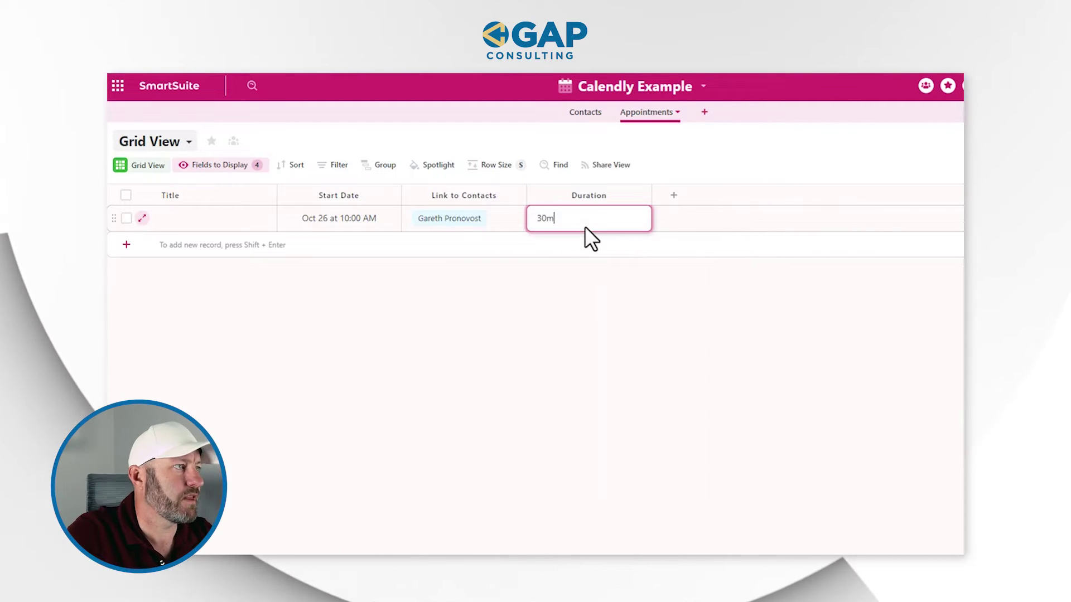
{"action": "left_click", "coordinate": [631, 332]}
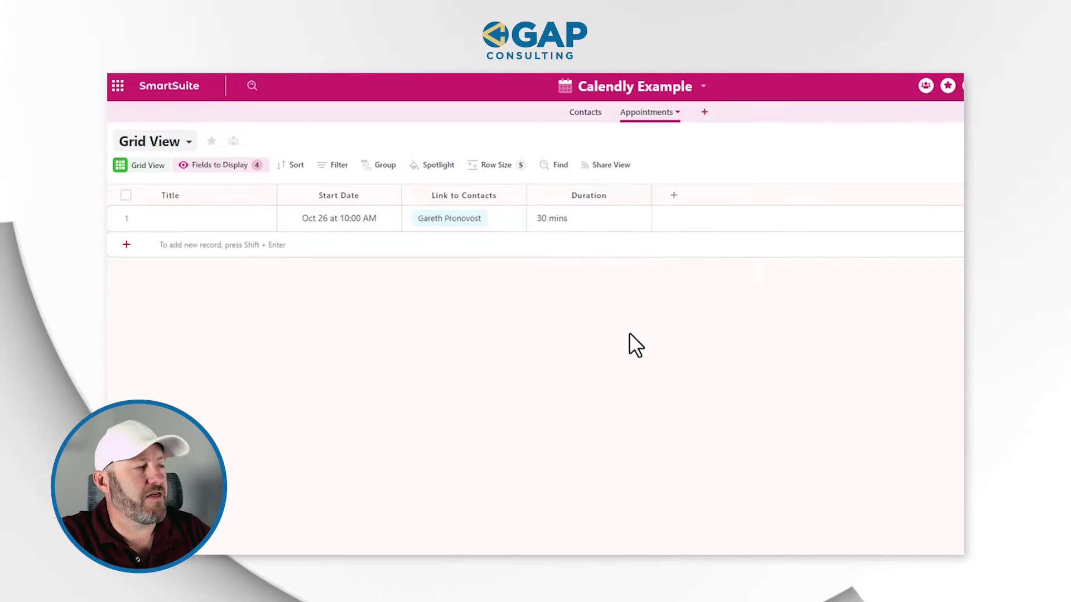
{"action": "left_click", "coordinate": [674, 195]}
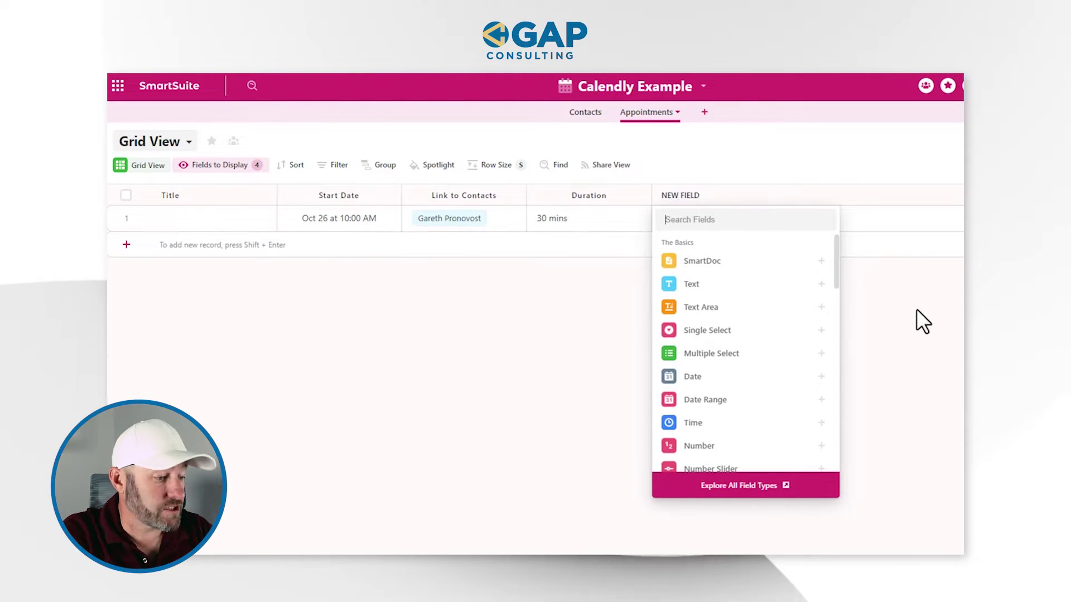
Step: Create a Link-type field named Event Link after Duration
{"action": "type", "text": "url"}
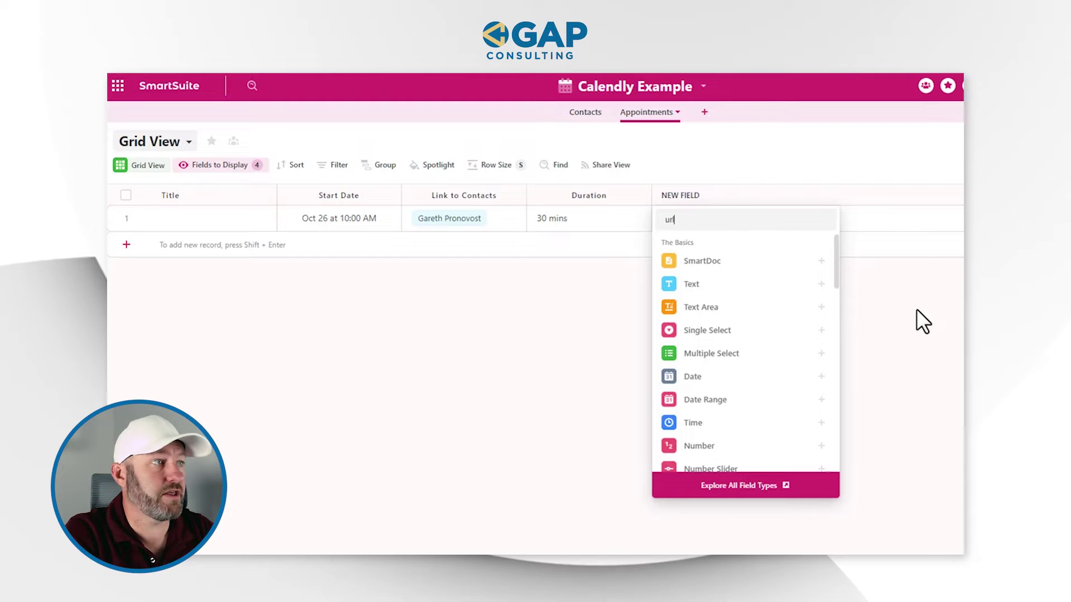
{"action": "left_click", "coordinate": [741, 258]}
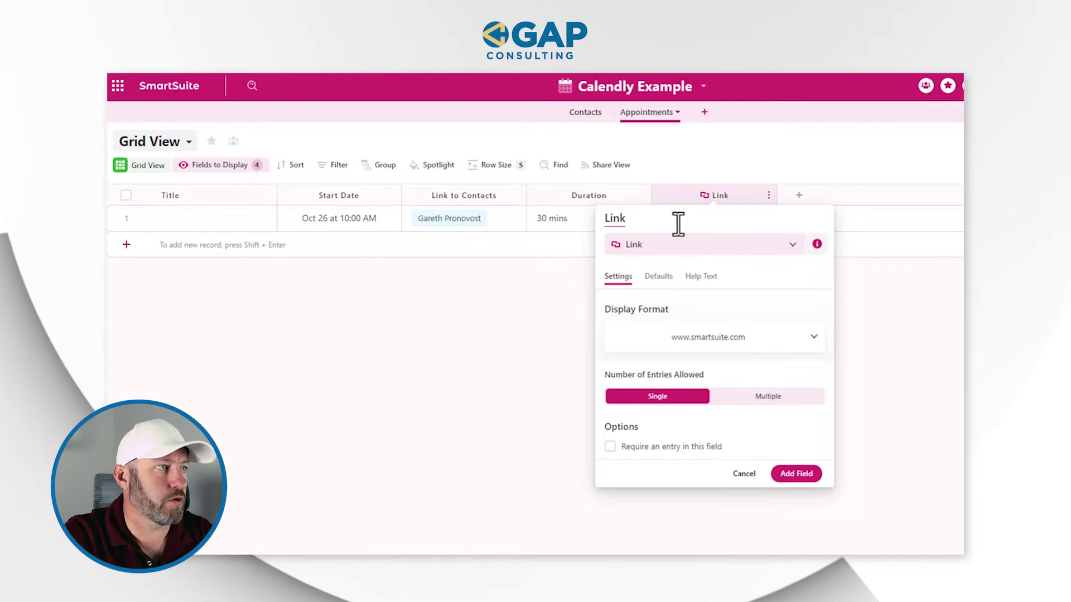
{"action": "double_click", "coordinate": [678, 224]}
{"action": "type", "text": "Event Li"}
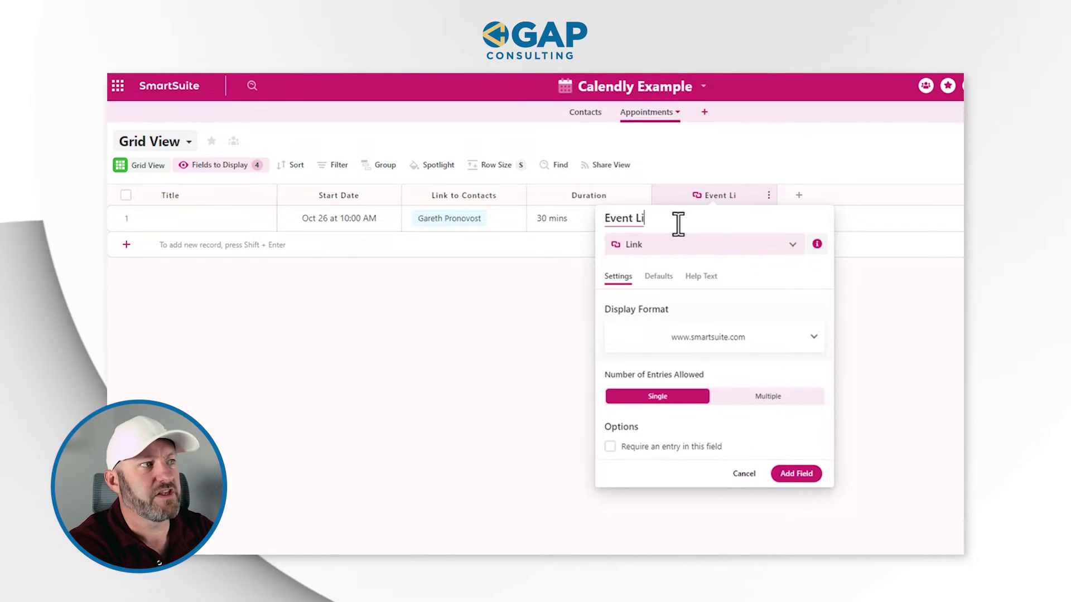
{"action": "type", "text": "nk"}
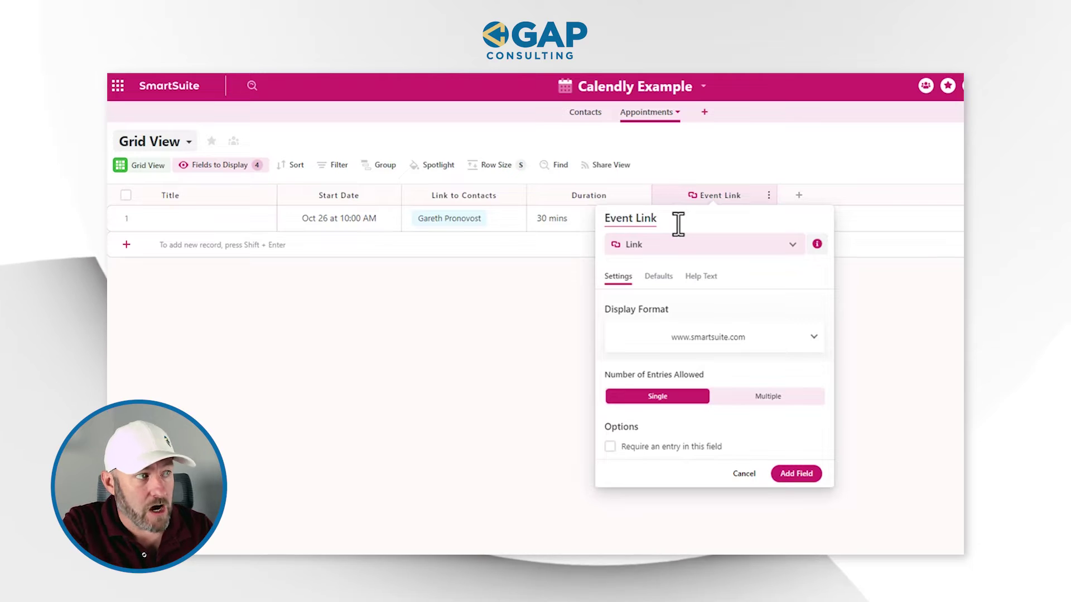
{"action": "left_click", "coordinate": [794, 479]}
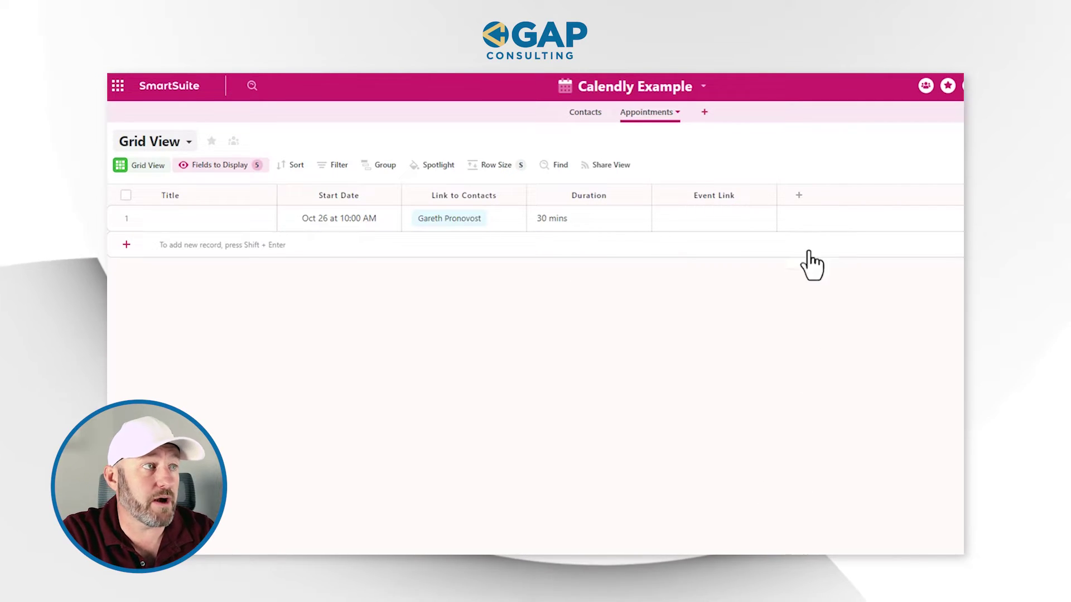
Step: Add a Text field named 'UUID (from Calendly)' to the Appointments table
{"action": "scroll", "coordinate": [725, 234], "scroll_direction": "right", "scroll_amount": 5}
{"action": "left_click", "coordinate": [597, 198]}
{"action": "type", "text": "can"}
{"action": "key", "text": "ctrl+a"}
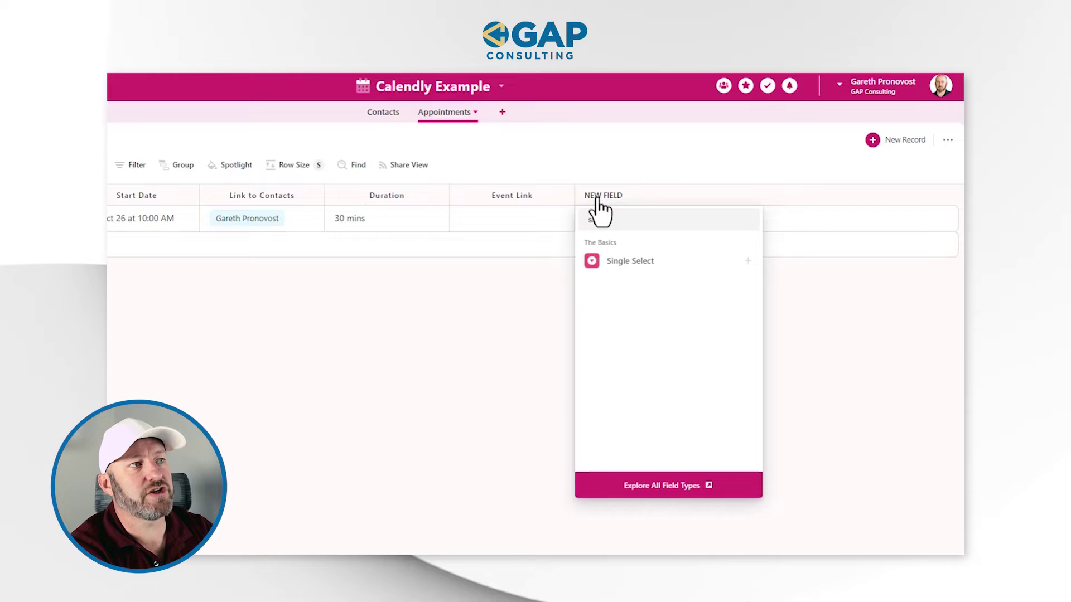
{"action": "type", "text": "tex"}
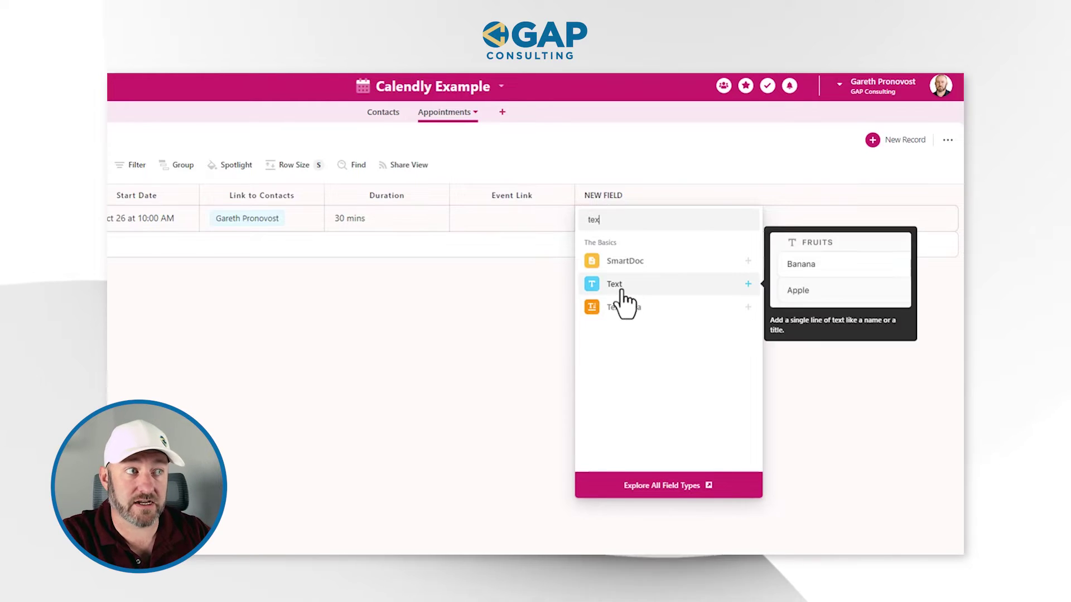
{"action": "left_click", "coordinate": [619, 281]}
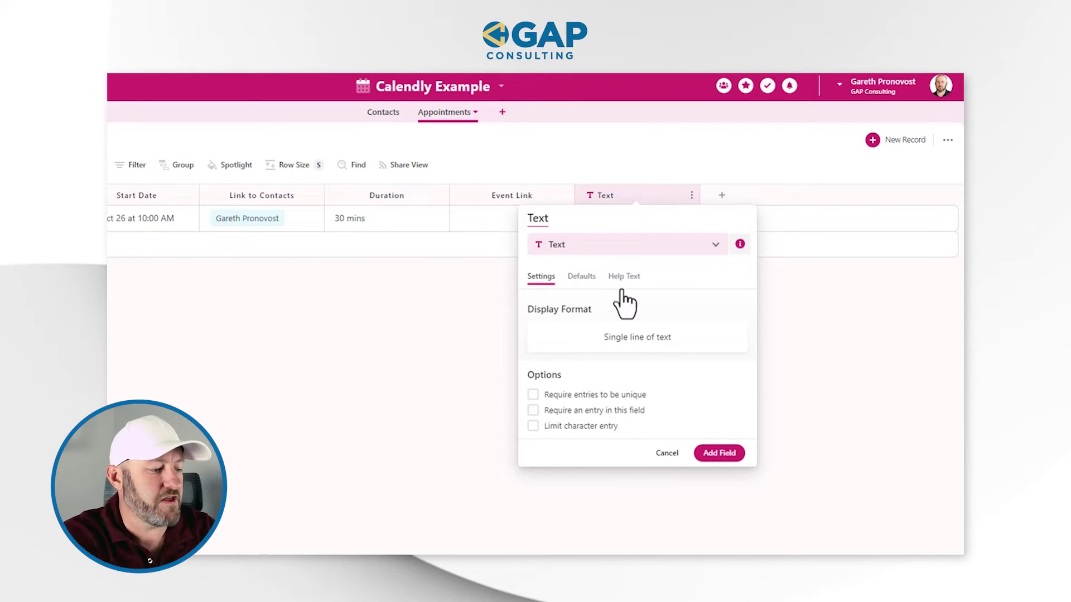
{"action": "key", "text": "ctrl+a"}
{"action": "type", "text": "UU"}
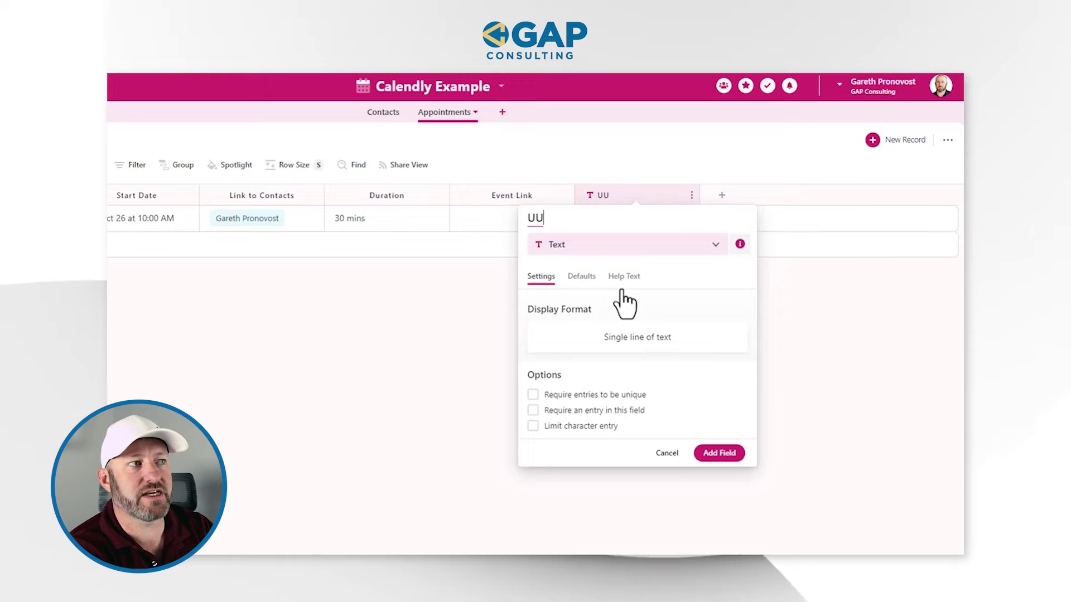
{"action": "type", "text": "ID"}
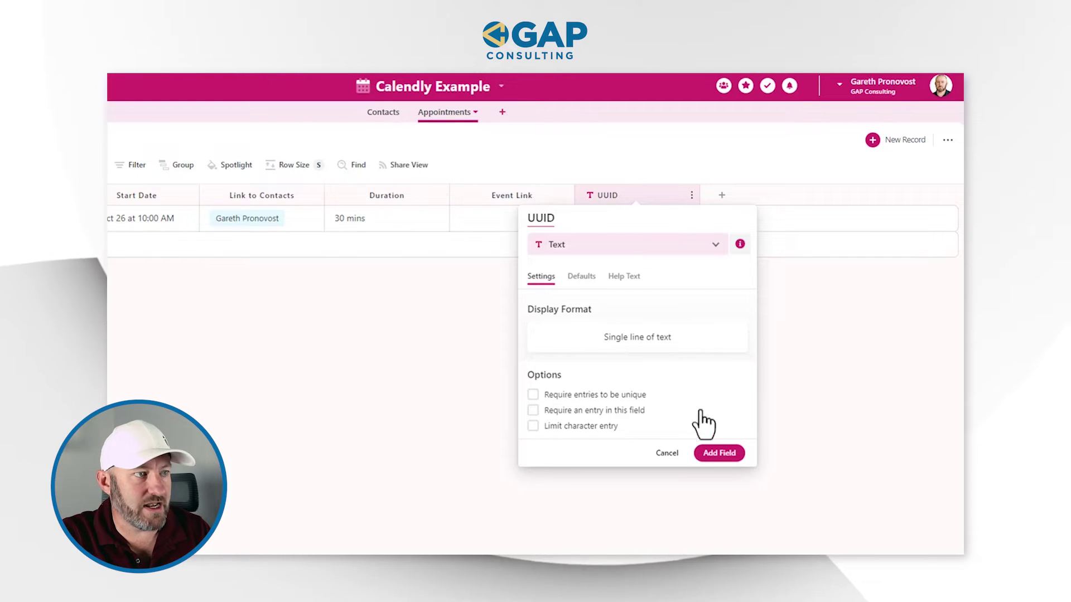
{"action": "type", "text": " (from "}
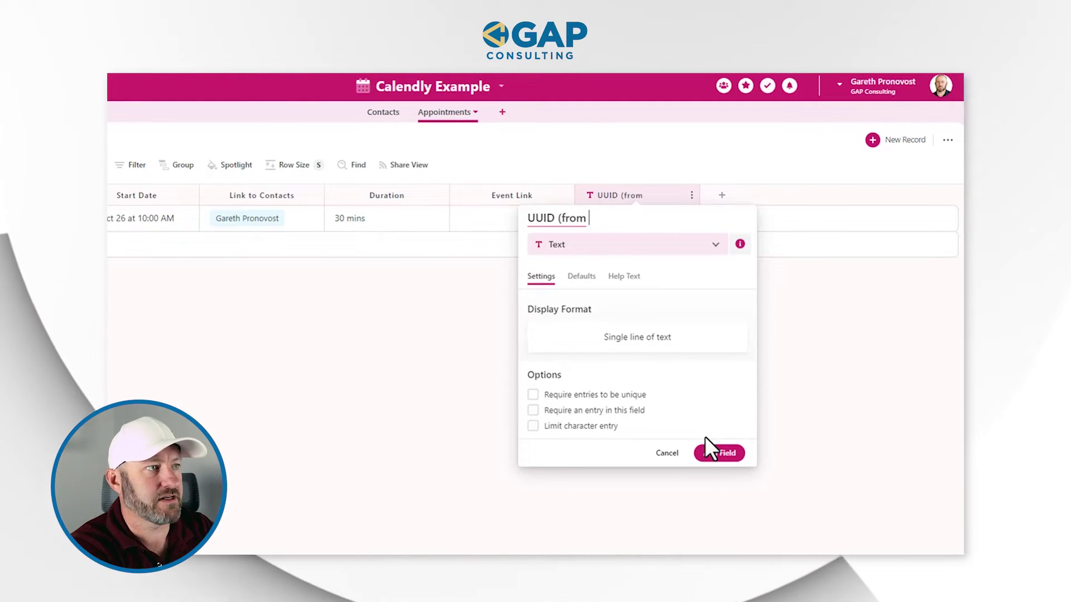
{"action": "type", "text": "Cl"}
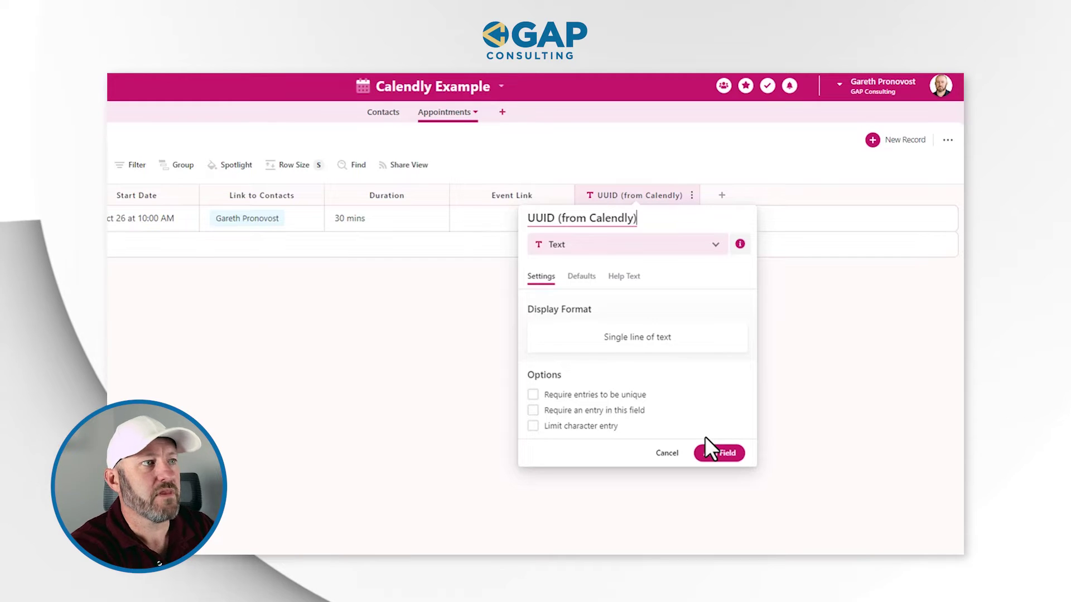
{"action": "left_click", "coordinate": [719, 451]}
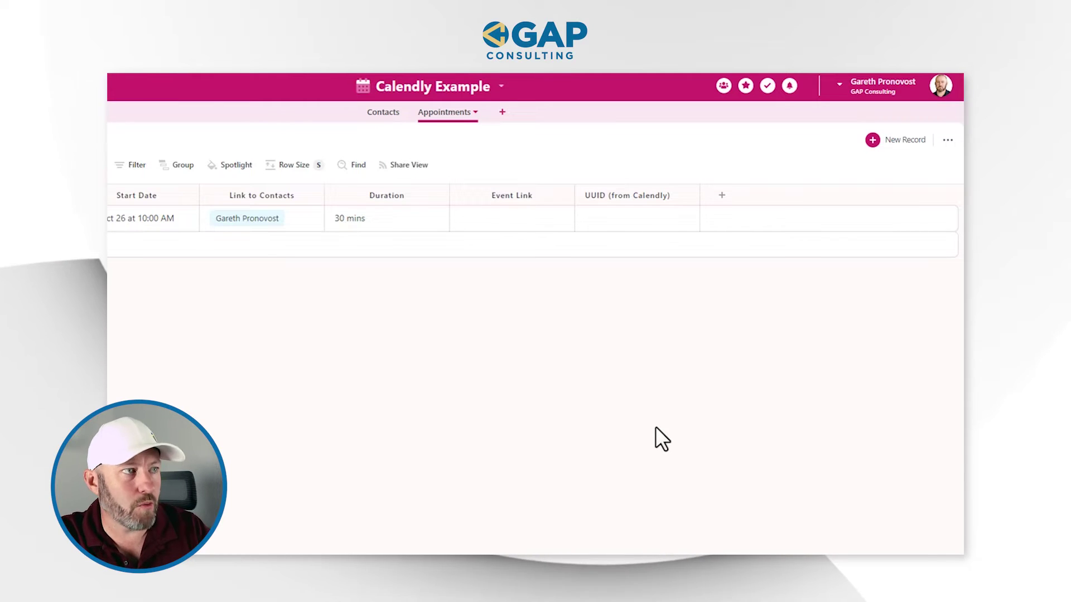
Step: Check the first record's empty UUID cell, then start a new Make scenario's first module
{"action": "left_click", "coordinate": [624, 221]}
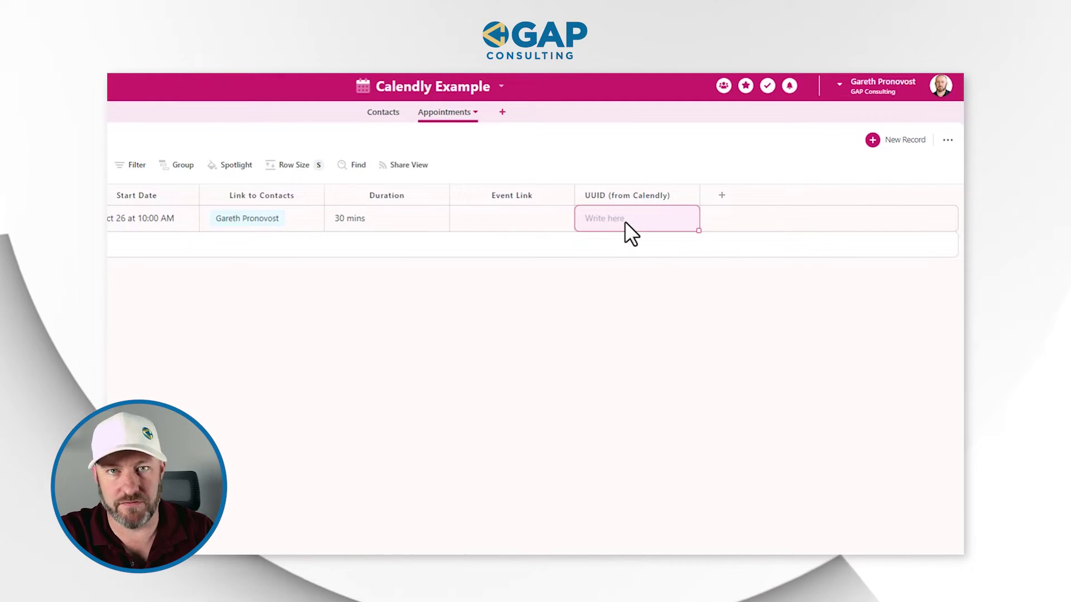
{"action": "left_click", "coordinate": [660, 362]}
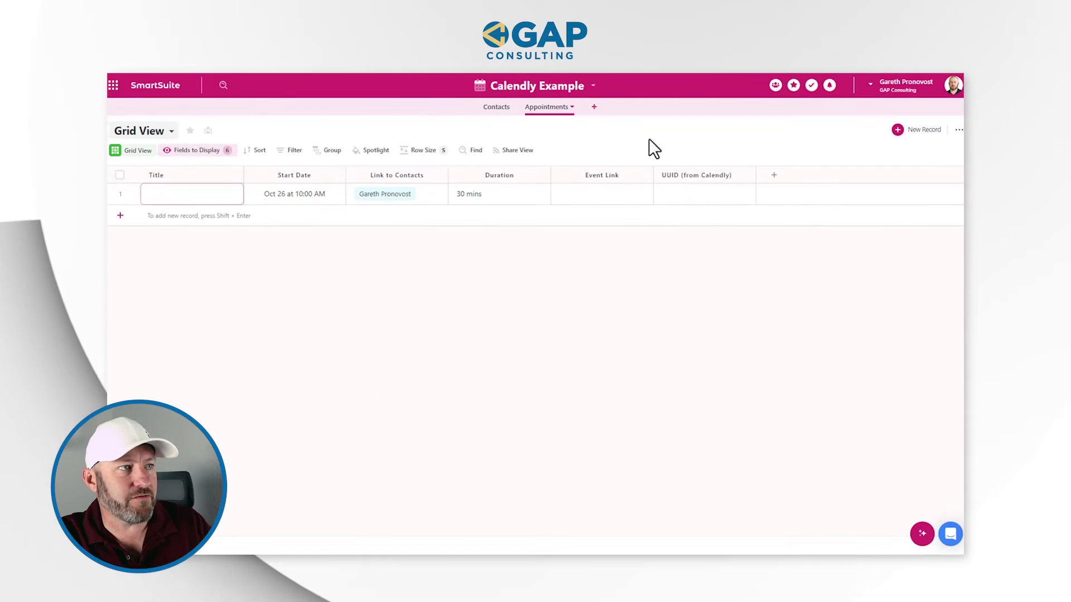
{"action": "left_click", "coordinate": [296, 311]}
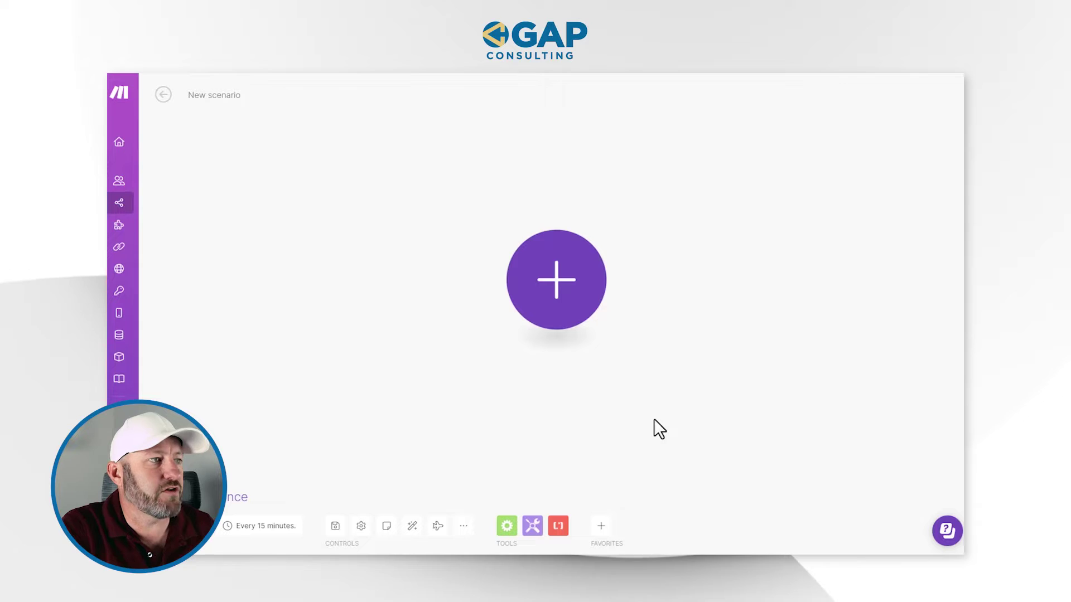
{"action": "left_click", "coordinate": [555, 276]}
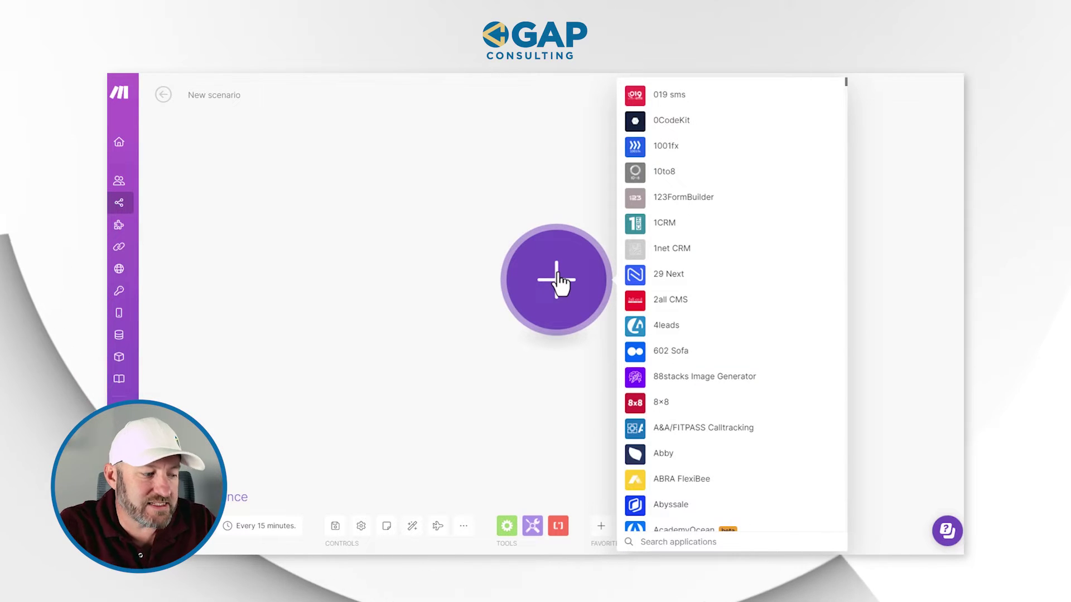
Step: Add the Calendly Watch Events trigger as the first module and begin adding a webhook
{"action": "type", "text": "cale"}
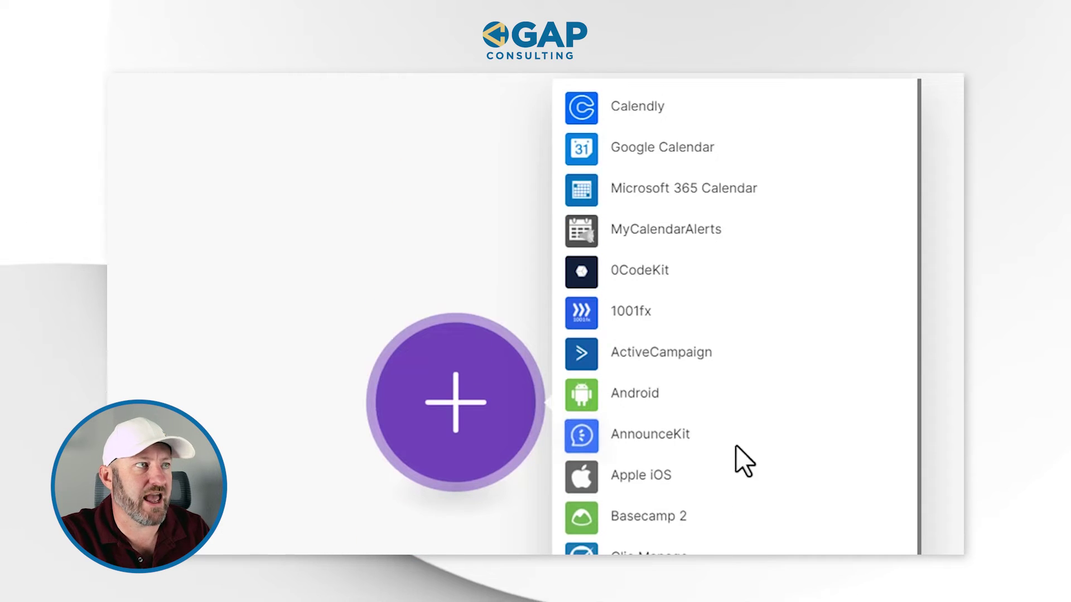
{"action": "left_click", "coordinate": [643, 107]}
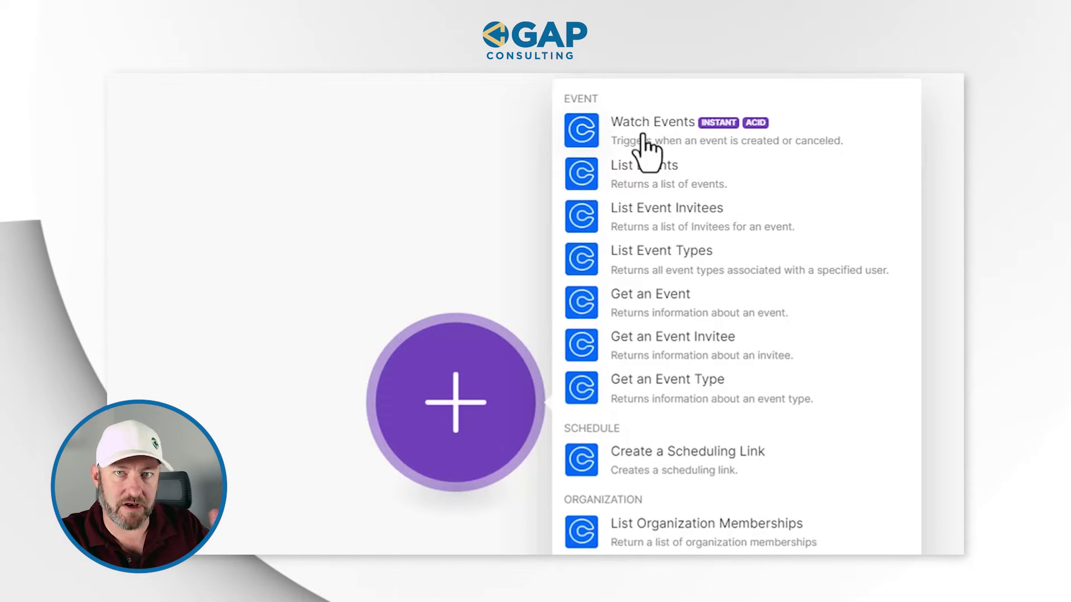
{"action": "left_click", "coordinate": [644, 137]}
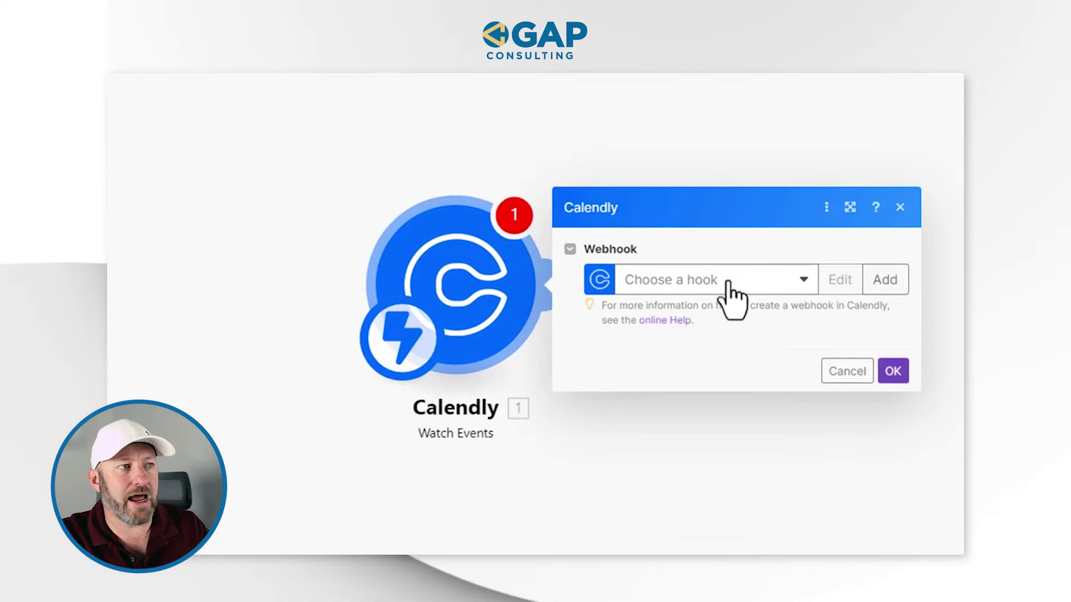
{"action": "left_click", "coordinate": [886, 283]}
Step: Choose the Calendly connection, tick Invitee Created, and name the webhook 'Example for SS'
{"action": "left_click", "coordinate": [645, 239]}
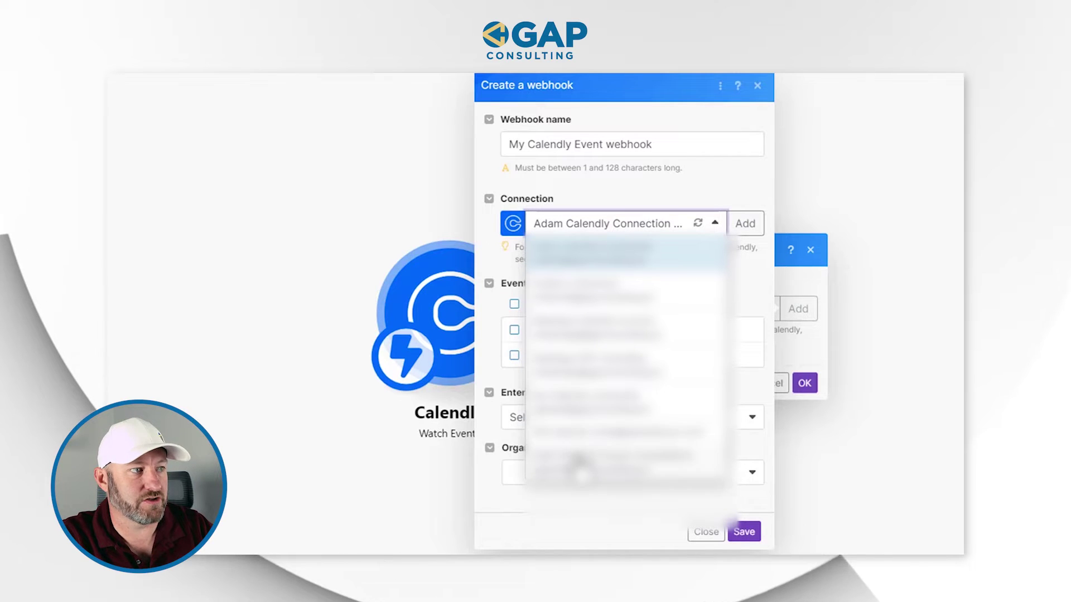
{"action": "left_click", "coordinate": [575, 415]}
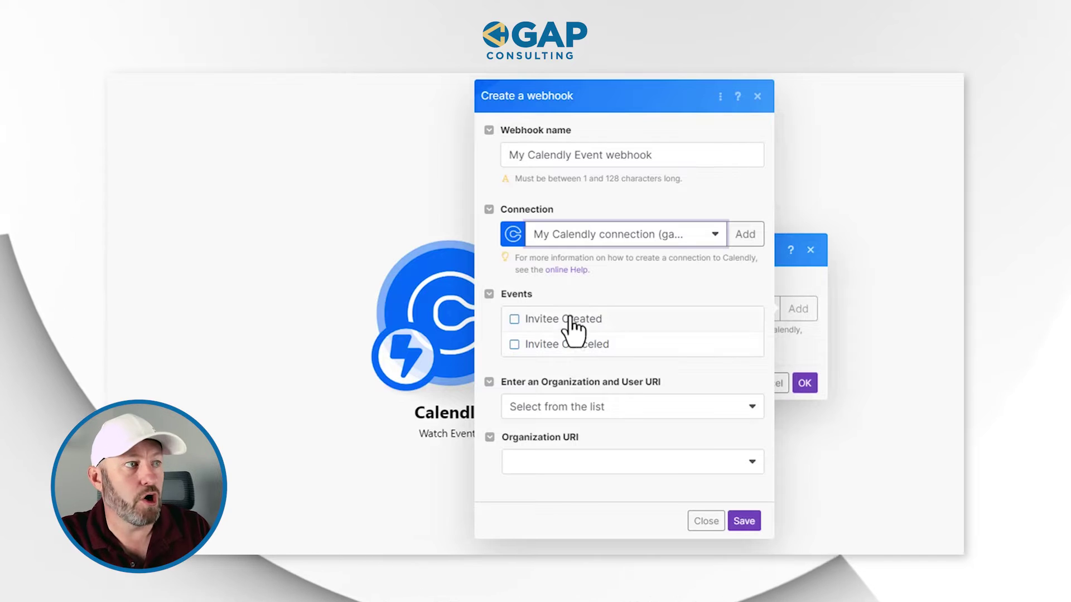
{"action": "left_click", "coordinate": [570, 318]}
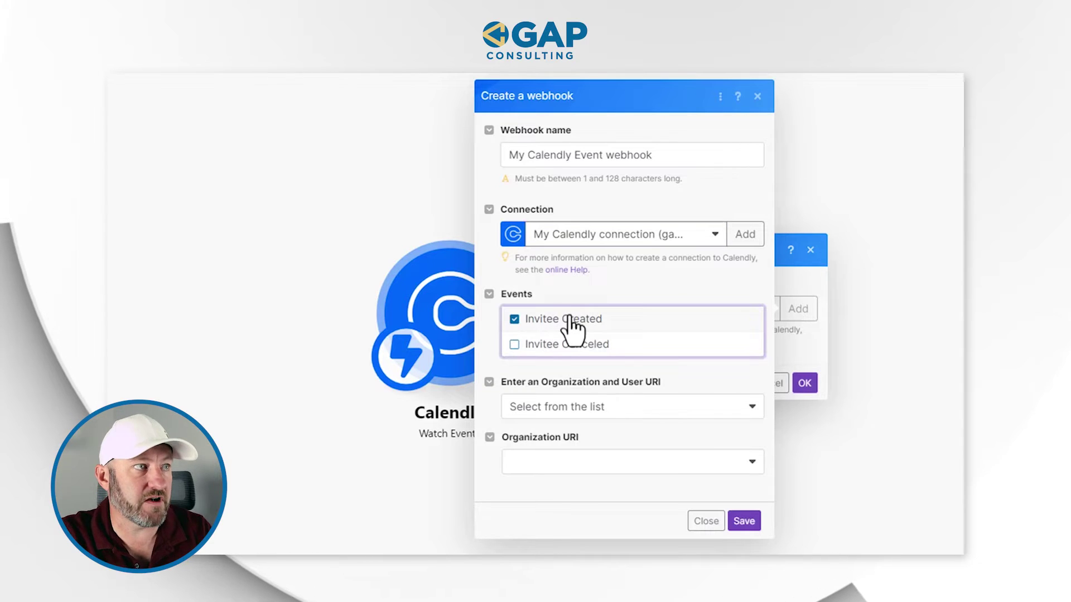
{"action": "triple_click", "coordinate": [609, 163]}
{"action": "type", "text": "Exam"}
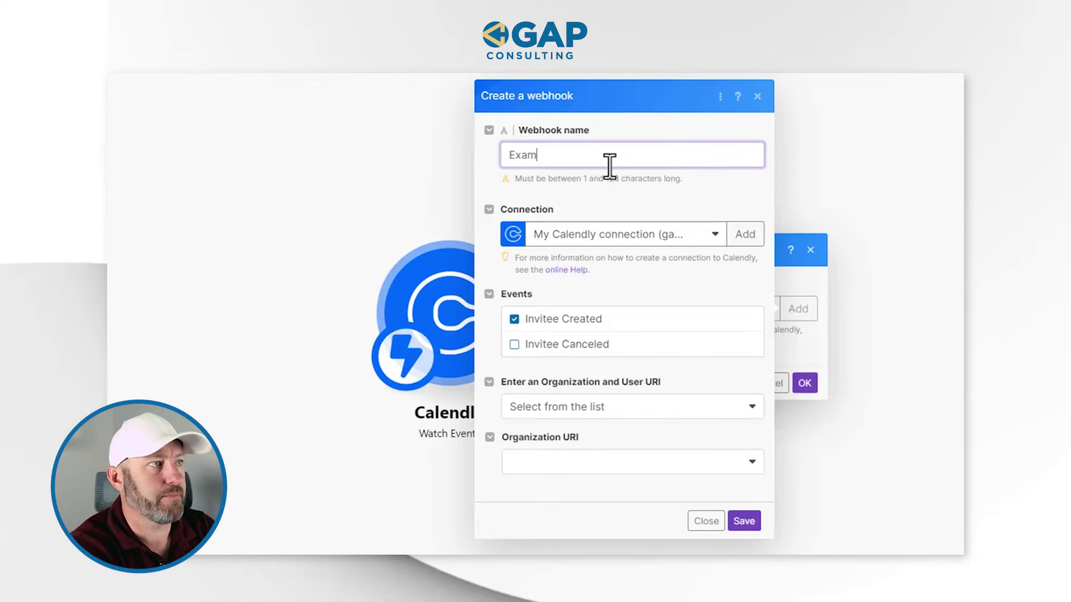
{"action": "type", "text": "ple for SS"}
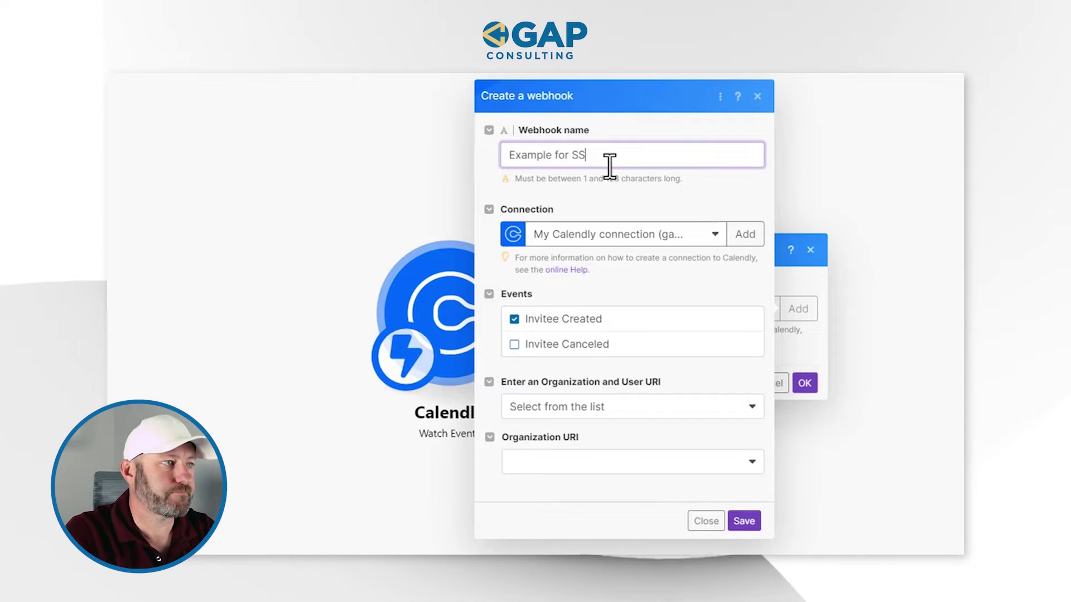
Step: Pick the Organization and User URIs, save the webhook, and run only the Calendly module
{"action": "left_click", "coordinate": [646, 412]}
{"action": "left_click", "coordinate": [641, 451]}
{"action": "left_click", "coordinate": [636, 462]}
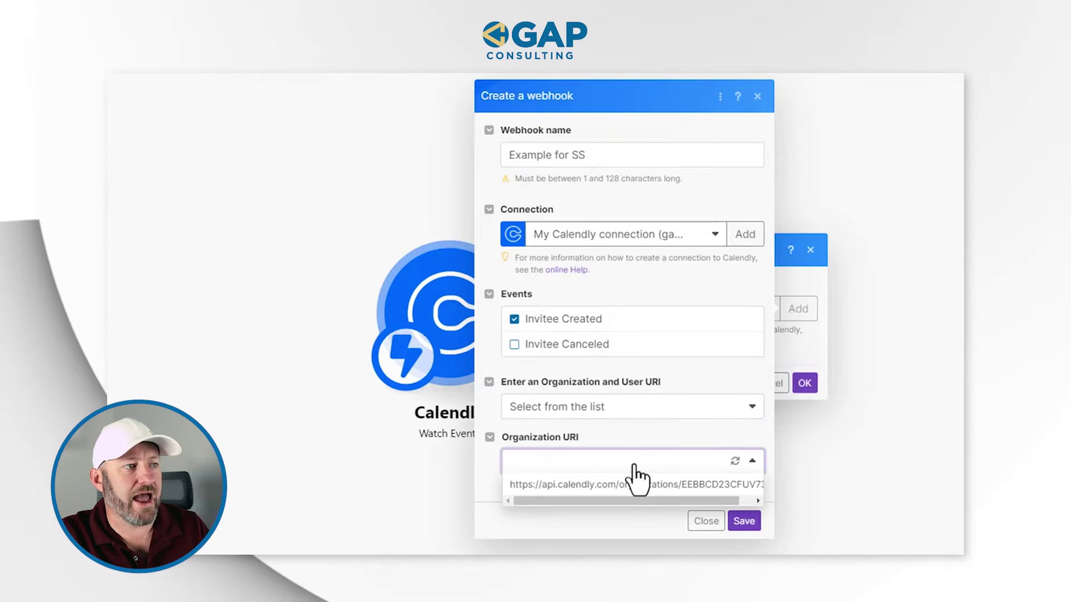
{"action": "left_click", "coordinate": [639, 486]}
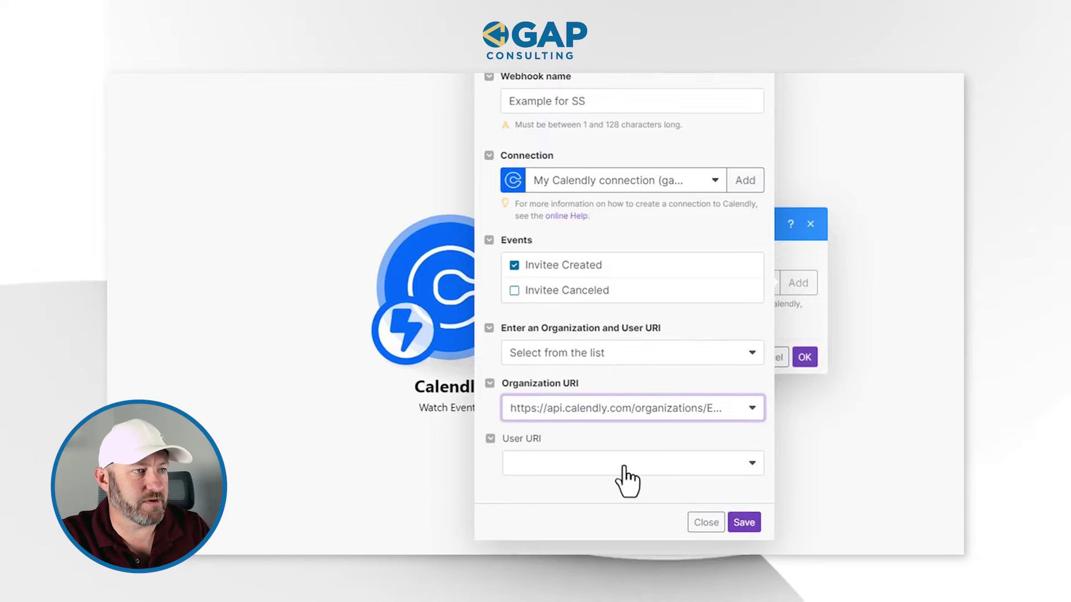
{"action": "left_click", "coordinate": [624, 433]}
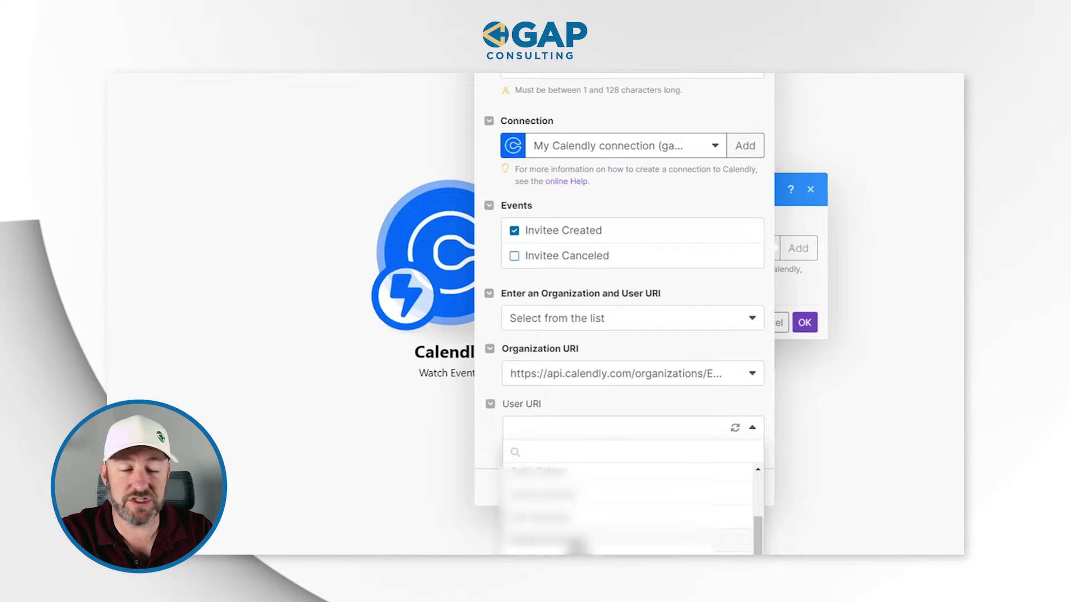
{"action": "left_click", "coordinate": [574, 539]}
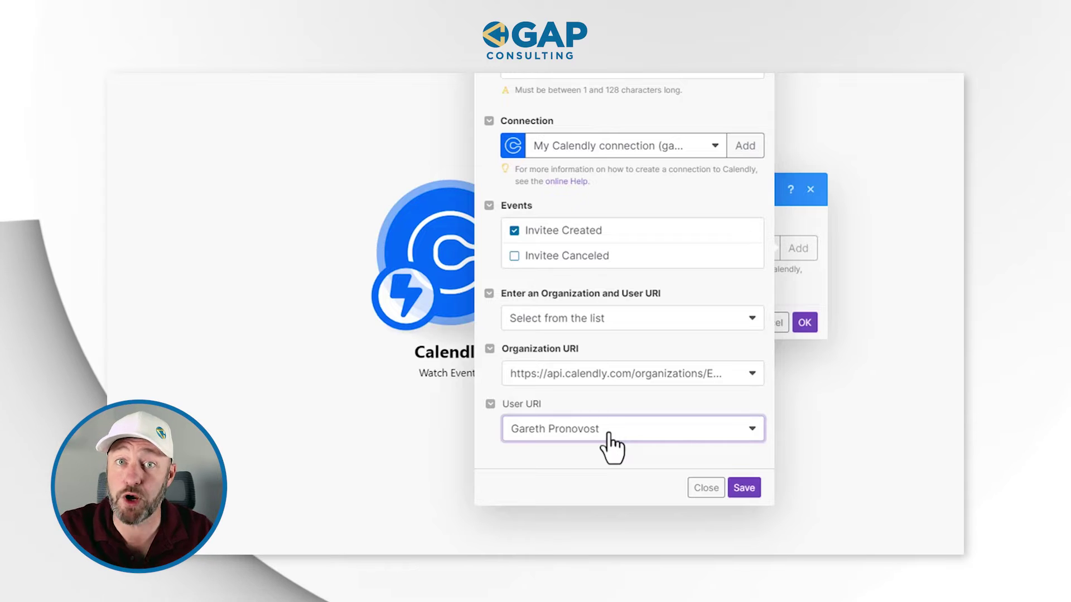
{"action": "left_click", "coordinate": [741, 489]}
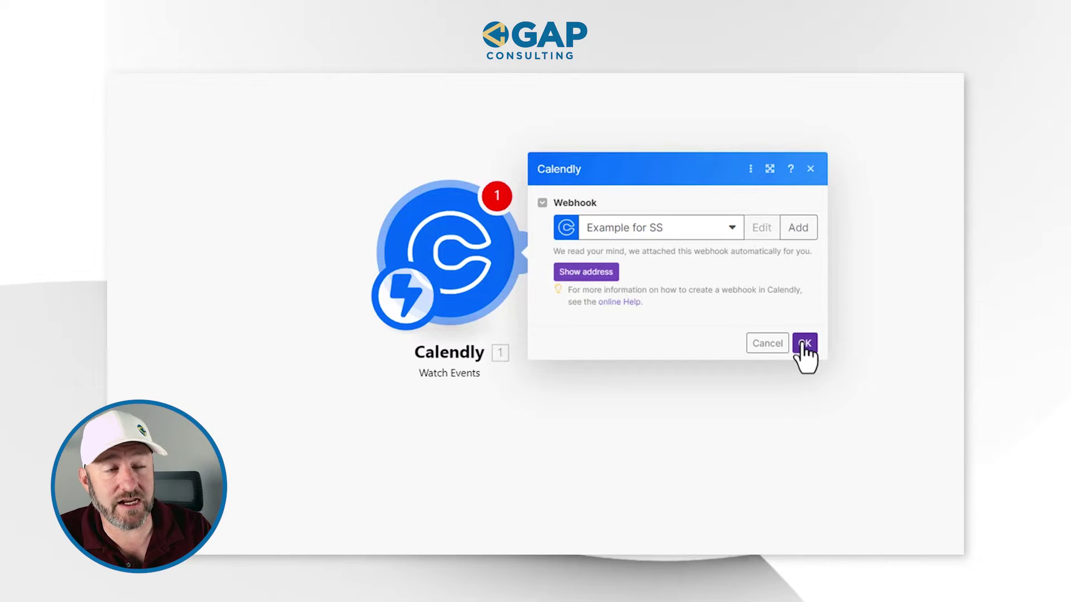
{"action": "left_click", "coordinate": [804, 343]}
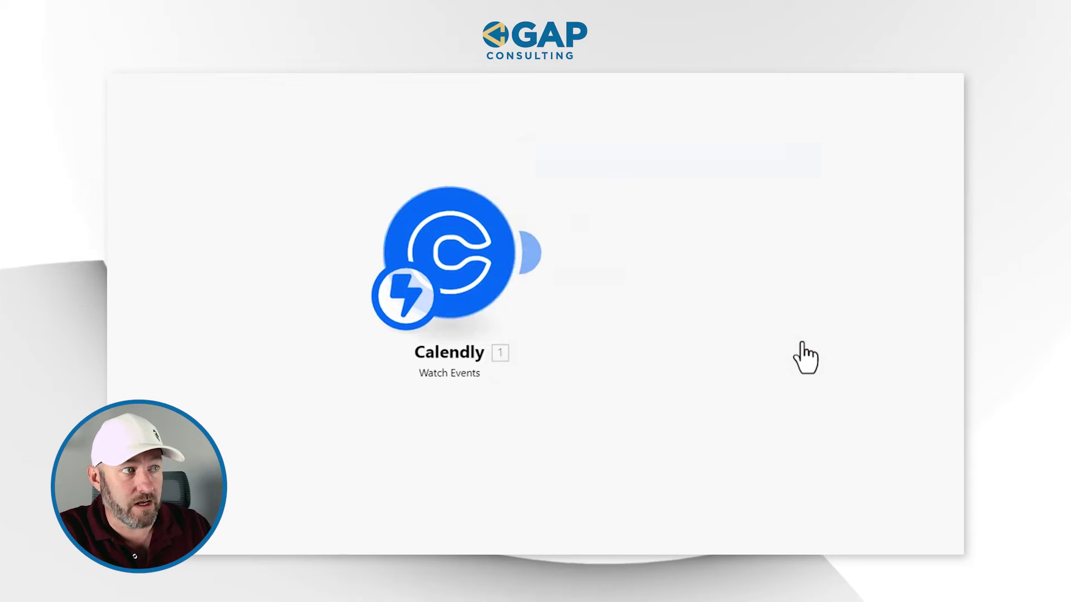
{"action": "right_click", "coordinate": [484, 261]}
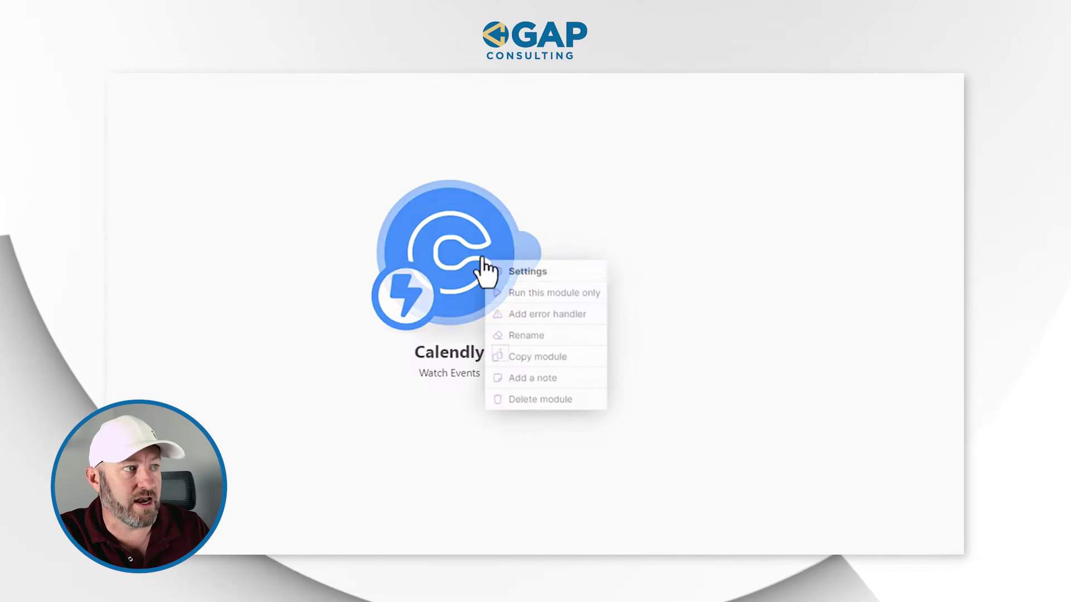
{"action": "left_click", "coordinate": [529, 293]}
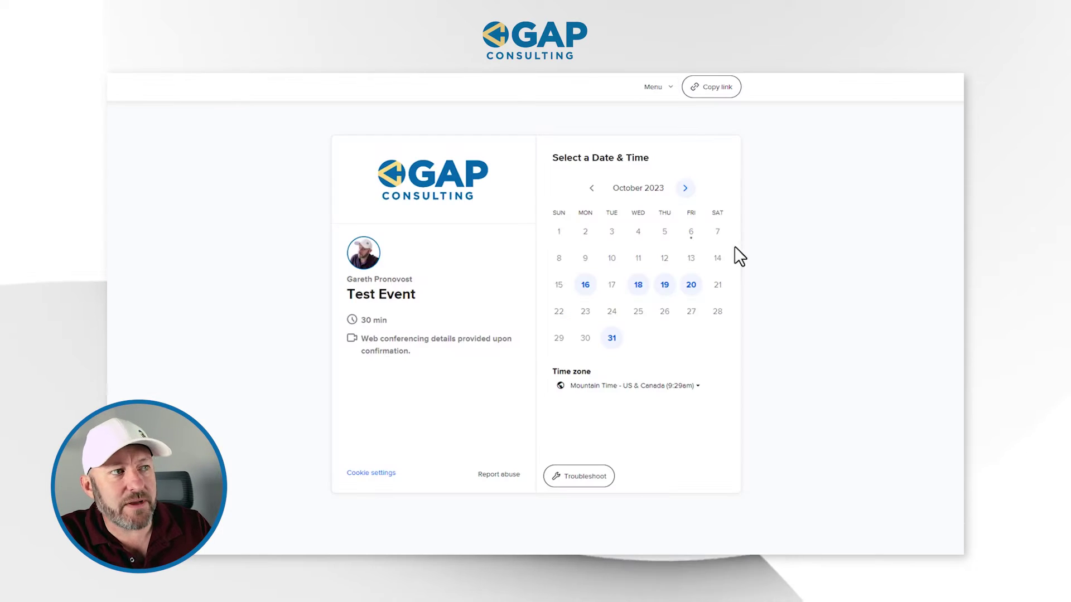
Step: Select the 10:30am slot on Friday, October 20 and continue to the details form
{"action": "left_click", "coordinate": [691, 285]}
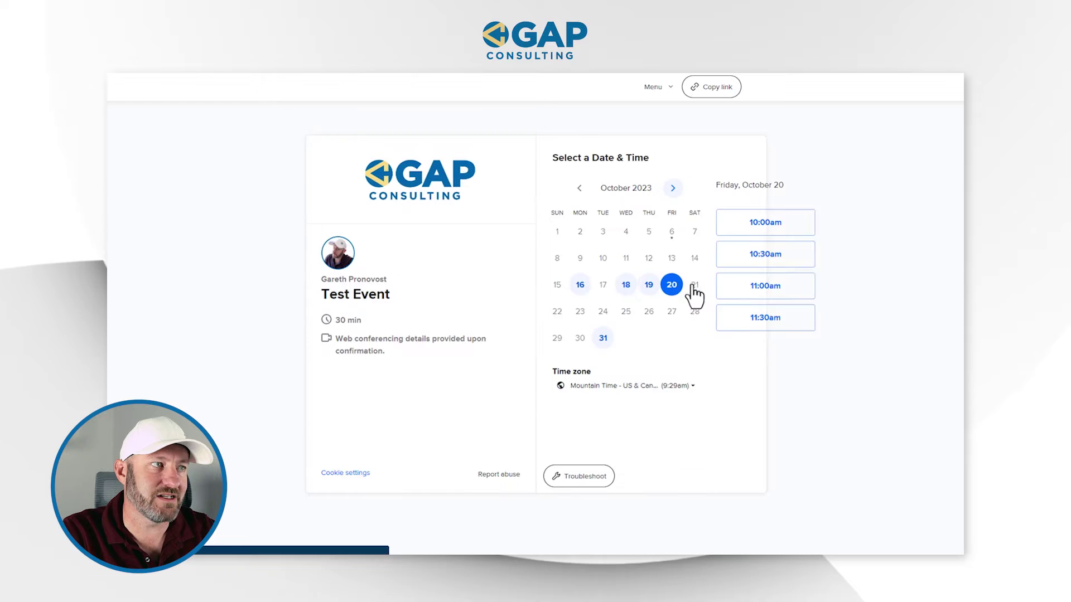
{"action": "left_click", "coordinate": [746, 264]}
{"action": "left_click", "coordinate": [756, 256]}
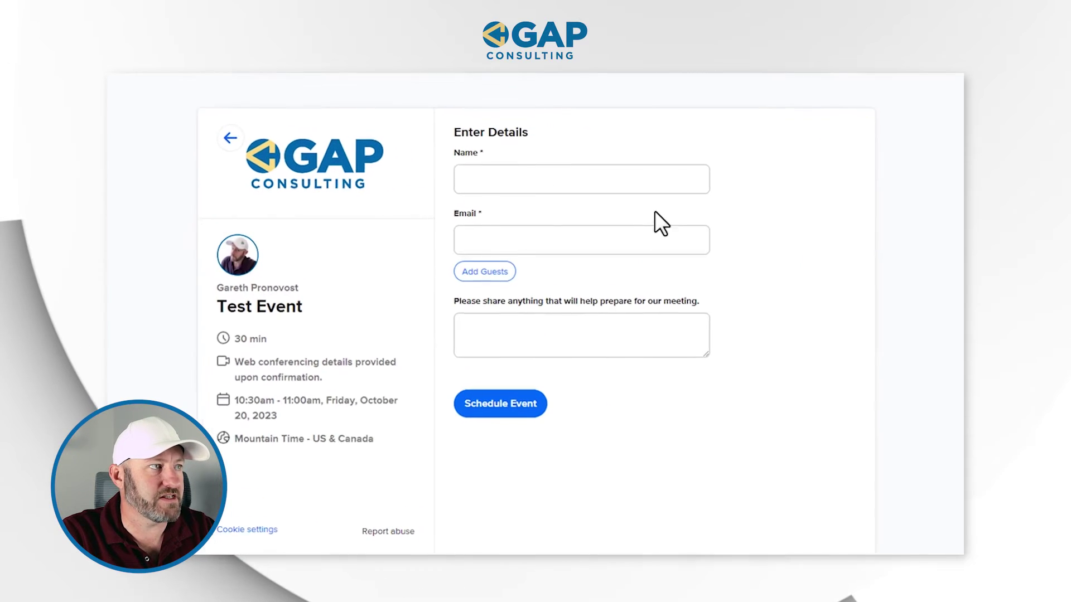
Step: Enter the invitee's name and e-mail, plus the note 'here's what I'm sharing'
{"action": "left_click", "coordinate": [600, 175]}
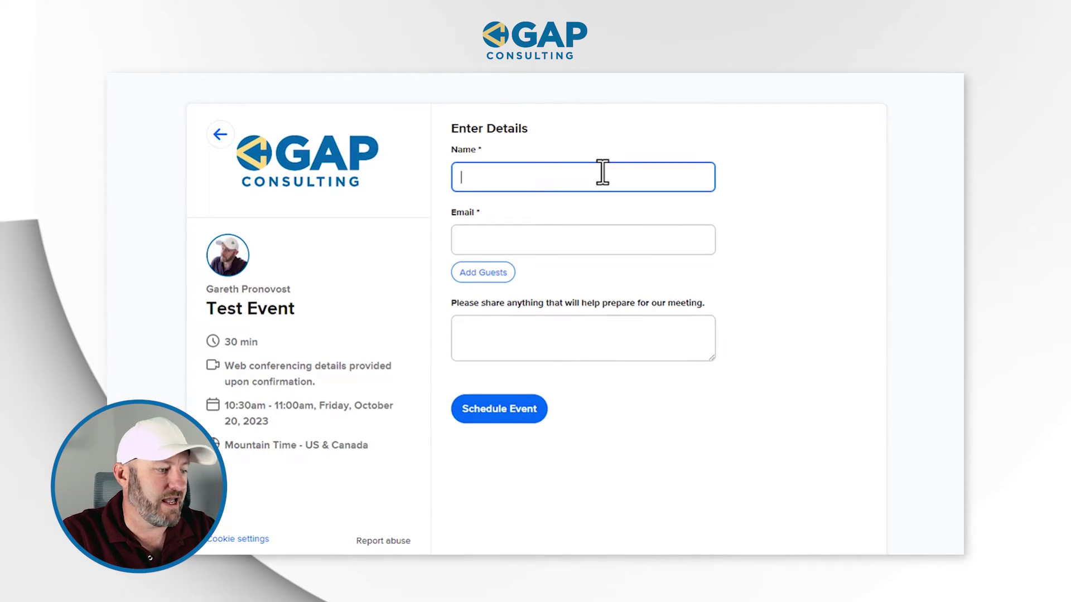
{"action": "type", "text": "Test Pers"}
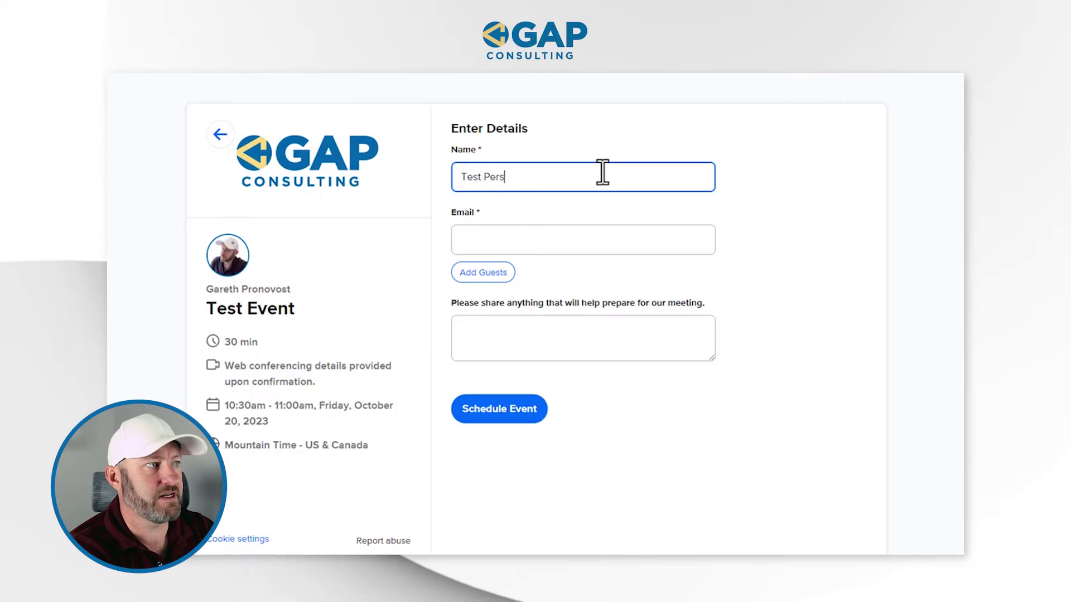
{"action": "type", "text": "on"}
{"action": "key", "text": "Tab"}
{"action": "type", "text": "test"}
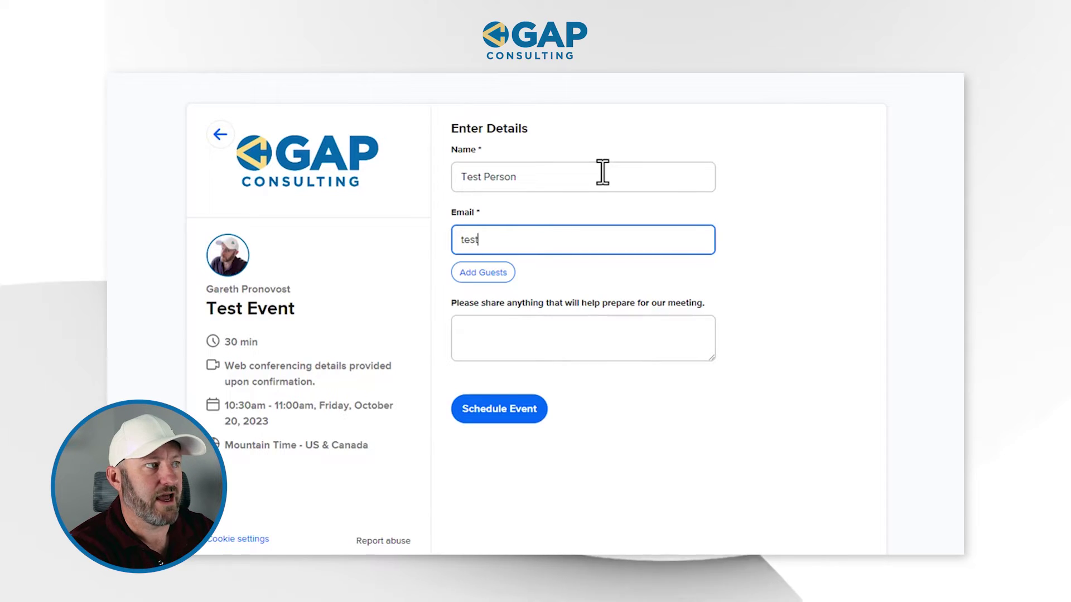
{"action": "type", "text": "@exam"}
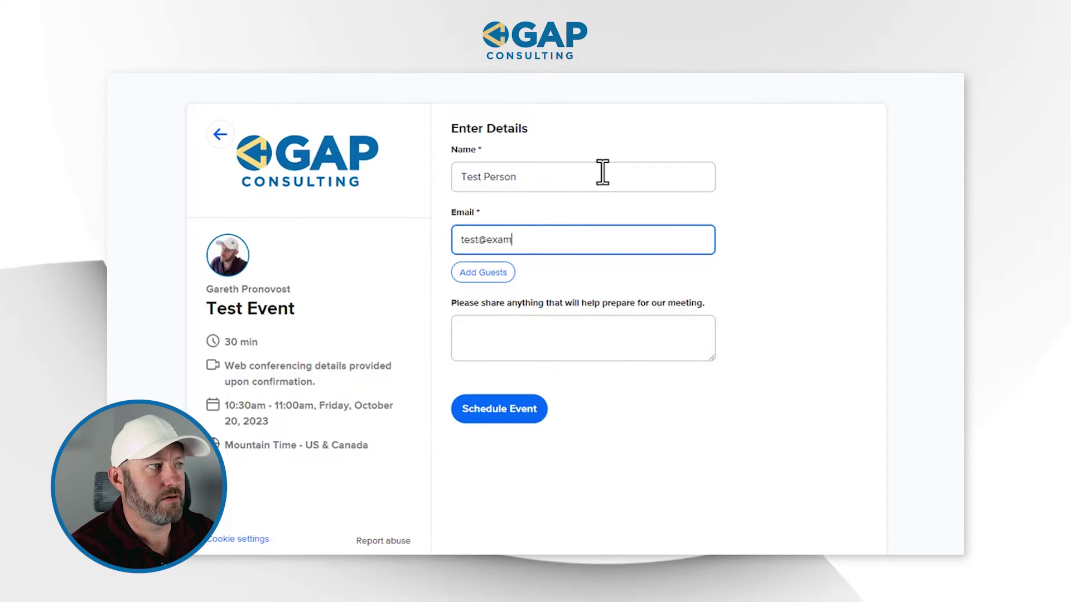
{"action": "type", "text": "ple.com"}
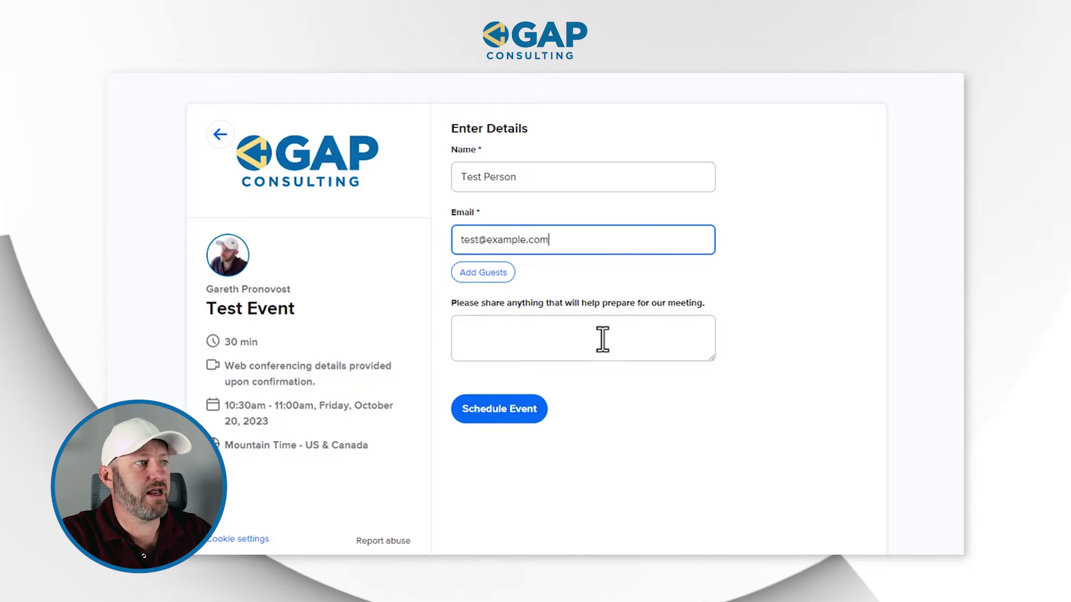
{"action": "left_click", "coordinate": [601, 338]}
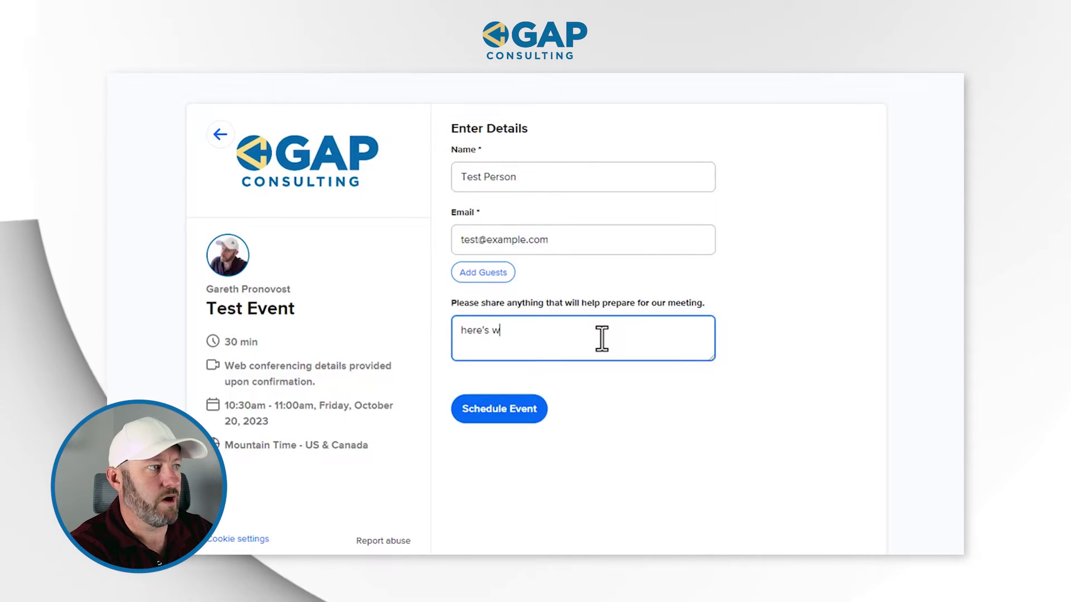
{"action": "type", "text": "here's what I'm sharing"}
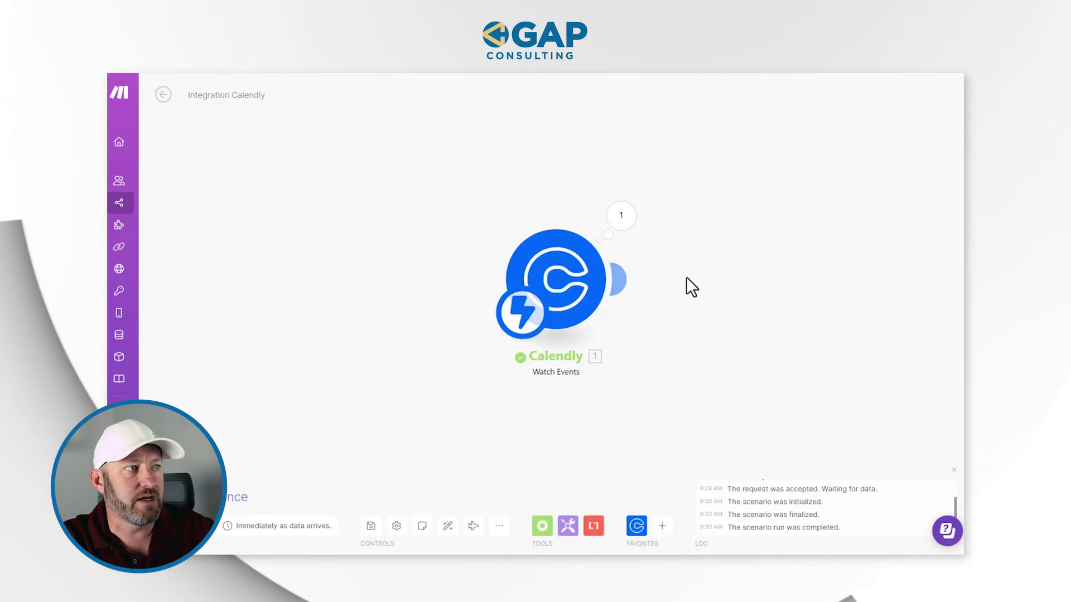
Step: Inspect the single bundle of invitee details the Calendly trigger received, then close the panel
{"action": "left_click", "coordinate": [624, 213]}
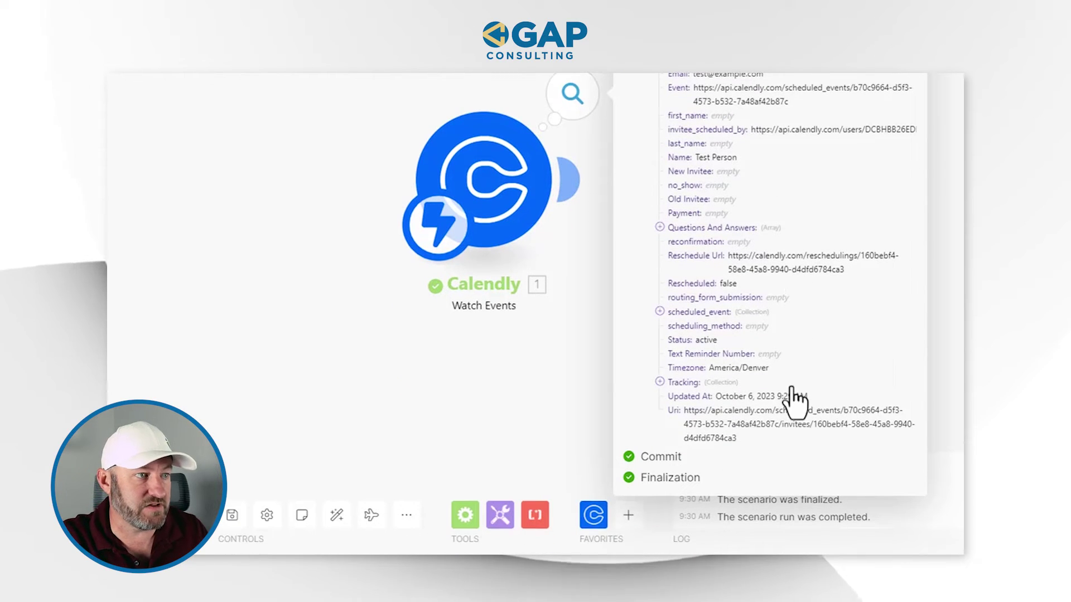
{"action": "mouse_move", "coordinate": [782, 400]}
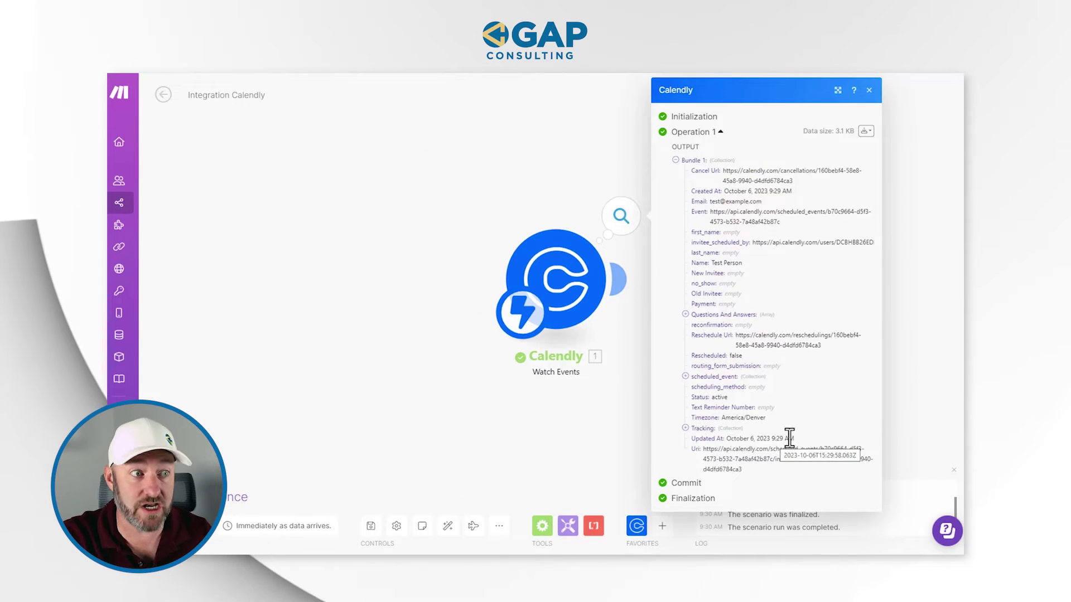
{"action": "left_click", "coordinate": [930, 389]}
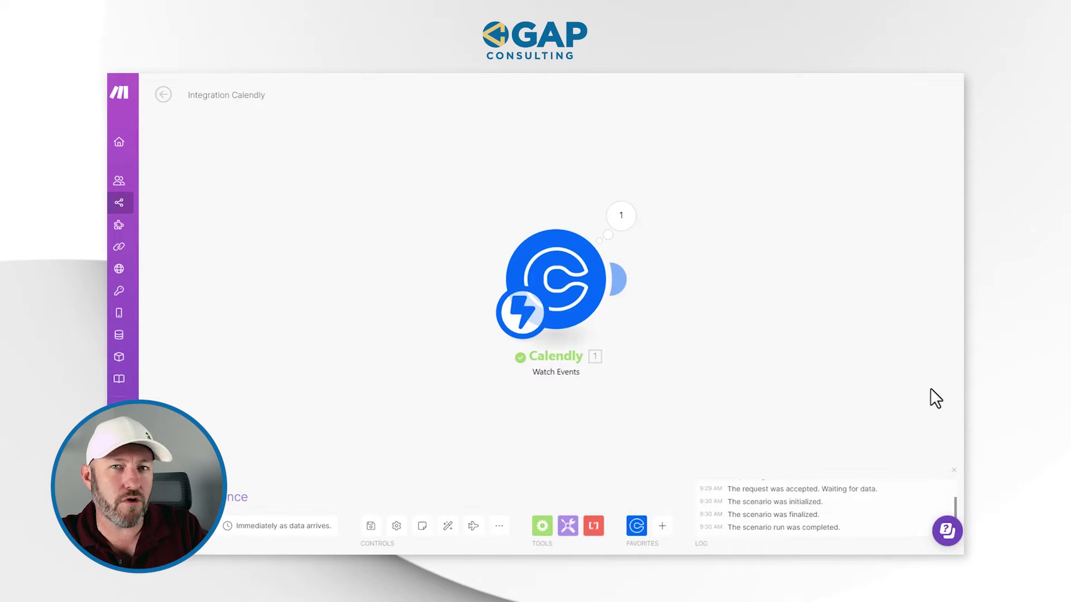
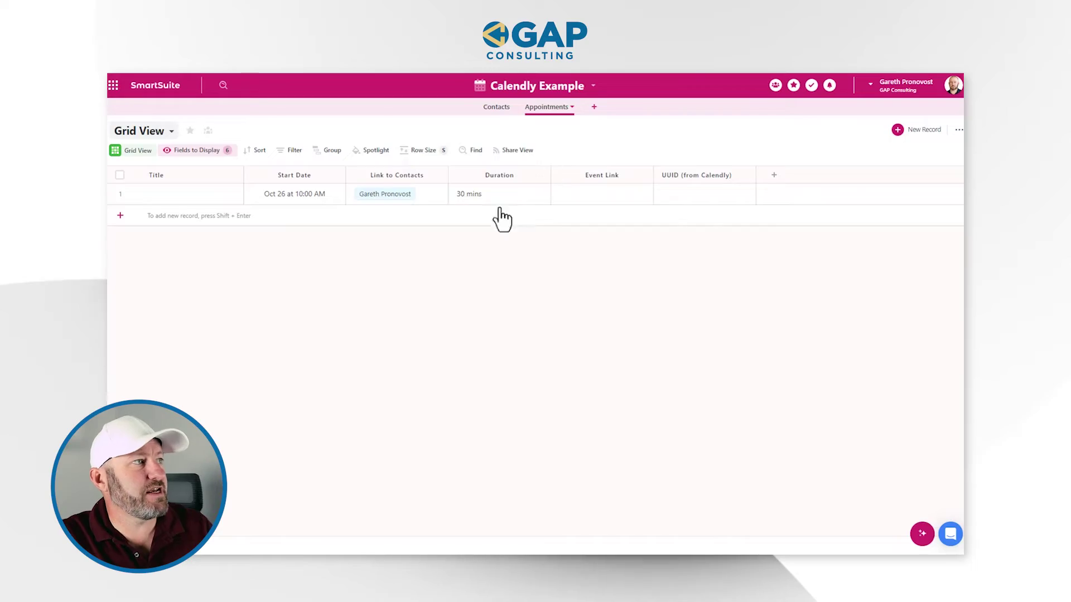
Step: Switch from the Appointments table to the Contacts table in SmartSuite
{"action": "left_click", "coordinate": [492, 107]}
Step: Select the contact's Email cell to view its stored email address
{"action": "left_click", "coordinate": [582, 221]}
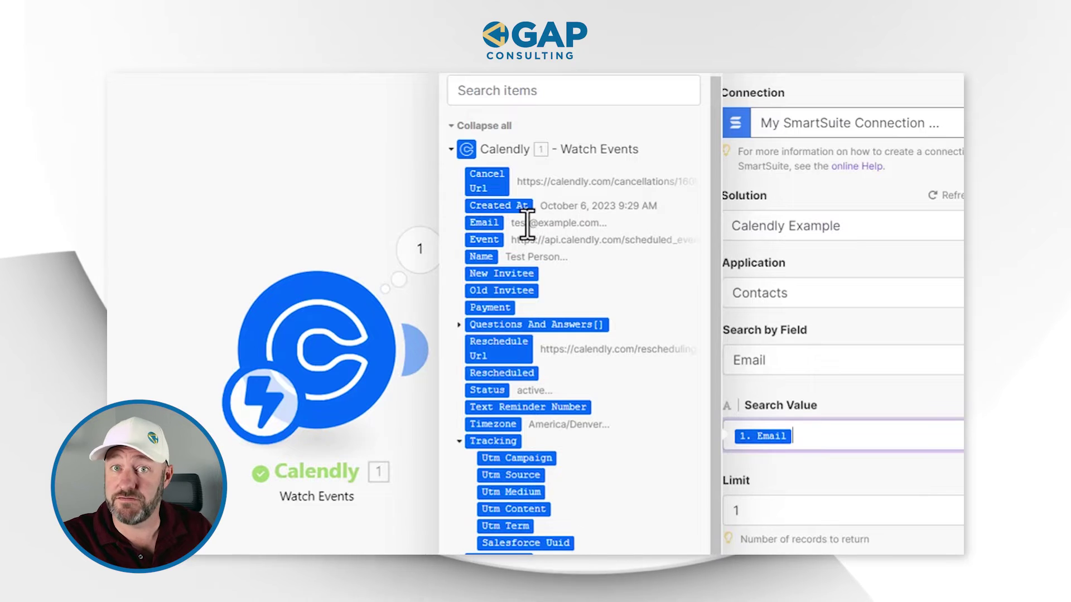
Step: Save the Email search, then run only the Find Records module with a test email address
{"action": "left_click", "coordinate": [862, 401]}
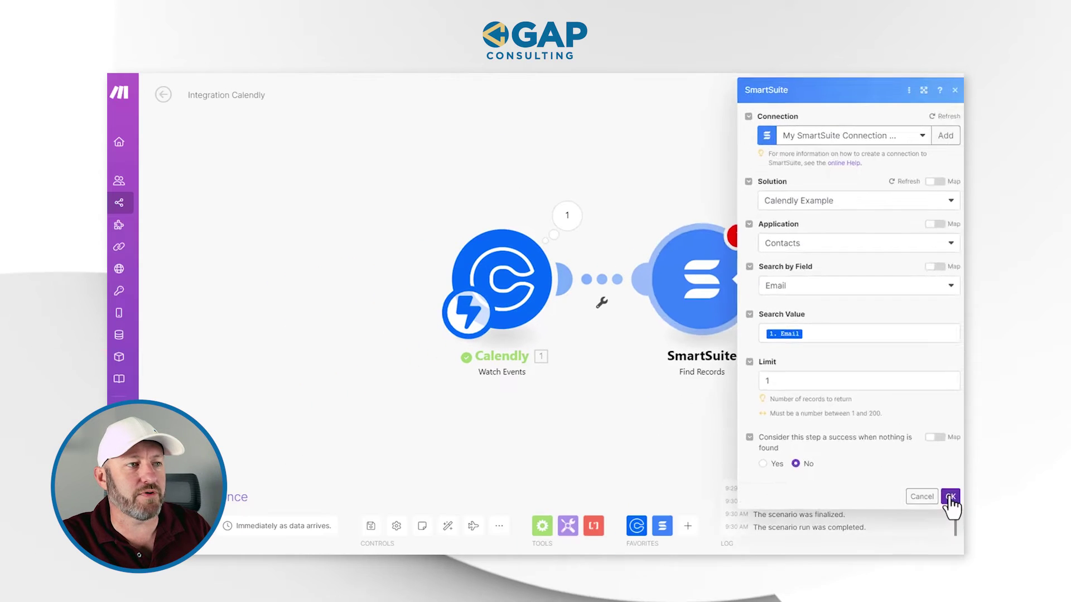
{"action": "left_click", "coordinate": [949, 564]}
{"action": "right_click", "coordinate": [718, 277]}
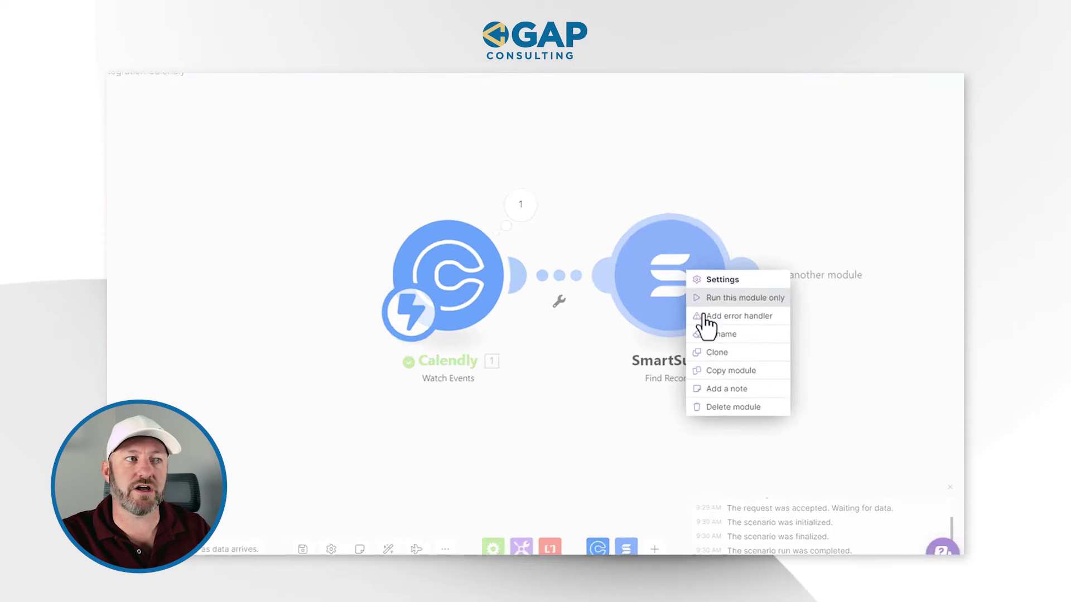
{"action": "left_click", "coordinate": [742, 300]}
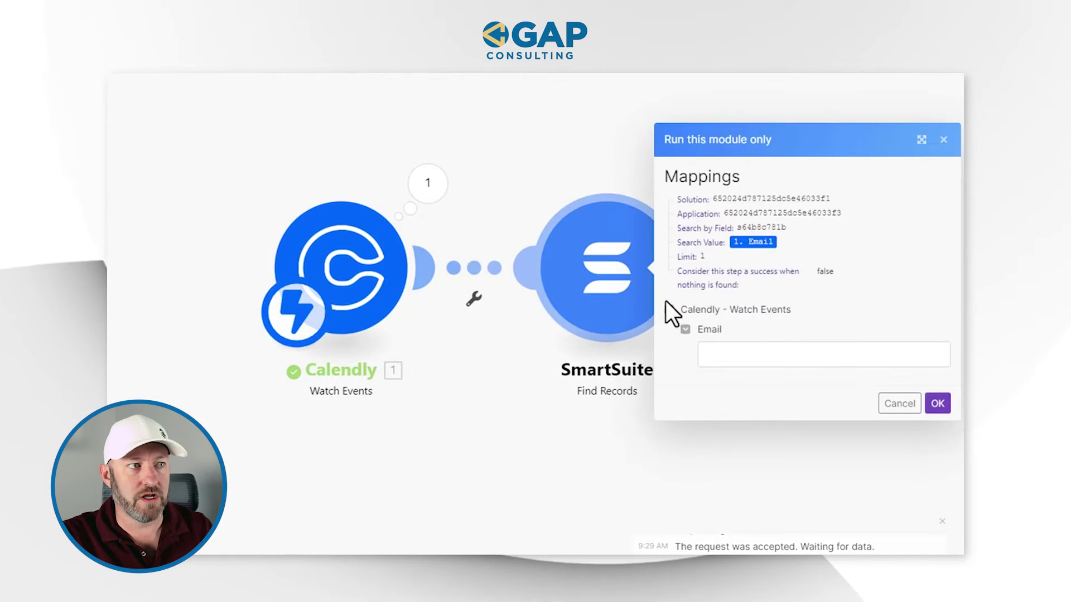
{"action": "left_click", "coordinate": [734, 355]}
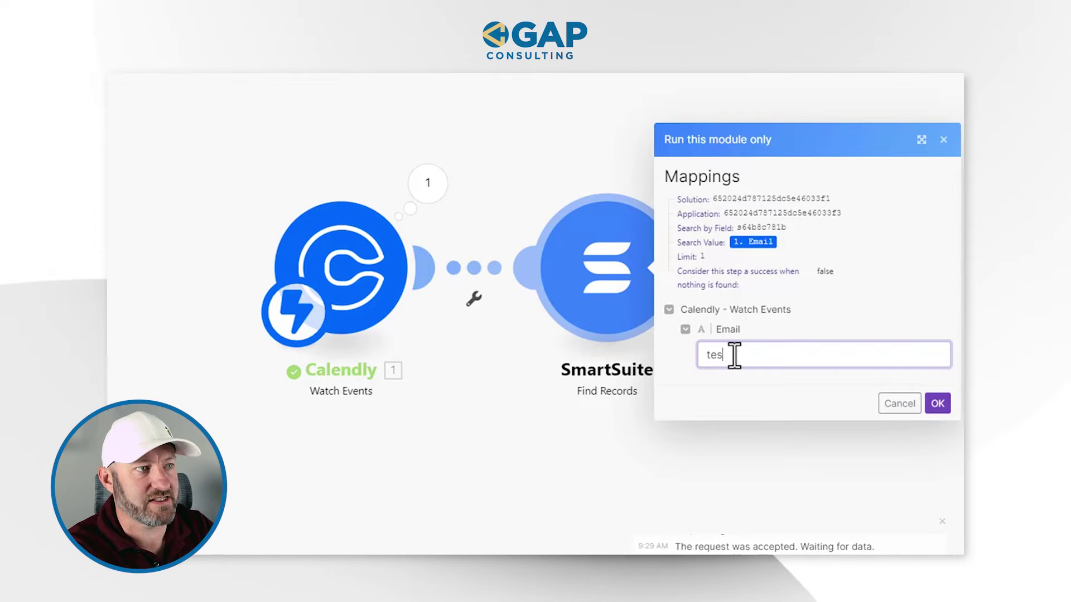
{"action": "type", "text": "xample"}
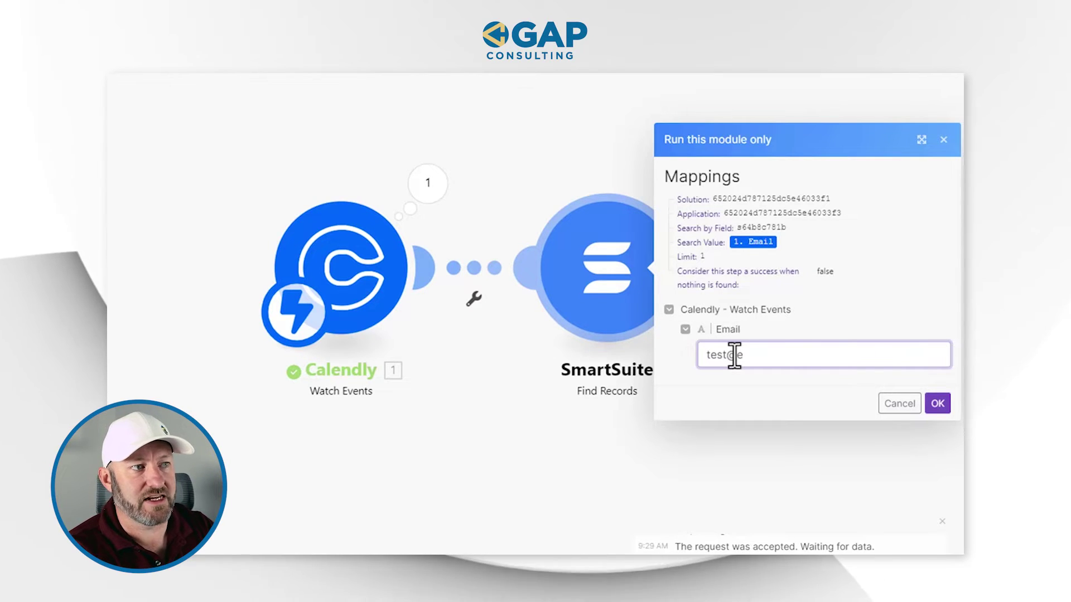
{"action": "type", "text": ".o"}
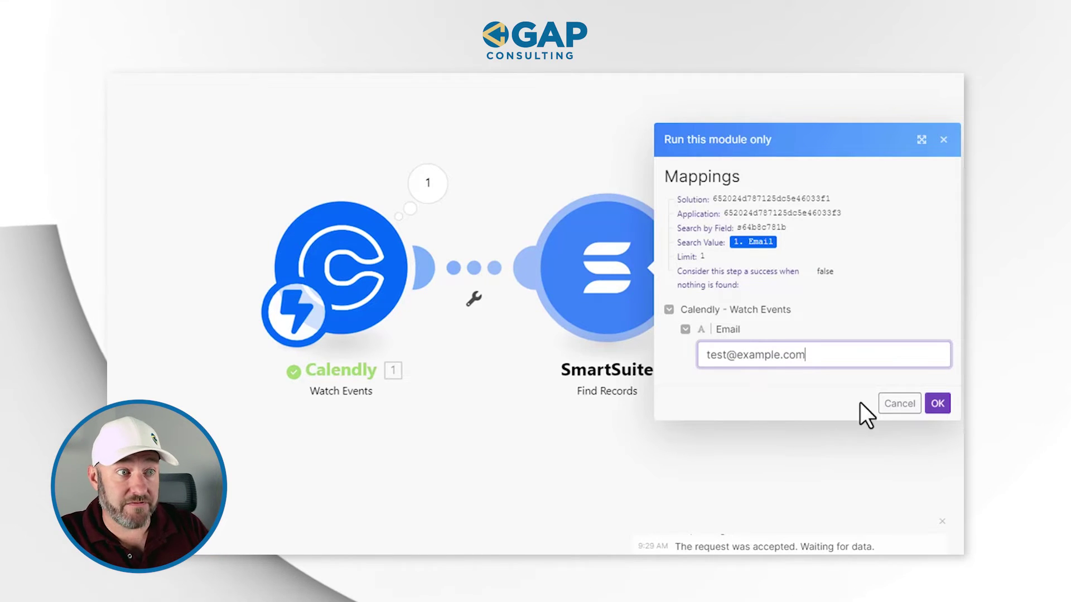
{"action": "left_click", "coordinate": [937, 403]}
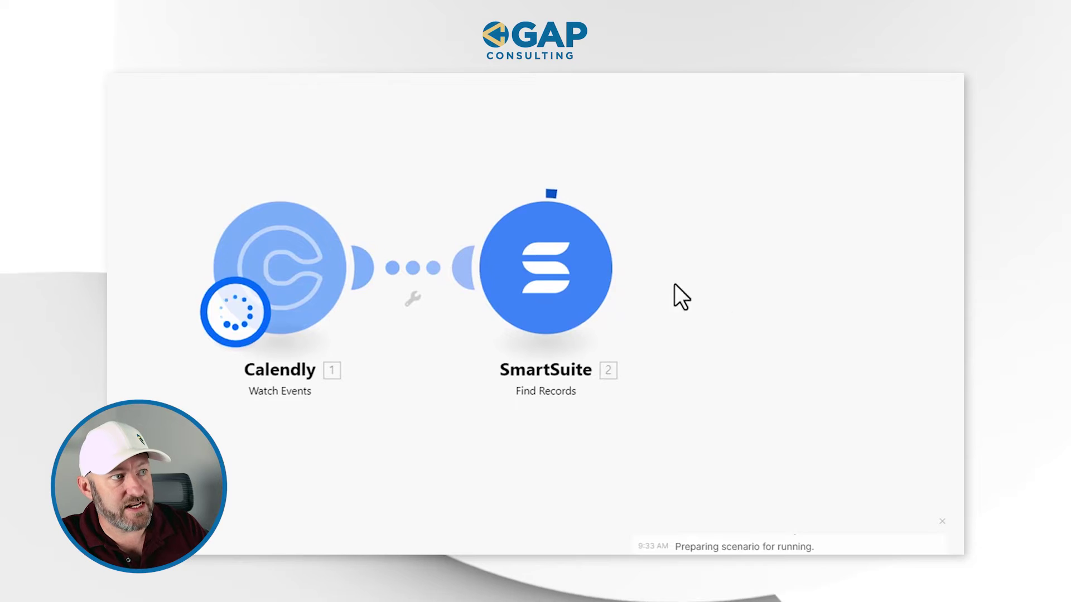
Step: Check the Find Records output: one contact bundle whose Title and Email match the test address
{"action": "left_click", "coordinate": [631, 185]}
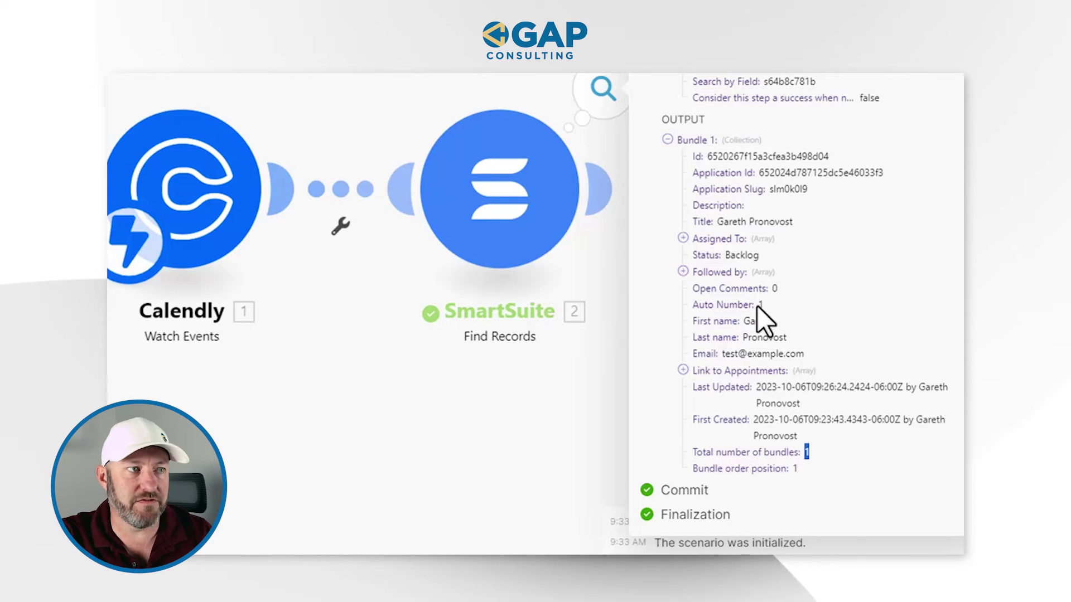
{"action": "left_click_drag", "start_coordinate": [716, 221], "coordinate": [803, 219]}
{"action": "left_click", "coordinate": [803, 219]}
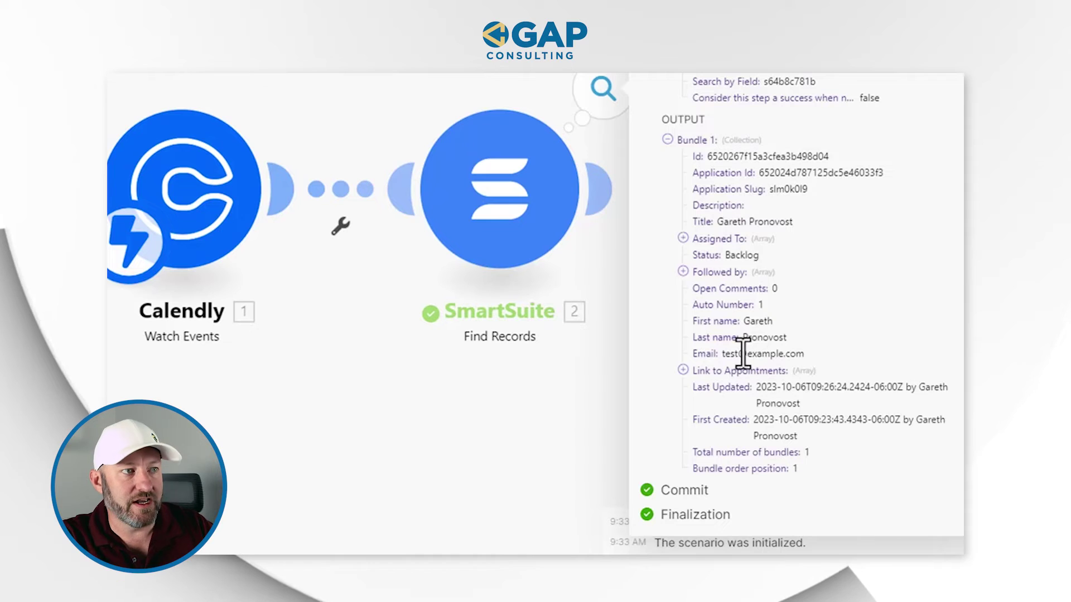
{"action": "left_click_drag", "start_coordinate": [768, 353], "coordinate": [803, 351]}
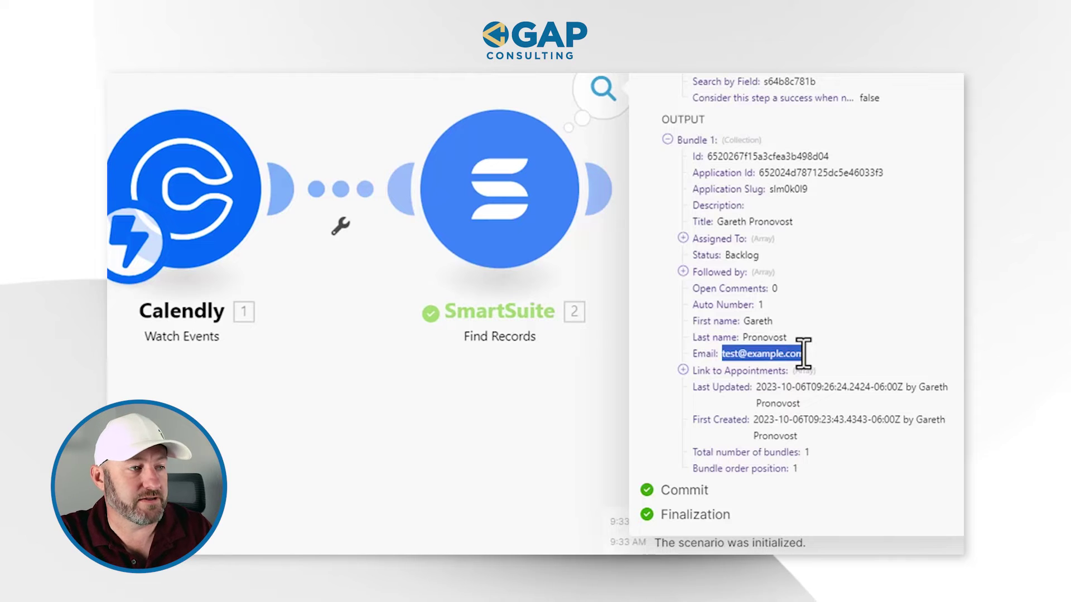
{"action": "left_click", "coordinate": [580, 432]}
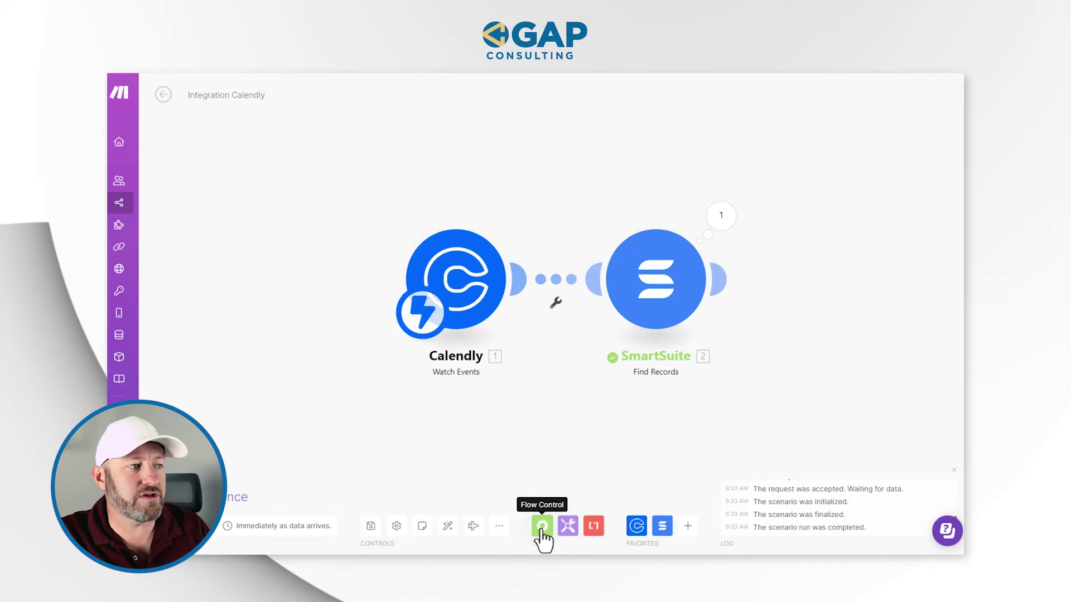
Step: Attach a Flow Control Router after Find Records, creating two empty routes
{"action": "left_click", "coordinate": [541, 526]}
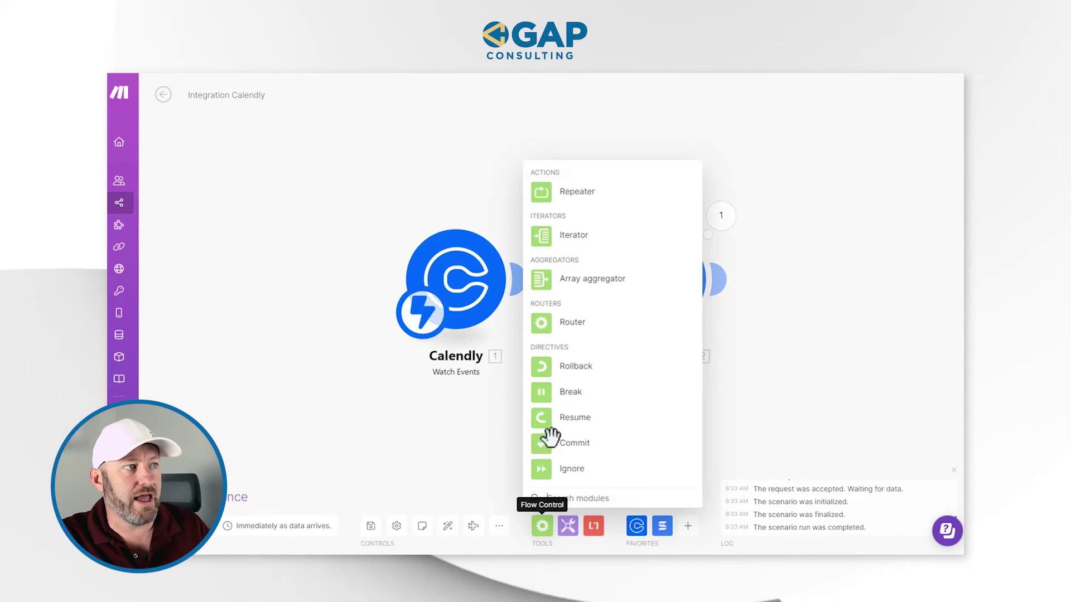
{"action": "left_click", "coordinate": [580, 326]}
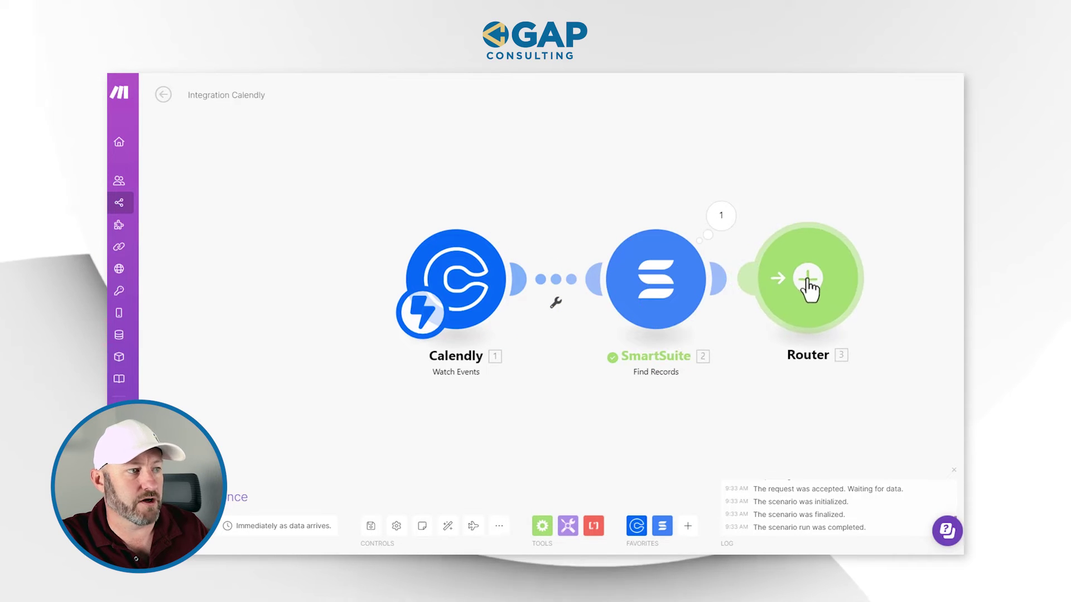
{"action": "left_click_drag", "start_coordinate": [808, 287], "coordinate": [838, 290]}
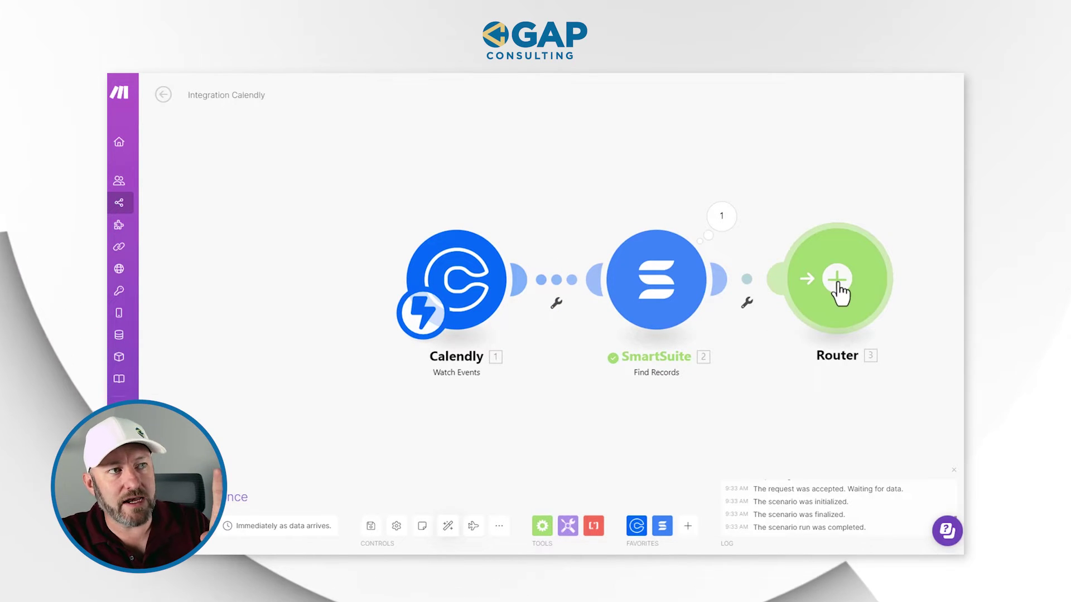
{"action": "left_click", "coordinate": [839, 290]}
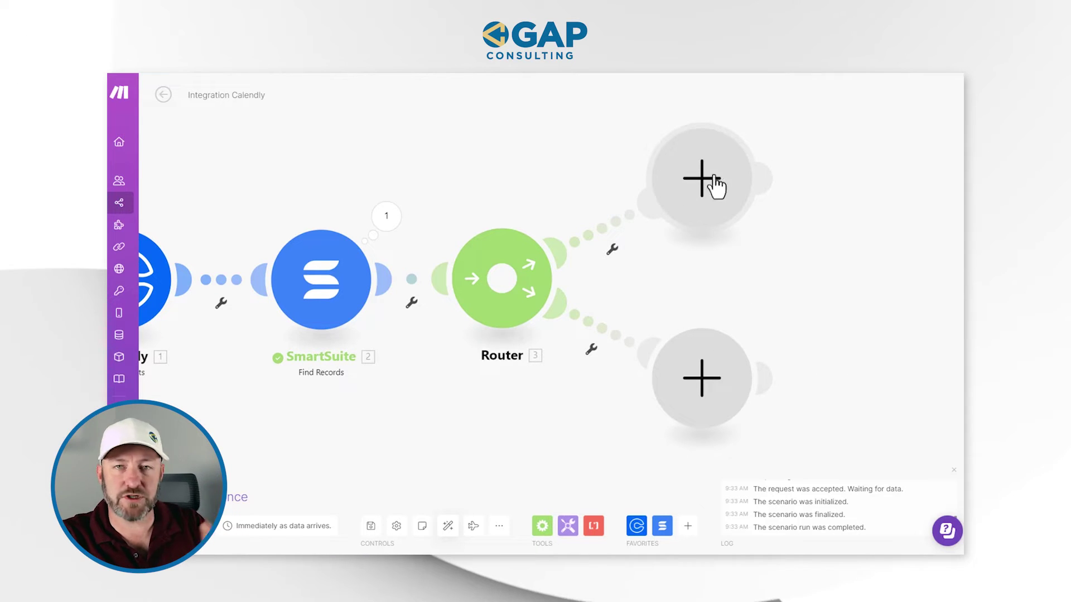
{"action": "left_click", "coordinate": [612, 252]}
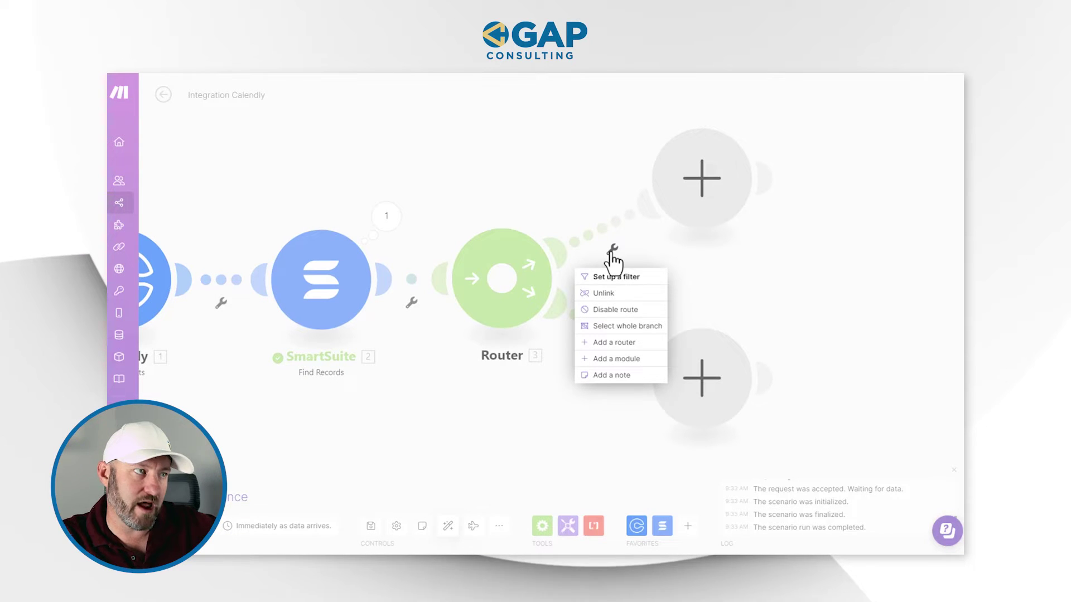
Step: Filter the upper route as 'I found a contact' when Total number of bundles equals 1
{"action": "left_click", "coordinate": [619, 279]}
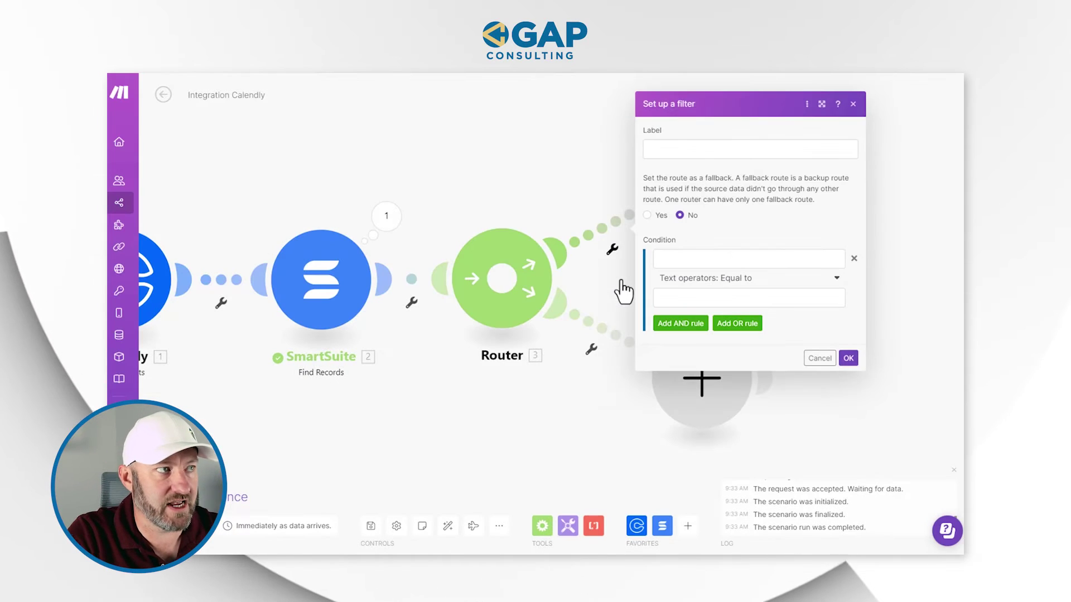
{"action": "type", "text": "I found a contact"}
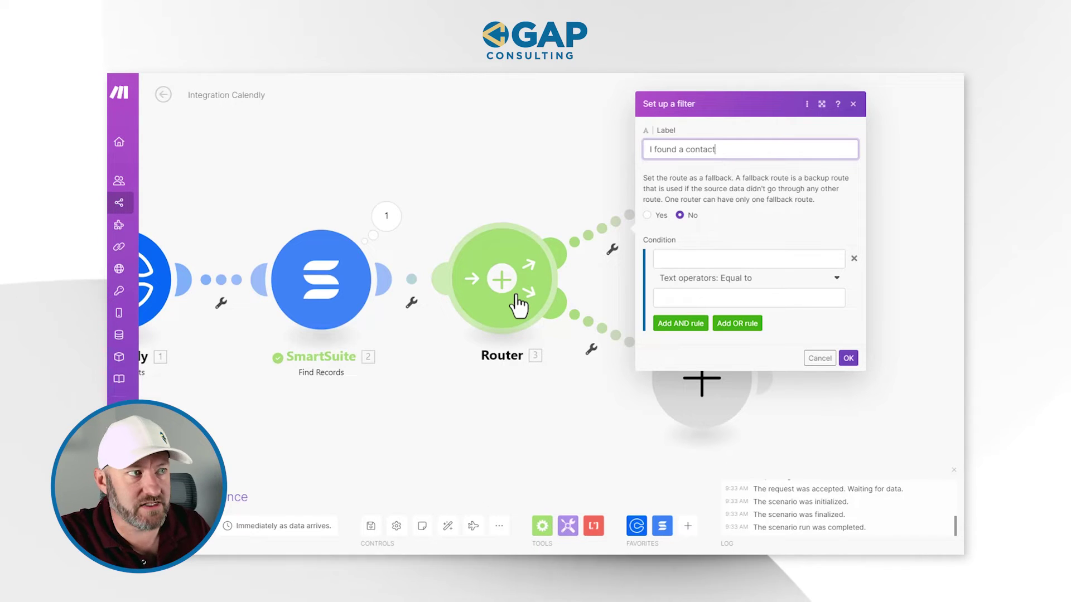
{"action": "left_click", "coordinate": [727, 260]}
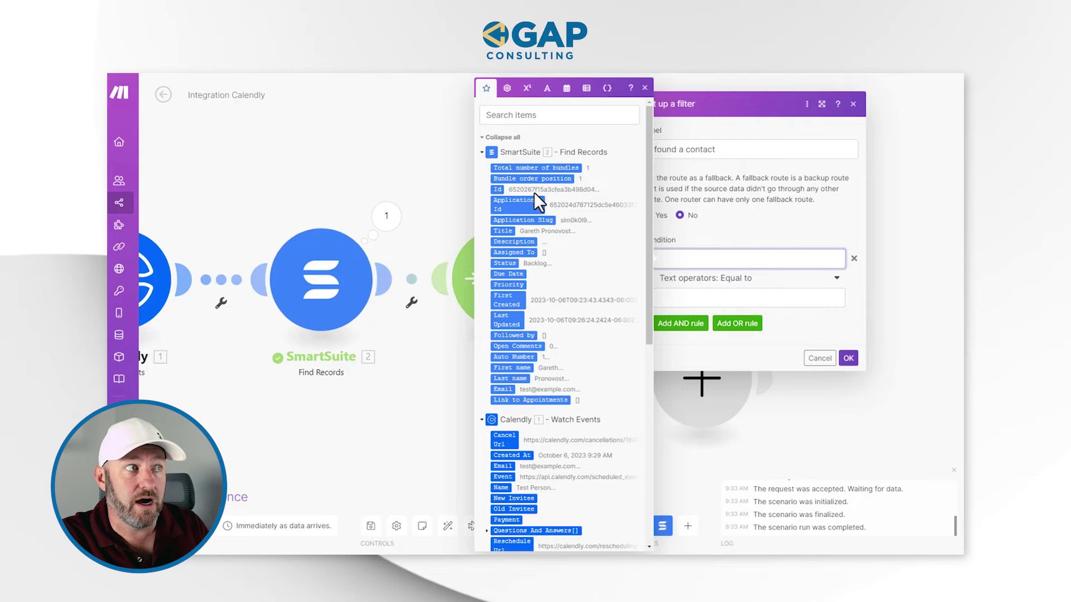
{"action": "left_click", "coordinate": [538, 167]}
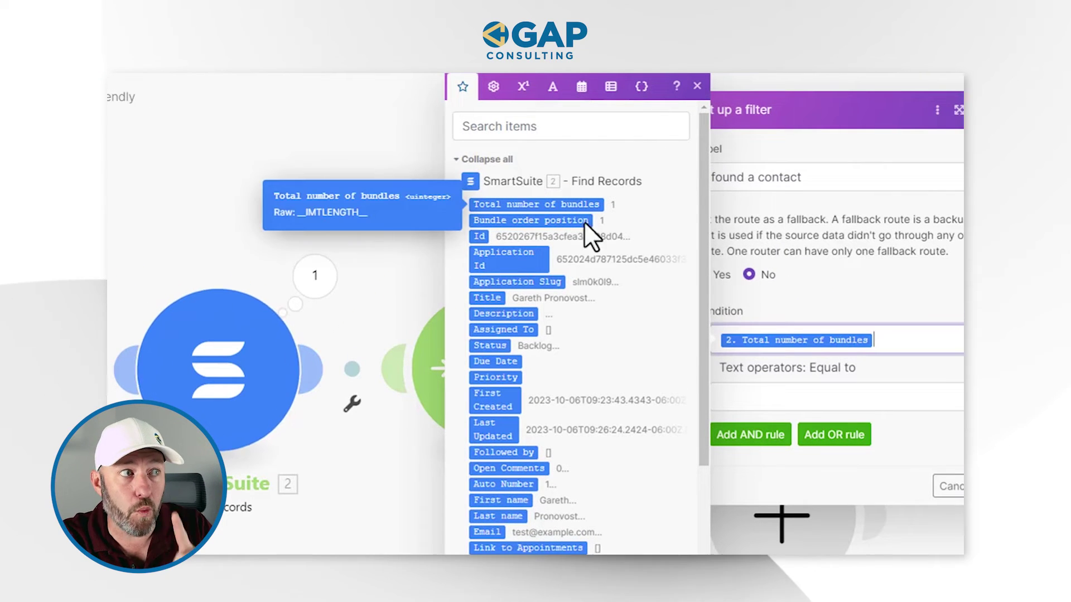
{"action": "left_click", "coordinate": [816, 399]}
{"action": "type", "text": "1"}
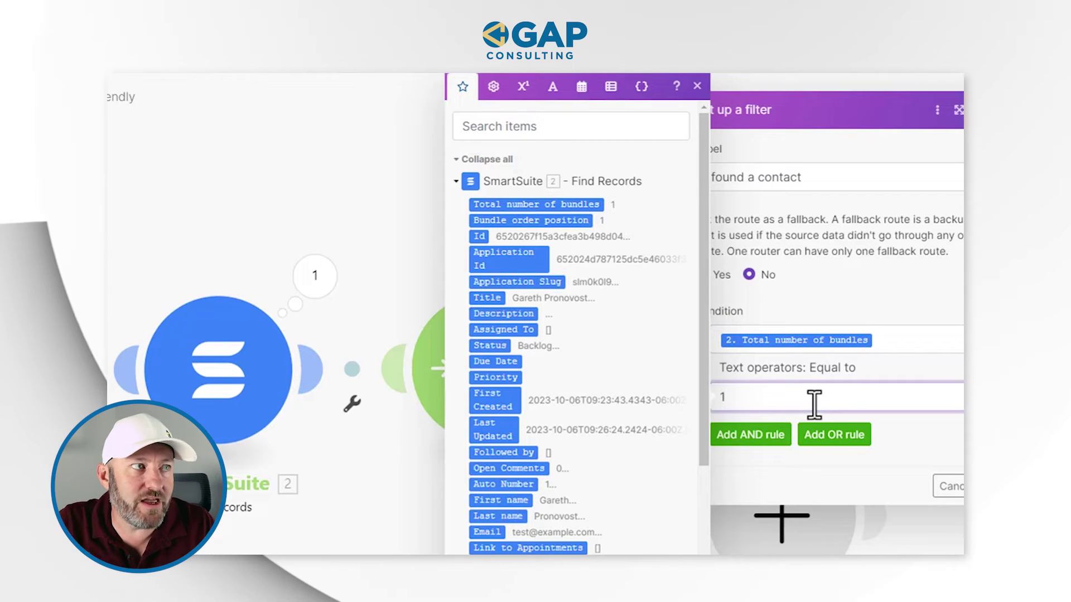
{"action": "left_click", "coordinate": [828, 266]}
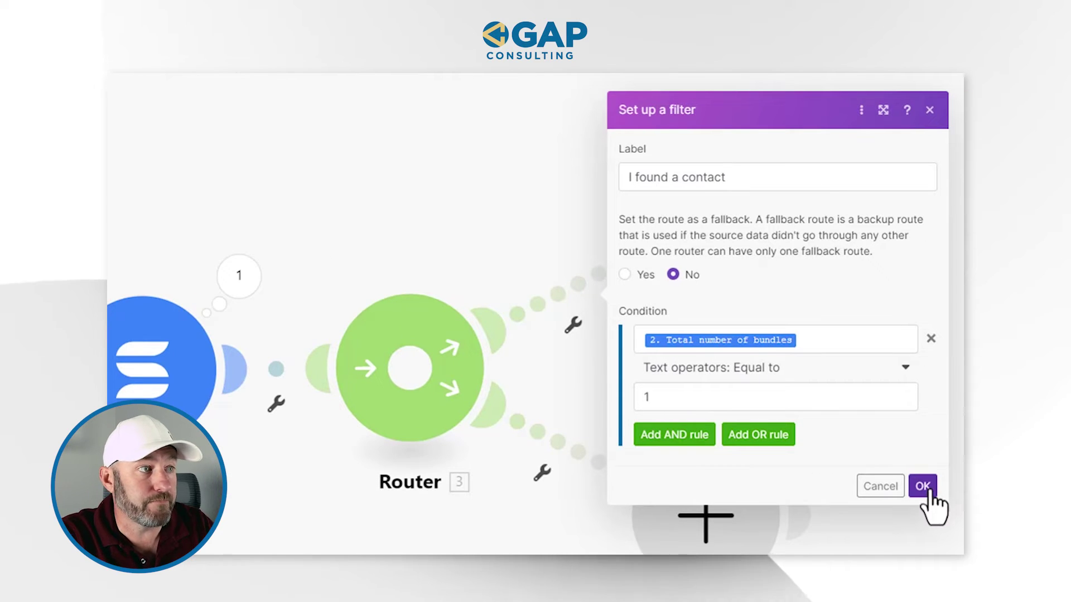
{"action": "left_click", "coordinate": [923, 486]}
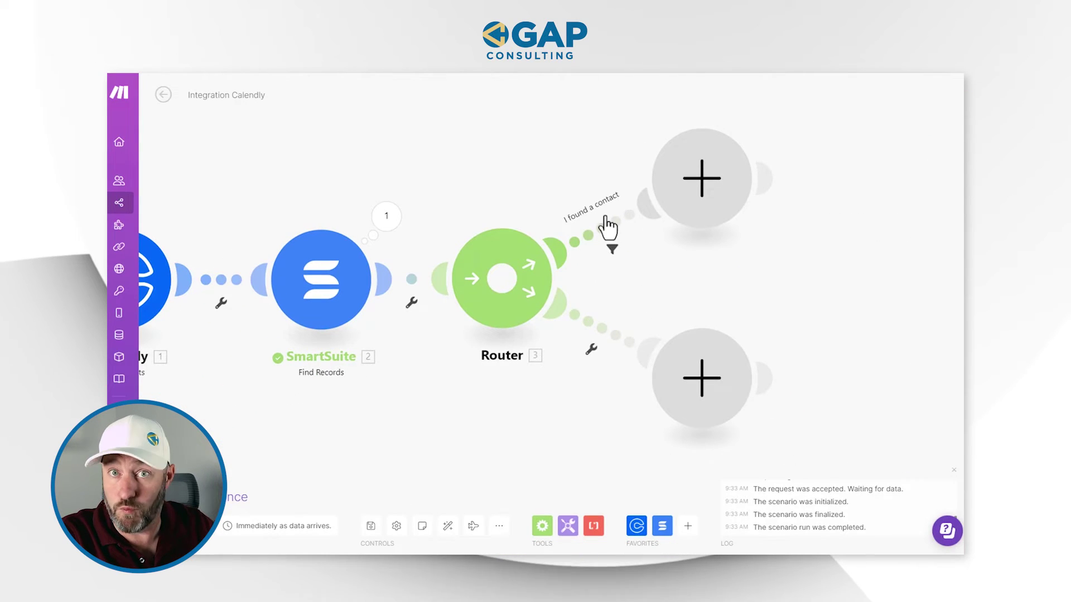
{"action": "left_click", "coordinate": [591, 350]}
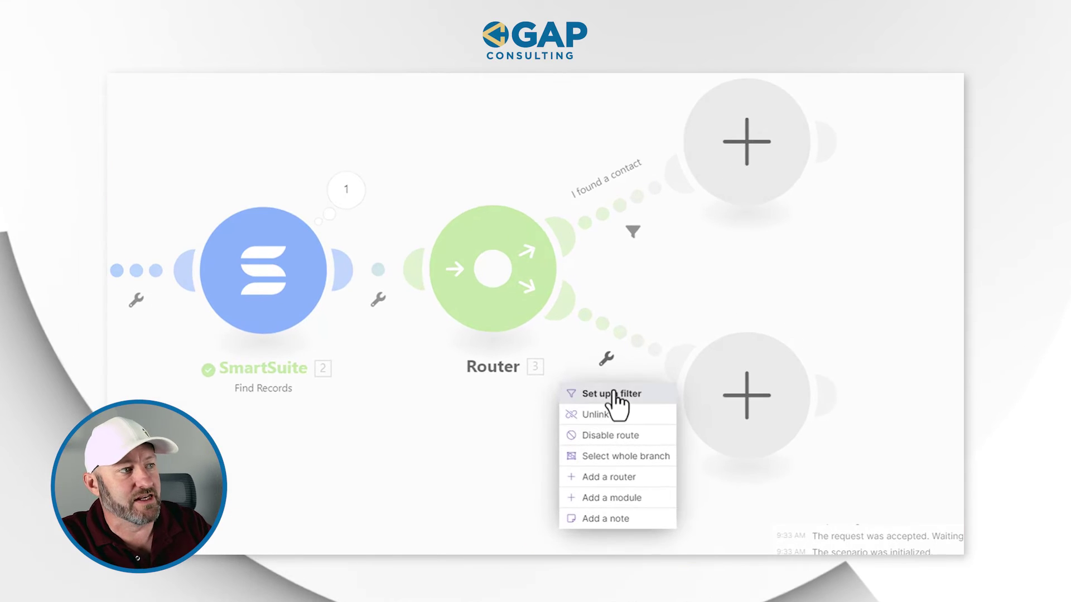
Step: Filter the lower route as 'No contact found' when Total number of bundles equals 0
{"action": "left_click", "coordinate": [594, 375]}
{"action": "left_click", "coordinate": [739, 231]}
{"action": "type", "text": "No contact found"}
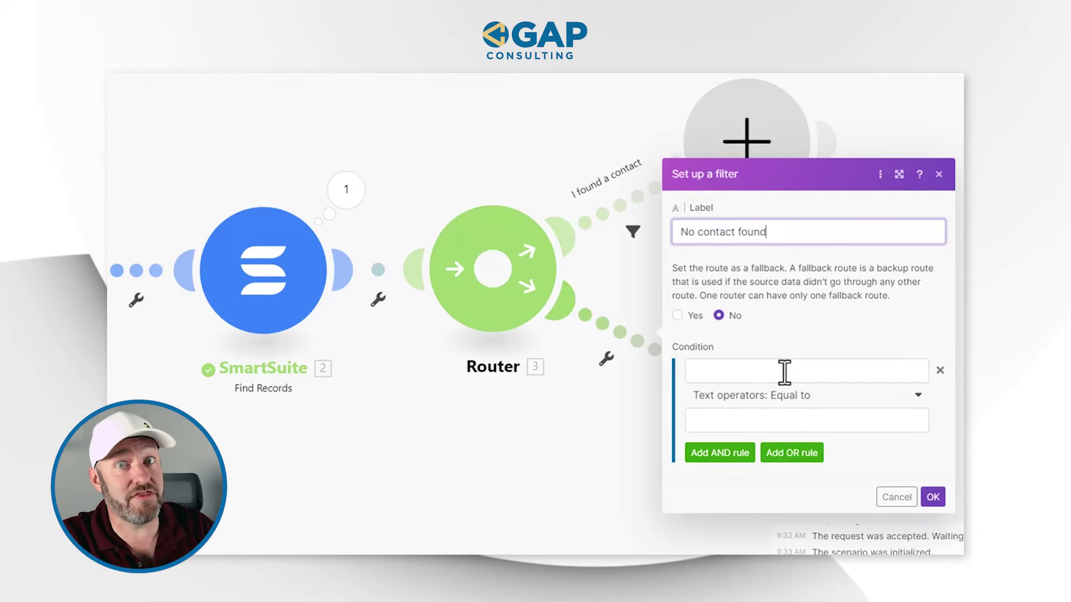
{"action": "left_click", "coordinate": [784, 372]}
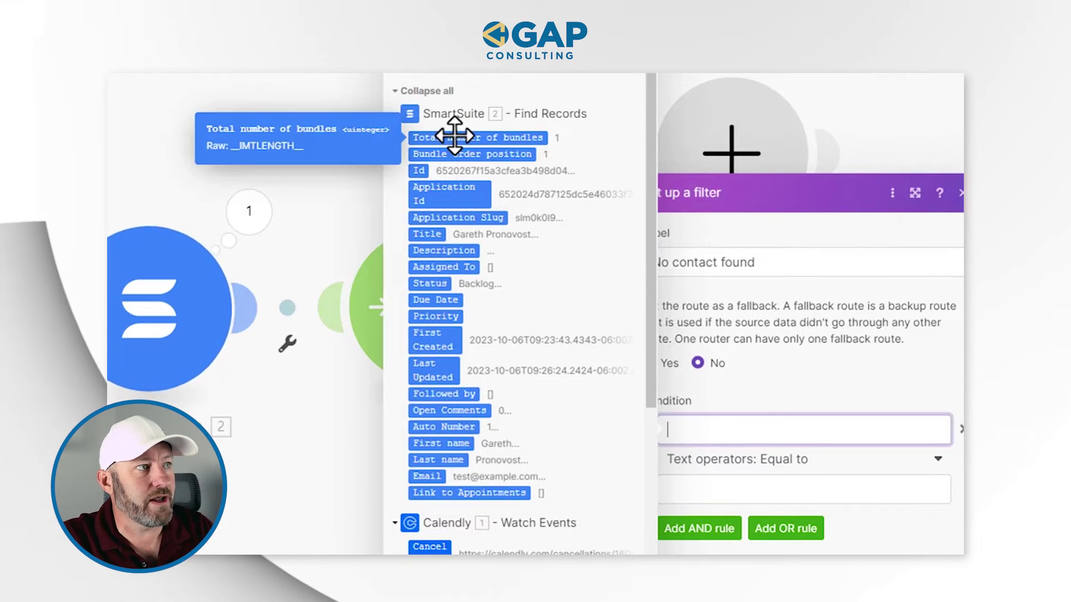
{"action": "left_click", "coordinate": [517, 128]}
{"action": "left_click", "coordinate": [777, 483]}
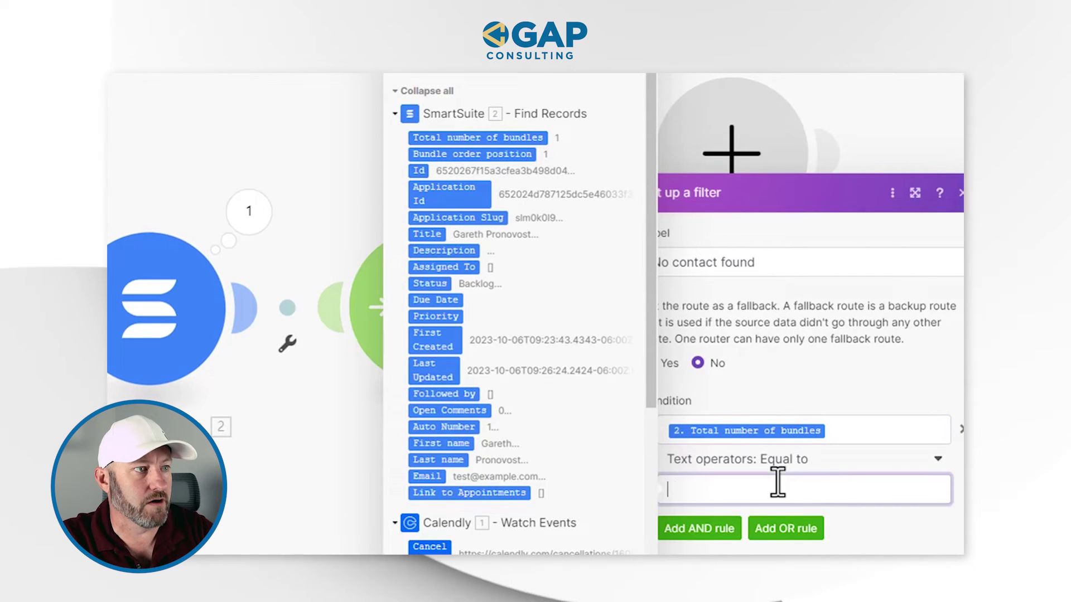
{"action": "left_click", "coordinate": [812, 386]}
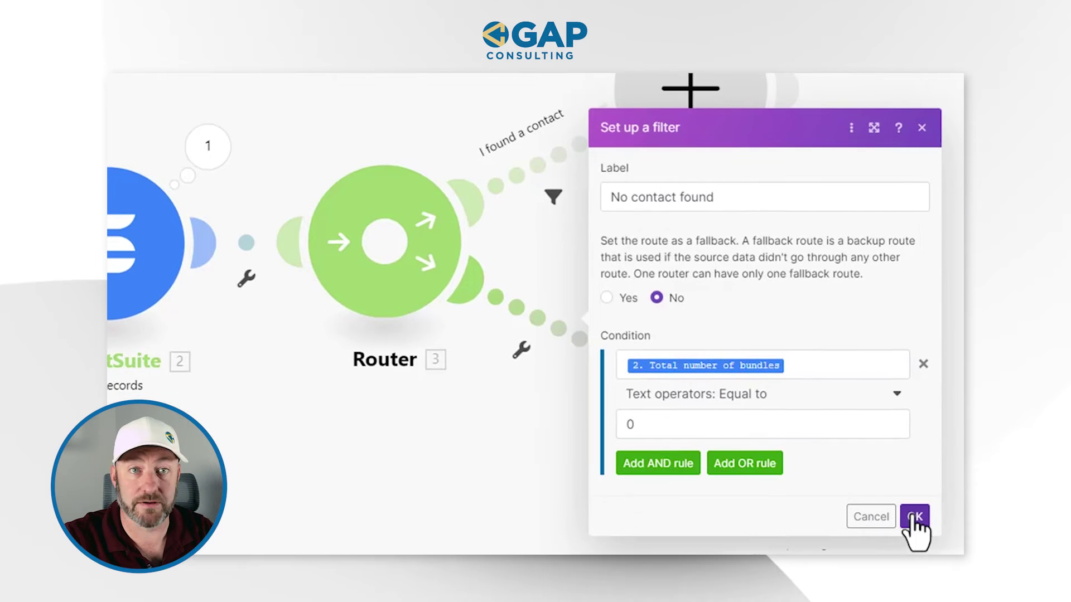
{"action": "left_click", "coordinate": [912, 515]}
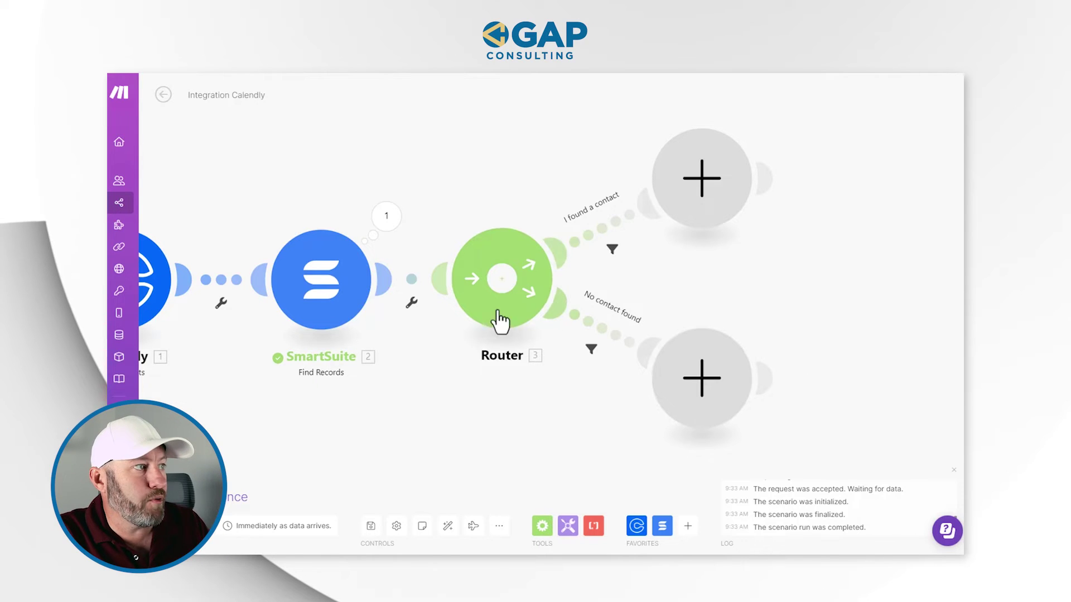
{"action": "left_click", "coordinate": [346, 279]}
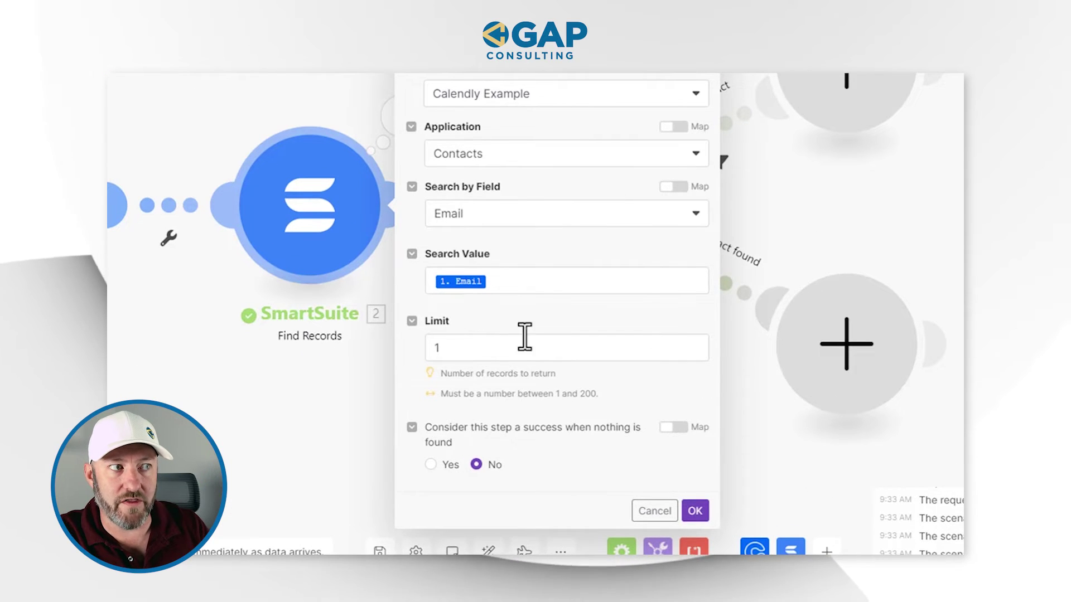
{"action": "left_click", "coordinate": [876, 296]}
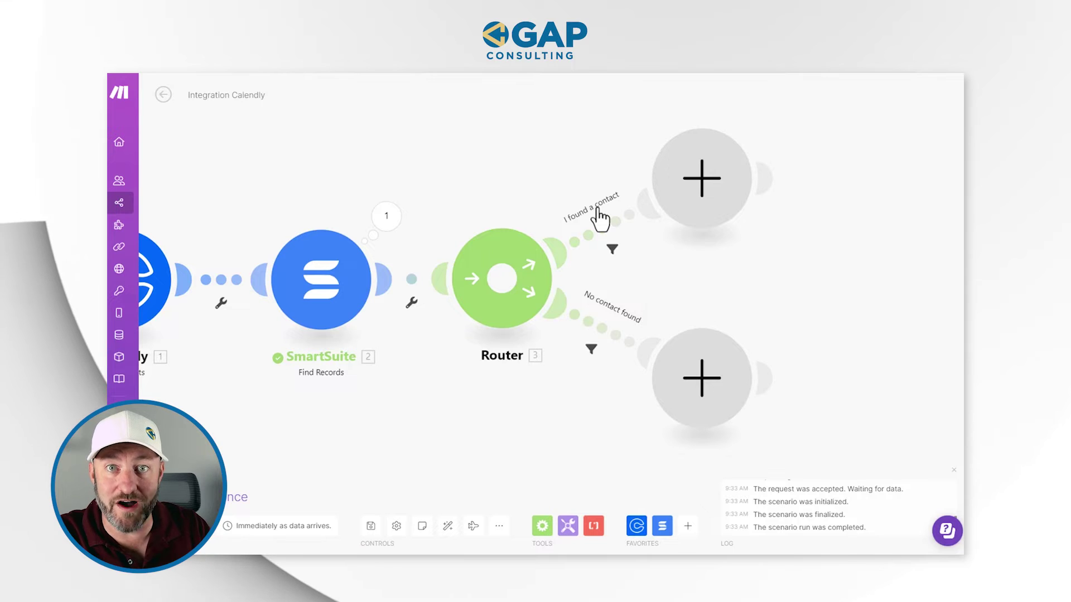
Step: Add a SmartSuite Create a Record module for Calendly Example's Appointments on the 'I found a contact' route
{"action": "left_click", "coordinate": [707, 196]}
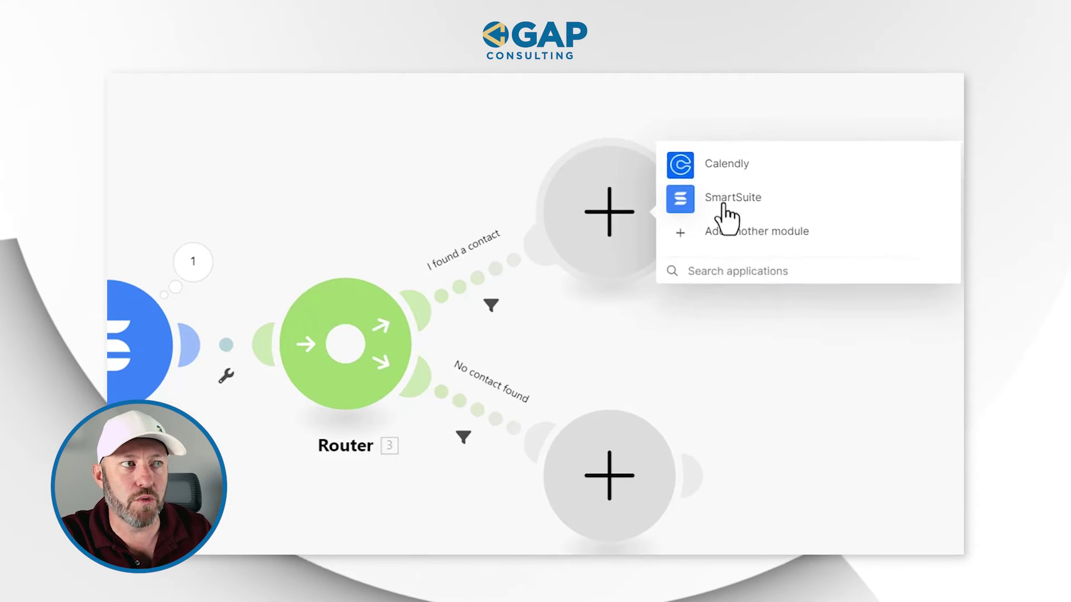
{"action": "left_click", "coordinate": [723, 205]}
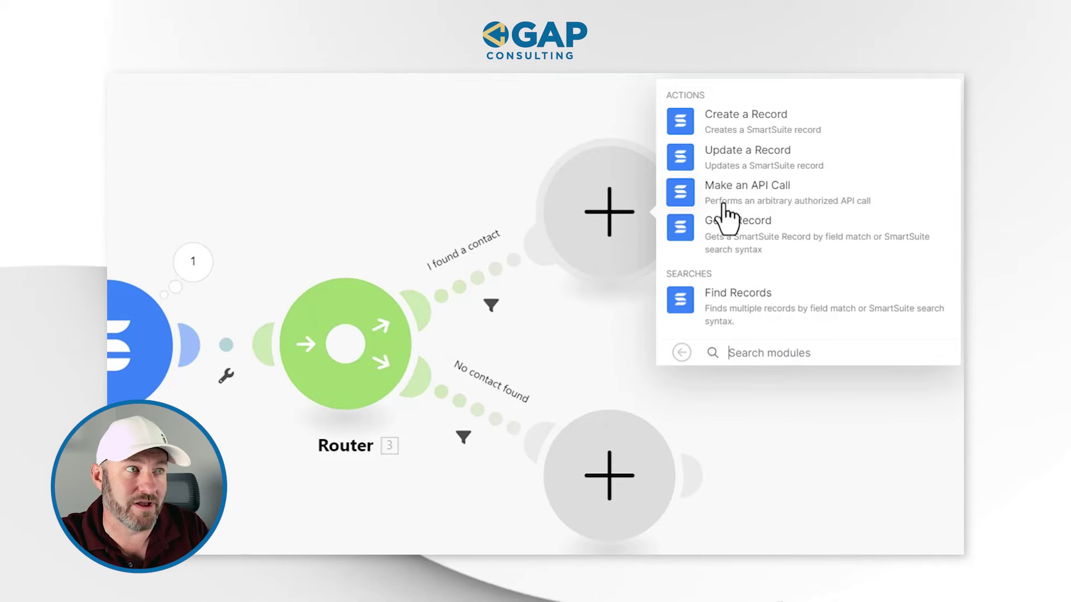
{"action": "left_click", "coordinate": [752, 120]}
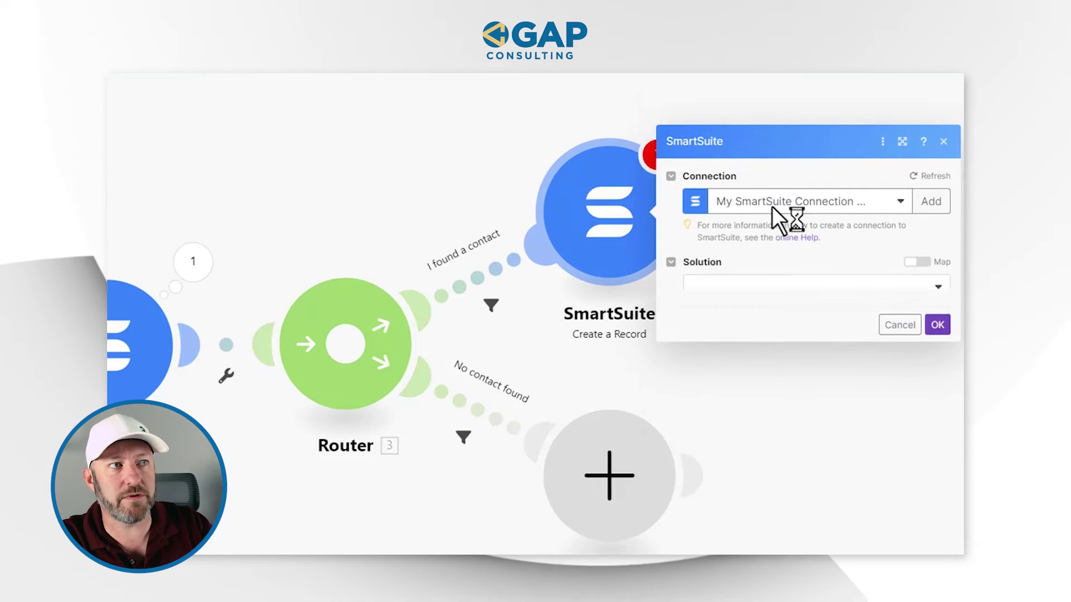
{"action": "left_click", "coordinate": [766, 267]}
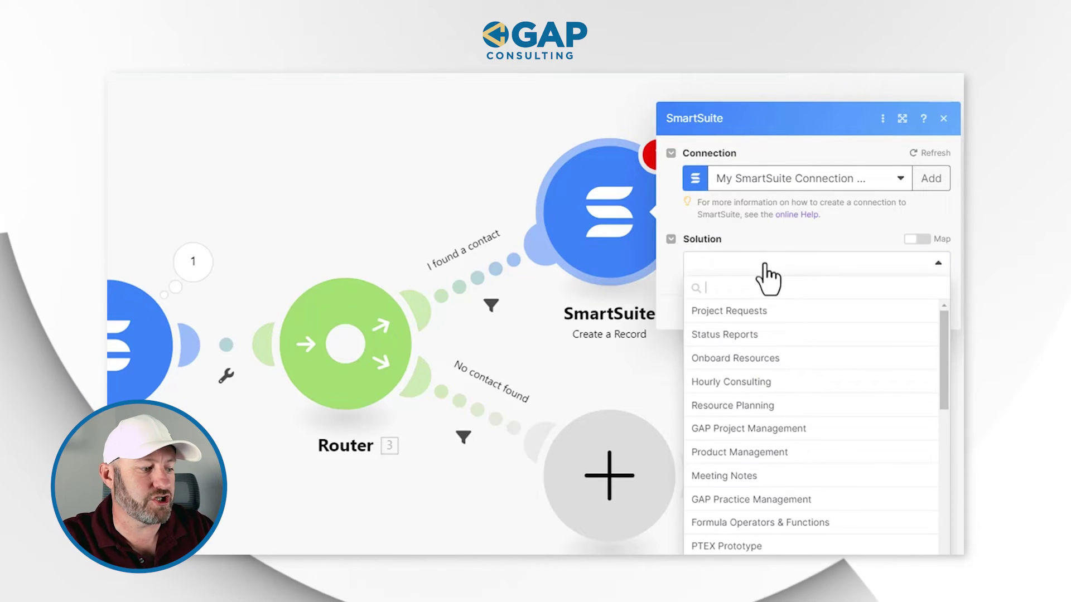
{"action": "type", "text": "cale"}
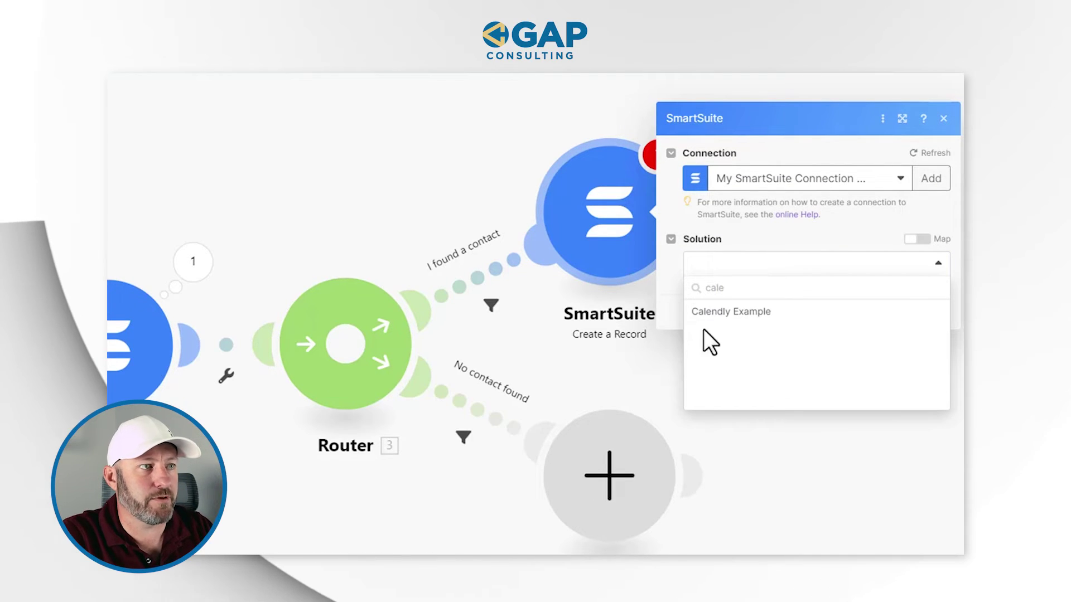
{"action": "left_click", "coordinate": [735, 321]}
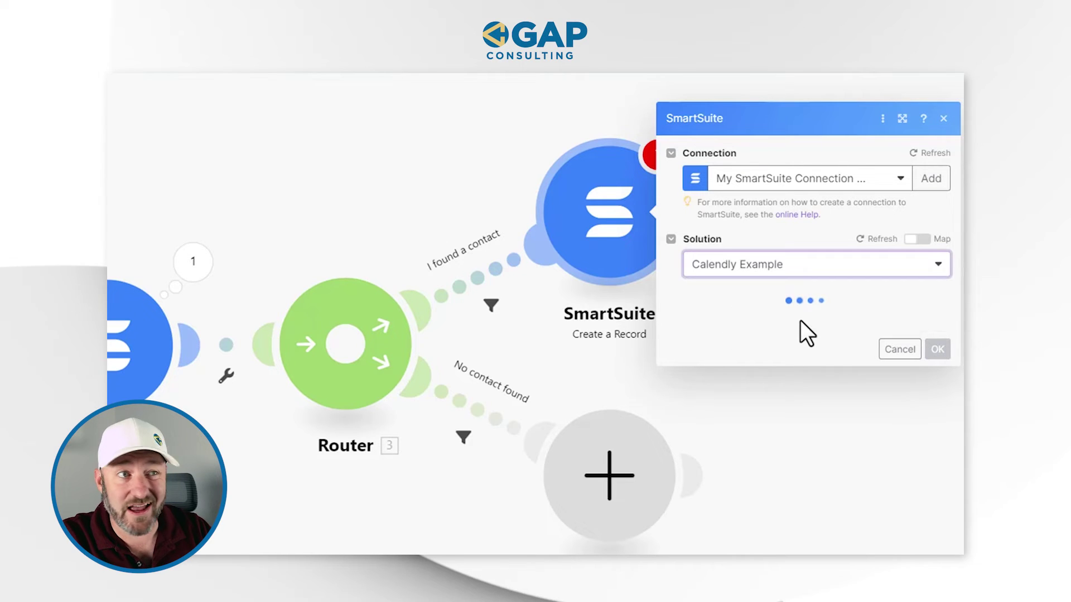
{"action": "left_click", "coordinate": [799, 299]}
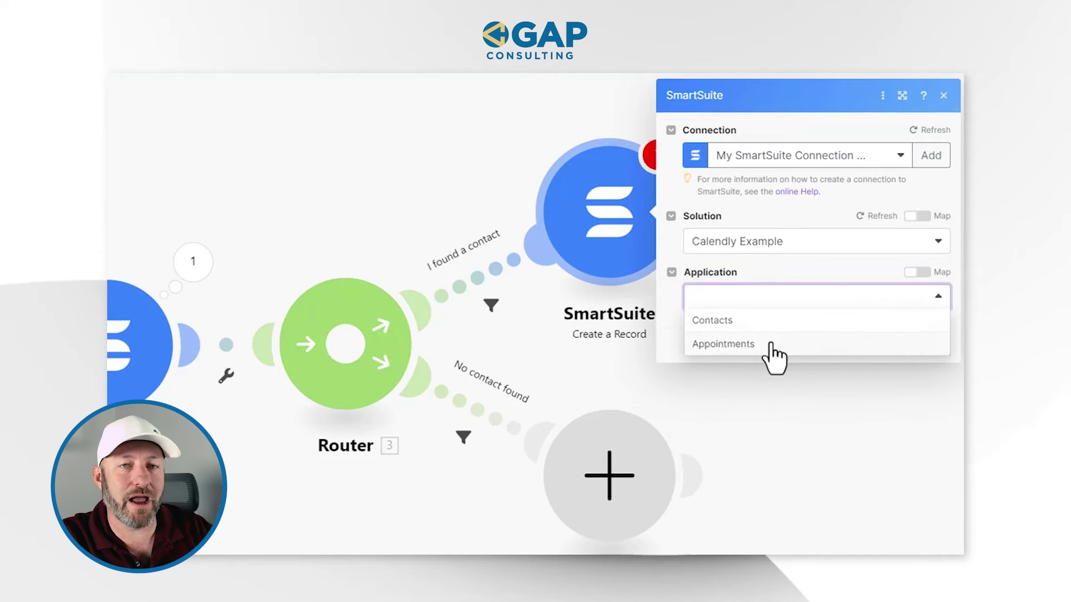
{"action": "left_click", "coordinate": [769, 345]}
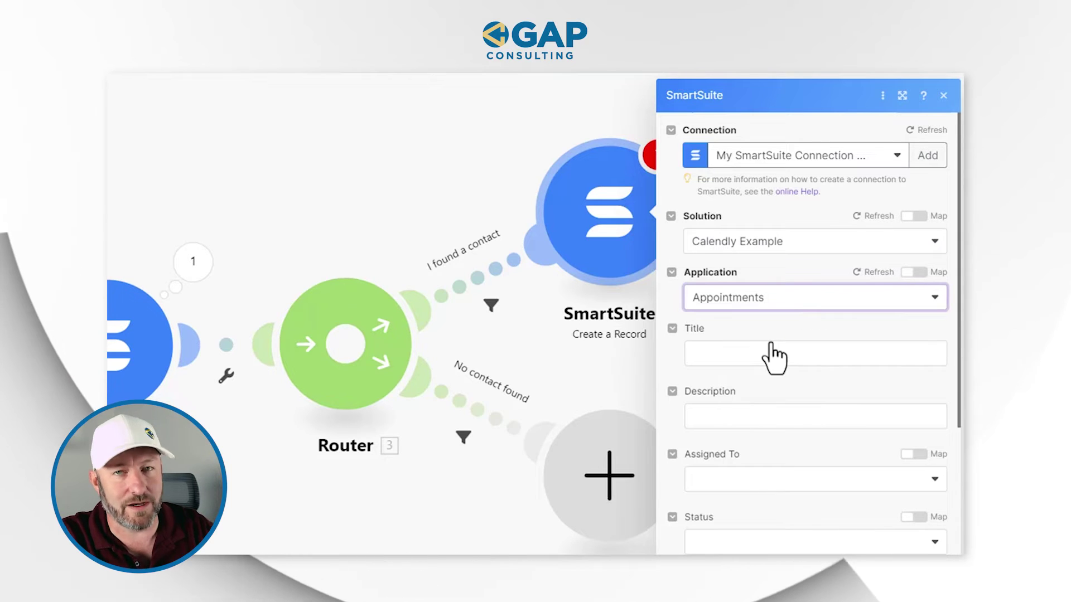
{"action": "scroll", "coordinate": [772, 419], "scroll_direction": "down", "scroll_amount": 7}
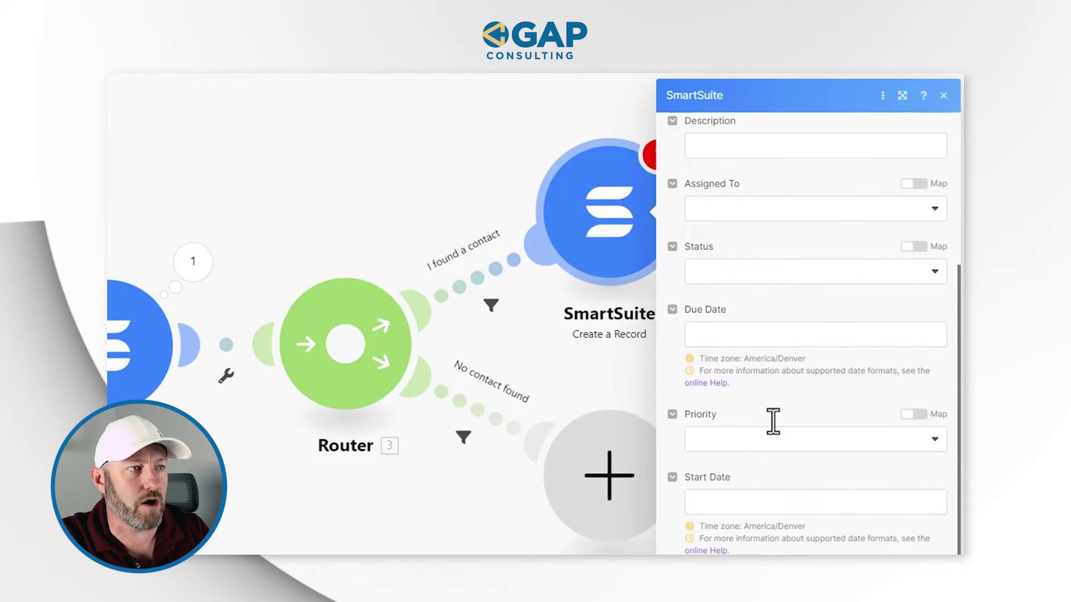
{"action": "left_click", "coordinate": [746, 366]}
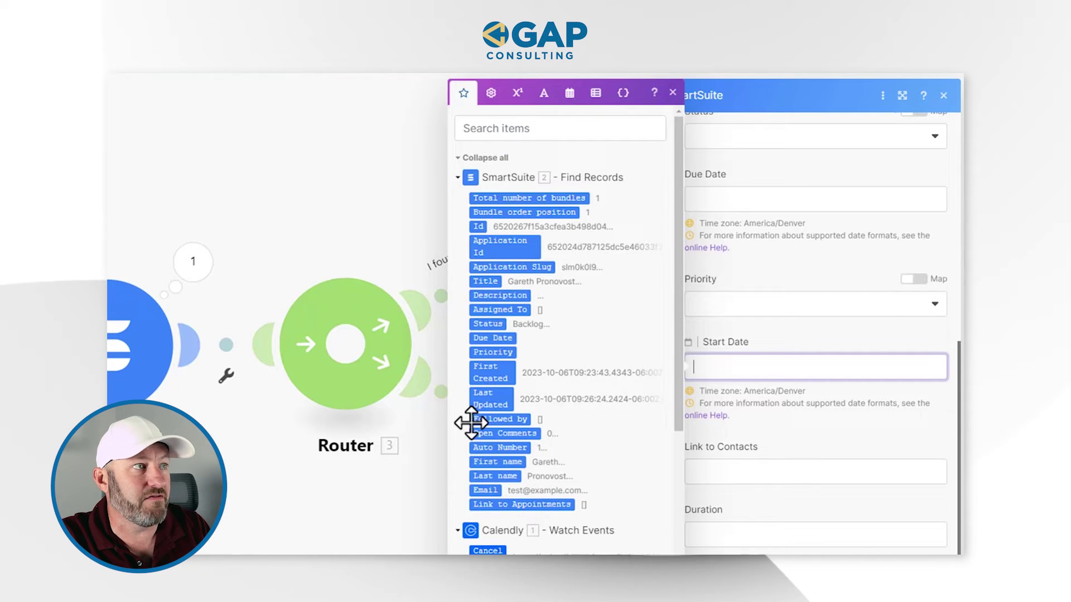
Step: Map the appointment's Start Date to Calendly's scheduled_event start_time
{"action": "scroll", "coordinate": [557, 429], "scroll_direction": "down", "scroll_amount": 5}
{"action": "scroll", "coordinate": [519, 402], "scroll_direction": "up", "scroll_amount": 2}
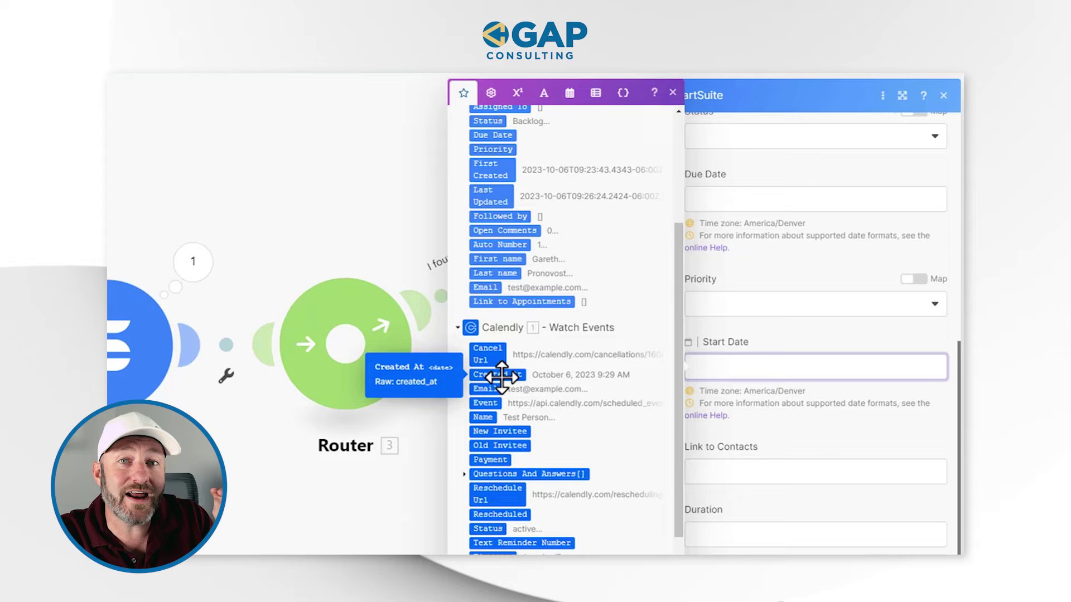
{"action": "scroll", "coordinate": [601, 423], "scroll_direction": "down", "scroll_amount": 3}
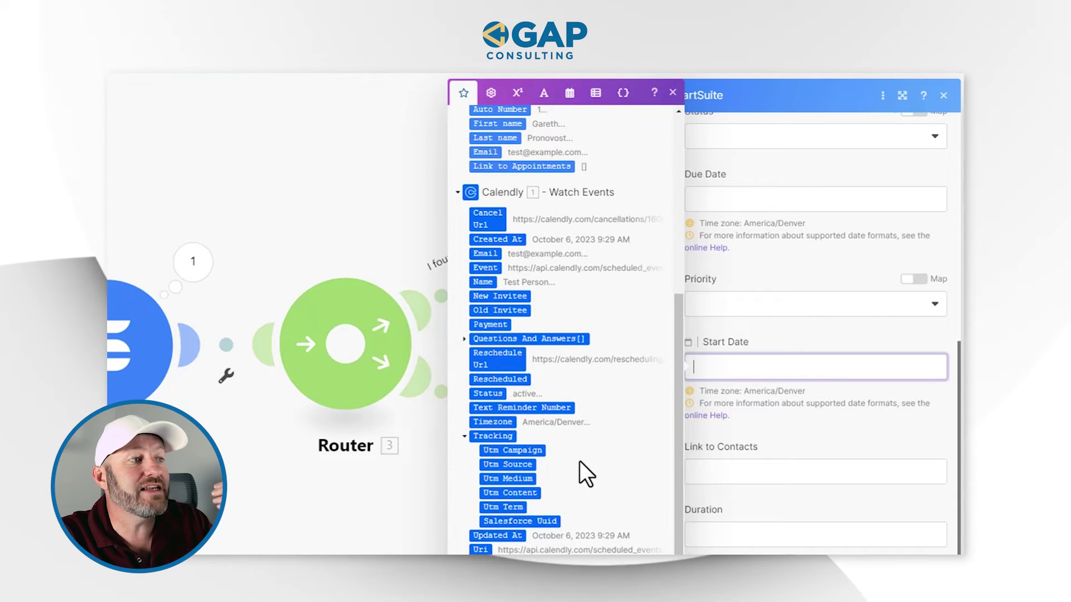
{"action": "scroll", "coordinate": [580, 461], "scroll_direction": "down", "scroll_amount": 3}
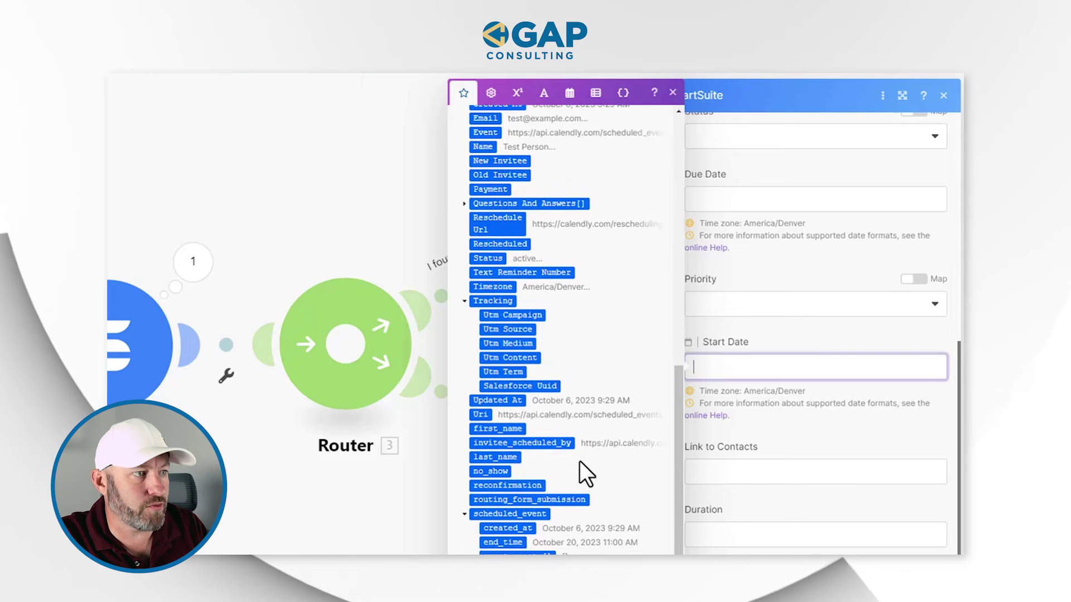
{"action": "scroll", "coordinate": [567, 474], "scroll_direction": "down", "scroll_amount": 1}
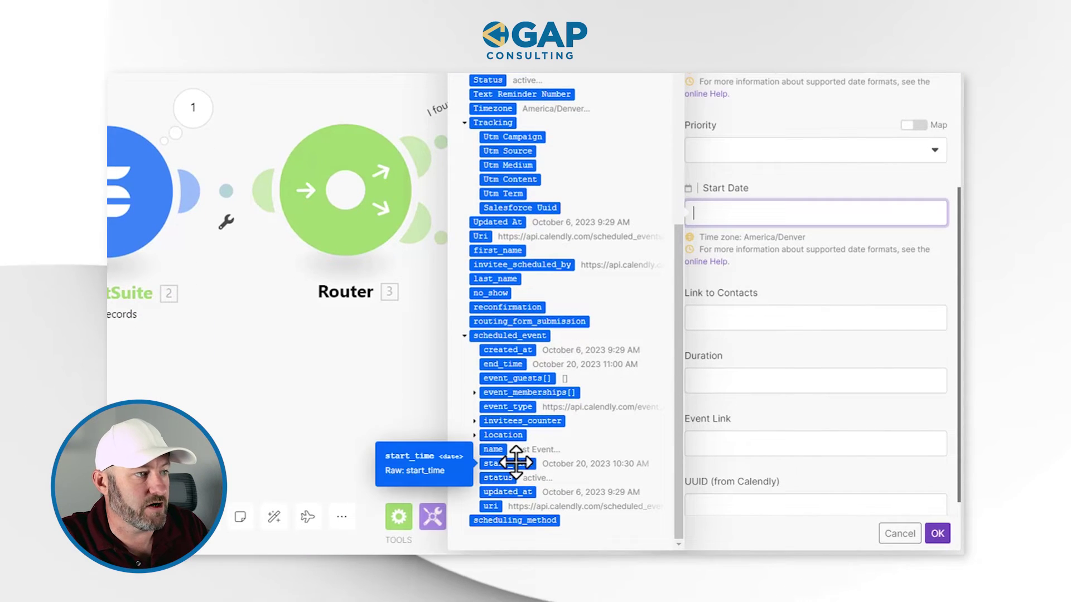
{"action": "left_click", "coordinate": [516, 462]}
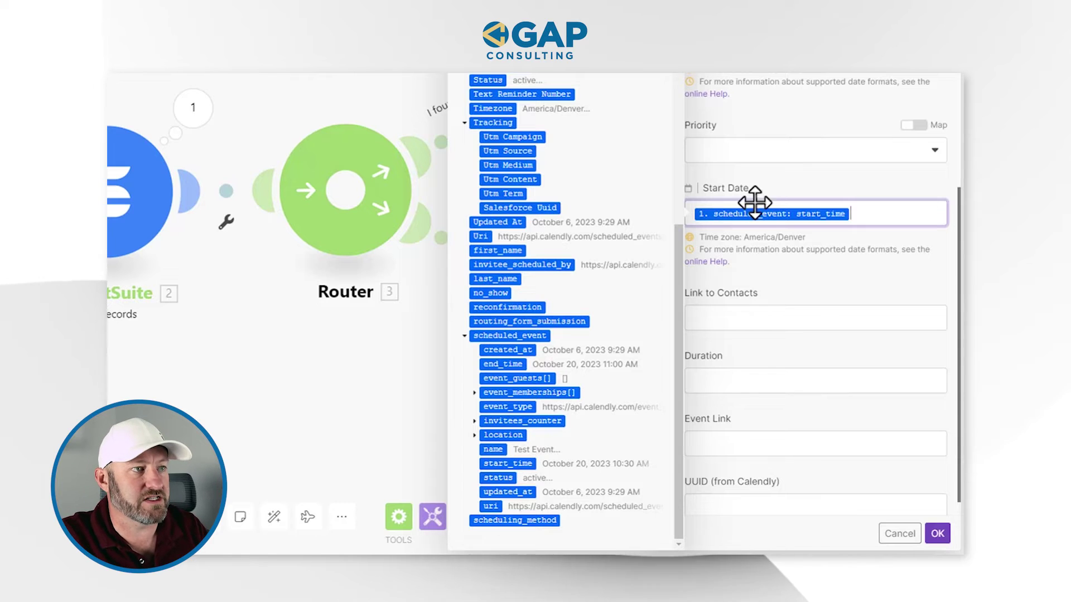
{"action": "left_click", "coordinate": [789, 283]}
Step: Map Link to Contacts to the Title returned by SmartSuite Find Records
{"action": "left_click", "coordinate": [746, 324]}
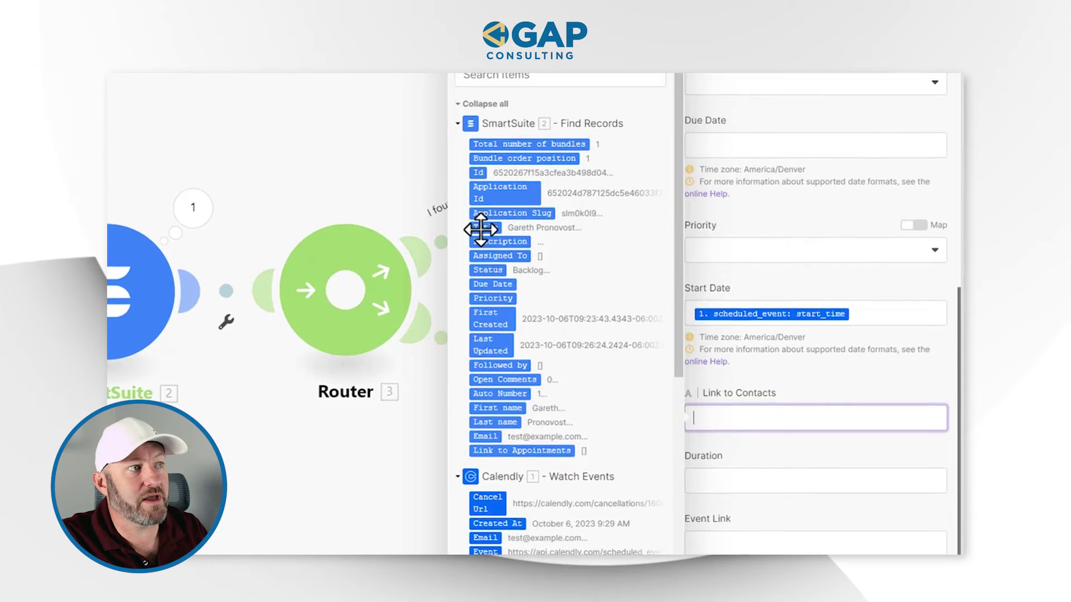
{"action": "left_click", "coordinate": [483, 127]}
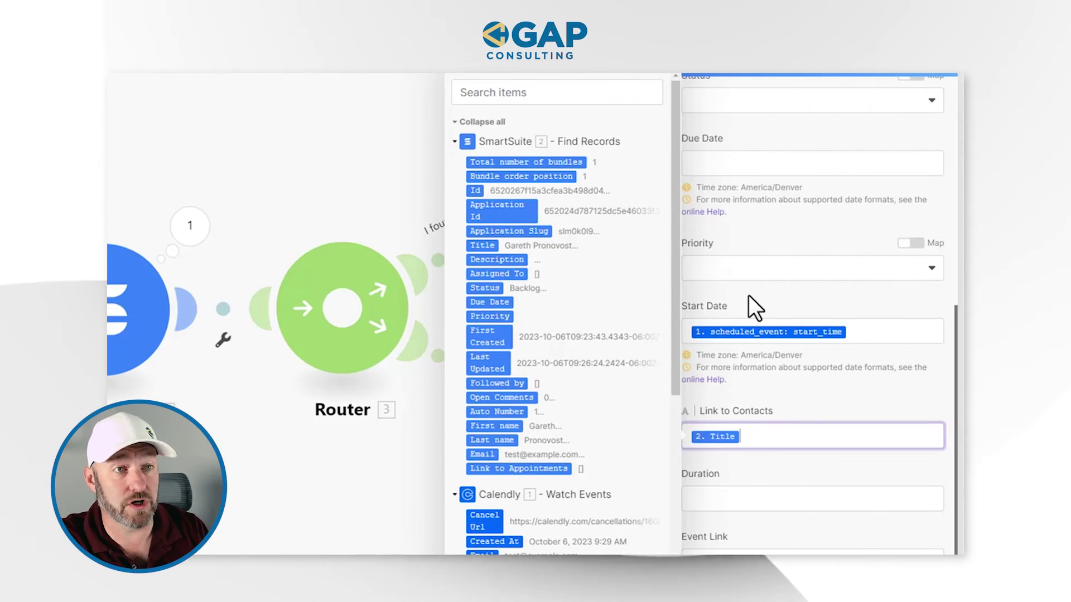
{"action": "left_click", "coordinate": [769, 499]}
Step: Search the Calendly data items for '30', then 'zoom' to find the Event Link's join_url
{"action": "scroll", "coordinate": [584, 474], "scroll_direction": "down", "scroll_amount": 6}
{"action": "scroll", "coordinate": [580, 428], "scroll_direction": "down", "scroll_amount": 3}
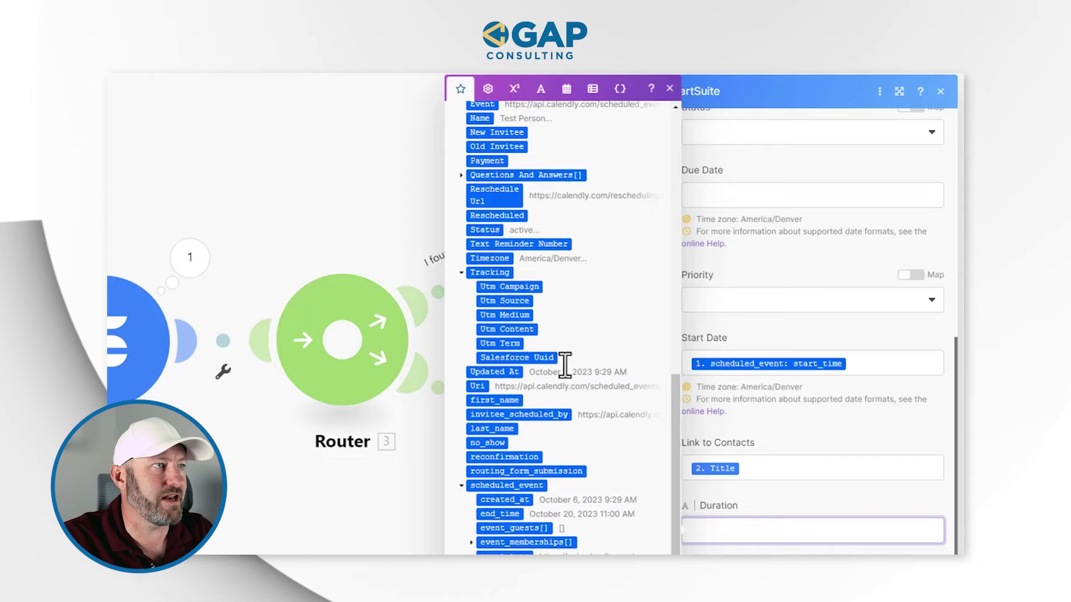
{"action": "scroll", "coordinate": [577, 393], "scroll_direction": "up", "scroll_amount": 7}
{"action": "scroll", "coordinate": [578, 390], "scroll_direction": "up", "scroll_amount": 2}
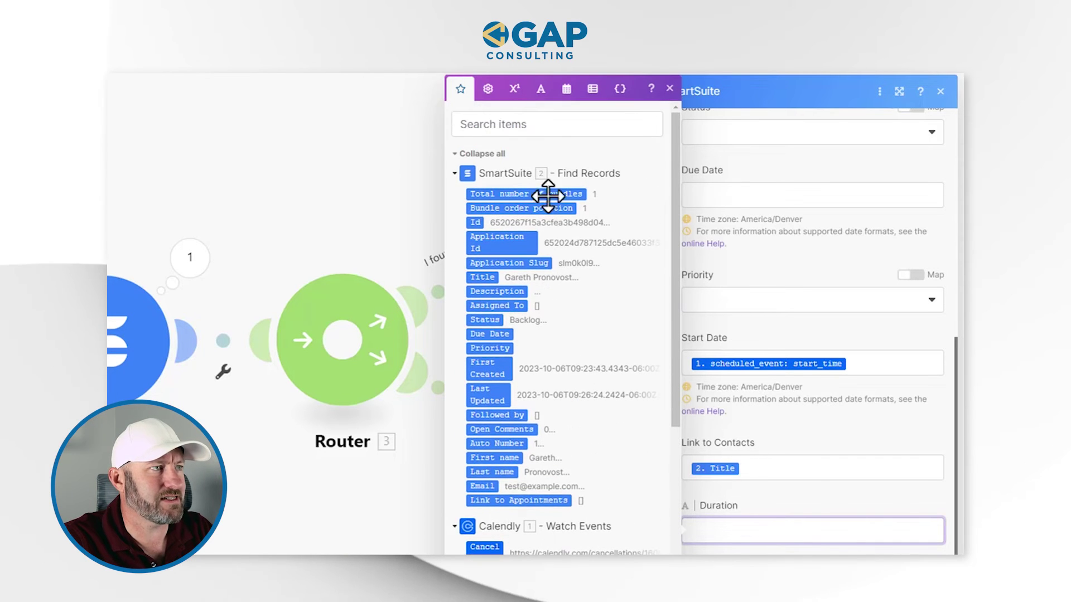
{"action": "left_click", "coordinate": [532, 125]}
{"action": "type", "text": "30"}
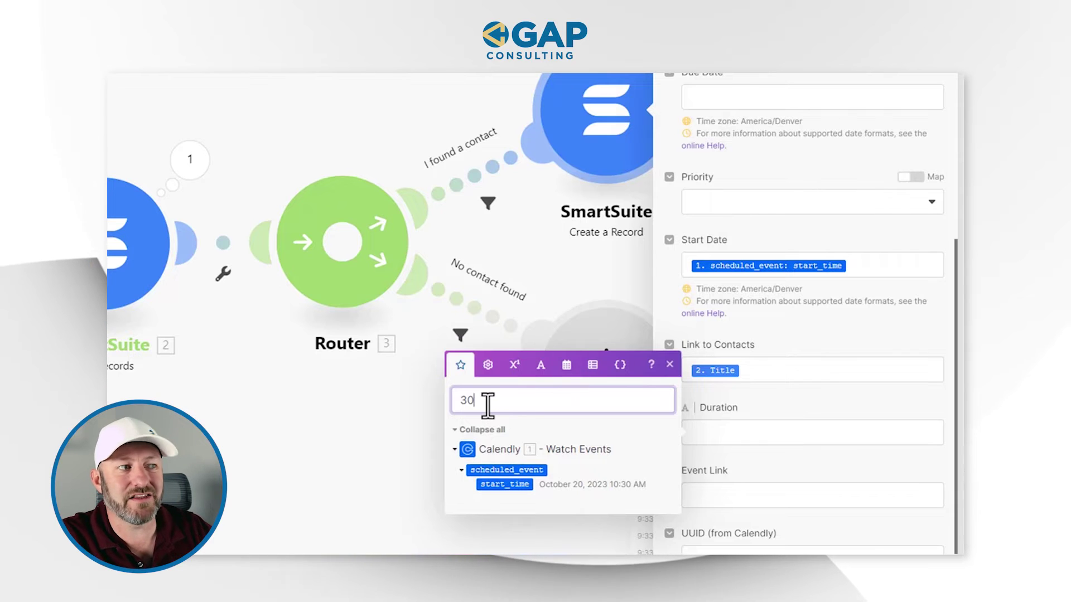
{"action": "key", "text": "BackSpace"}
{"action": "key", "text": "BackSpace"}
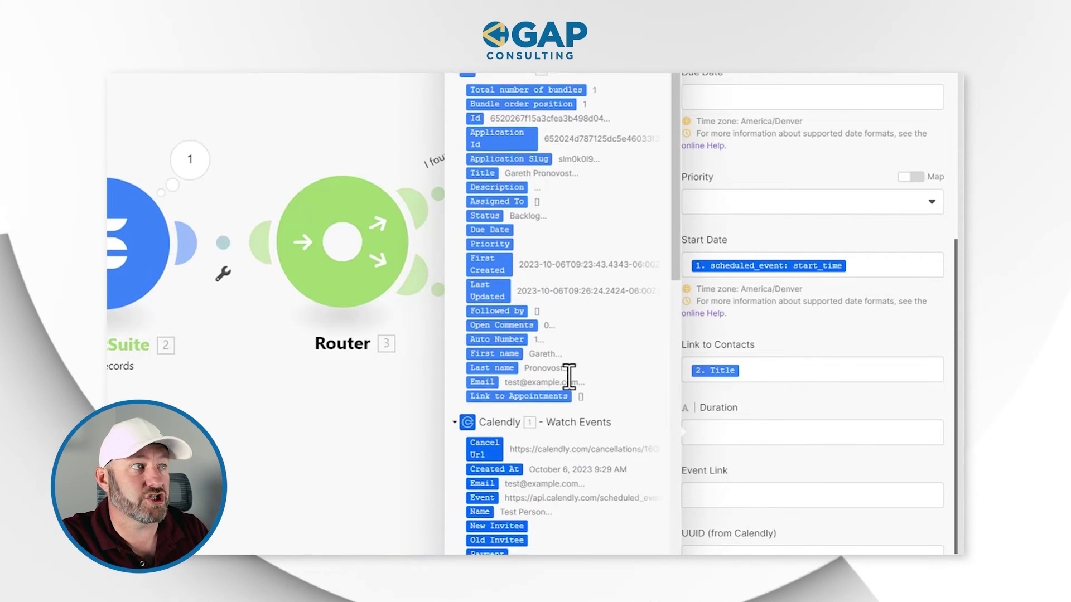
{"action": "scroll", "coordinate": [567, 374], "scroll_direction": "down", "scroll_amount": 10}
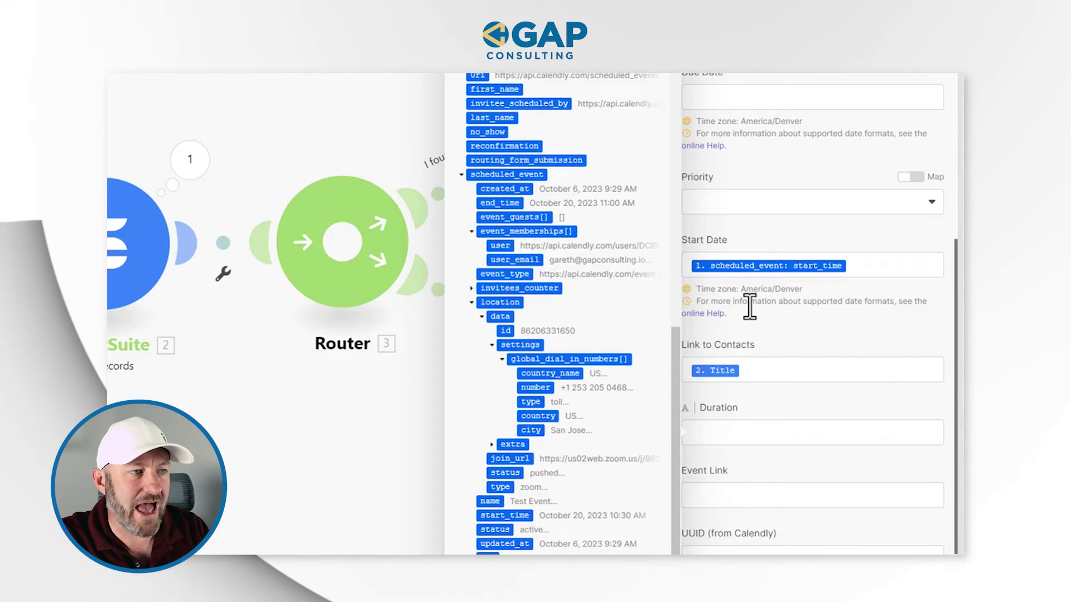
{"action": "left_click", "coordinate": [753, 486]}
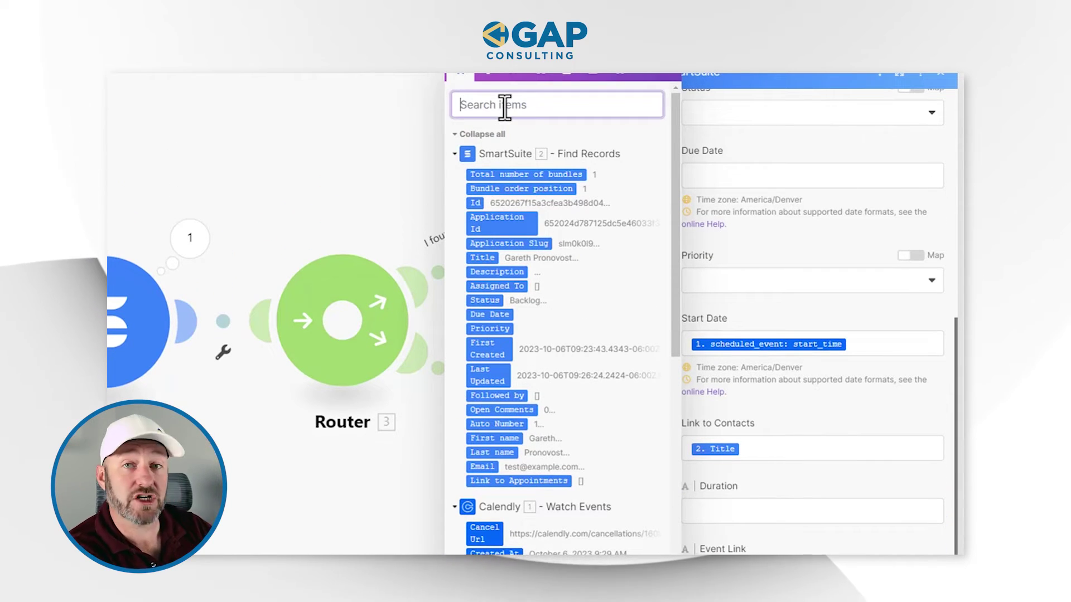
{"action": "type", "text": "zoom"}
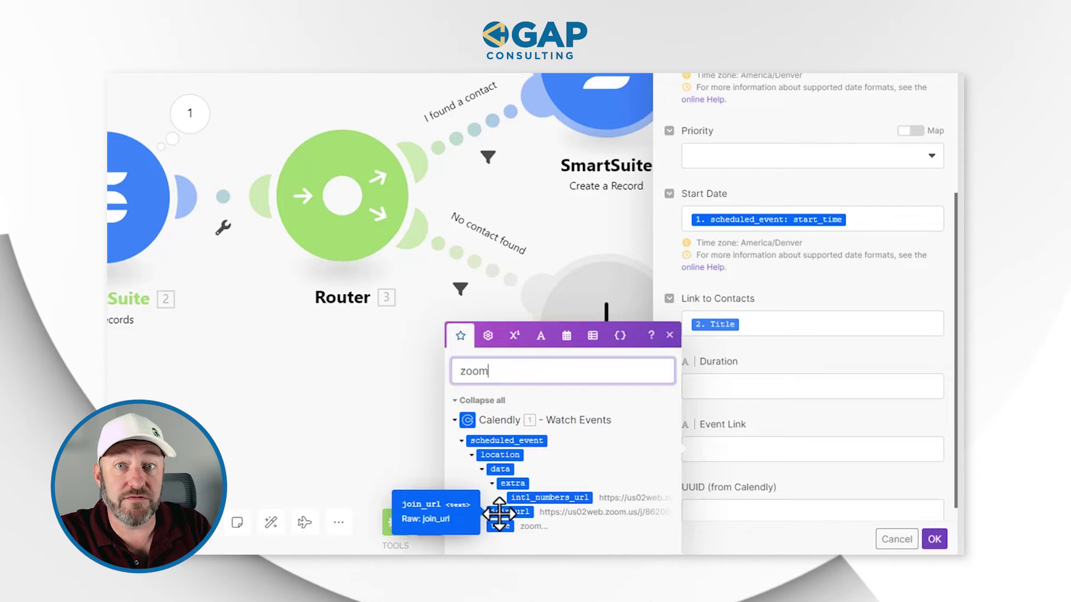
Step: Map the Calendly scheduled_event location join_url into the Event Link field
{"action": "left_click", "coordinate": [499, 513]}
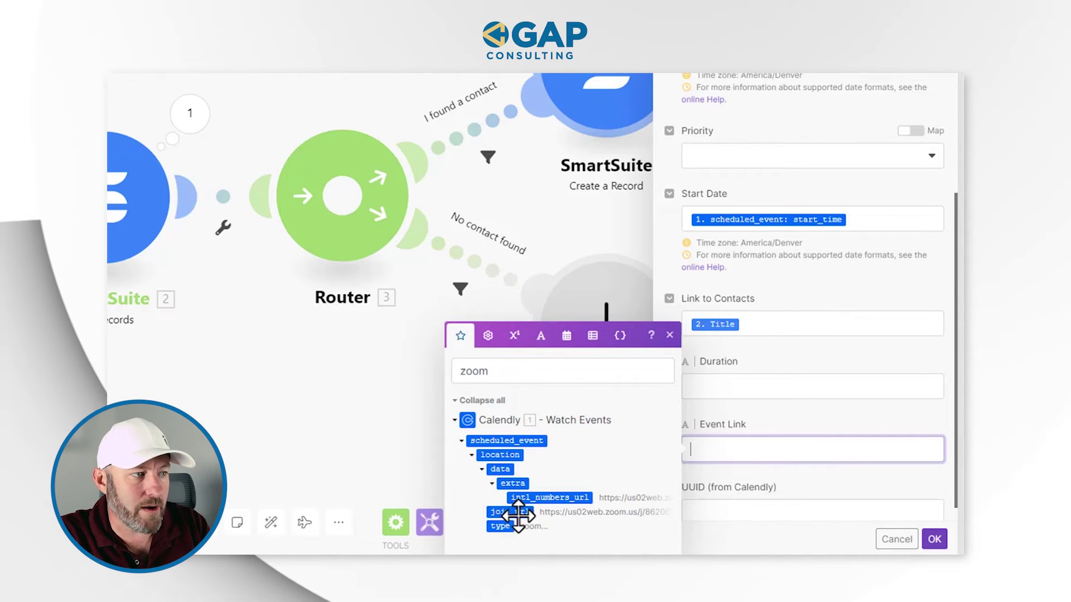
{"action": "left_click", "coordinate": [518, 514]}
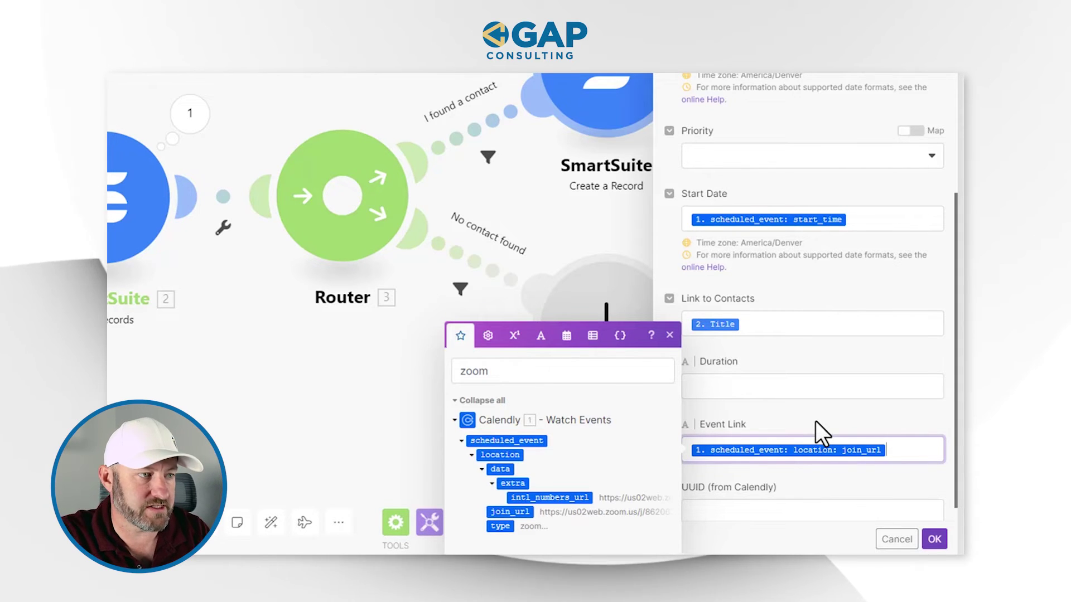
{"action": "scroll", "coordinate": [815, 420], "scroll_direction": "down", "scroll_amount": 1}
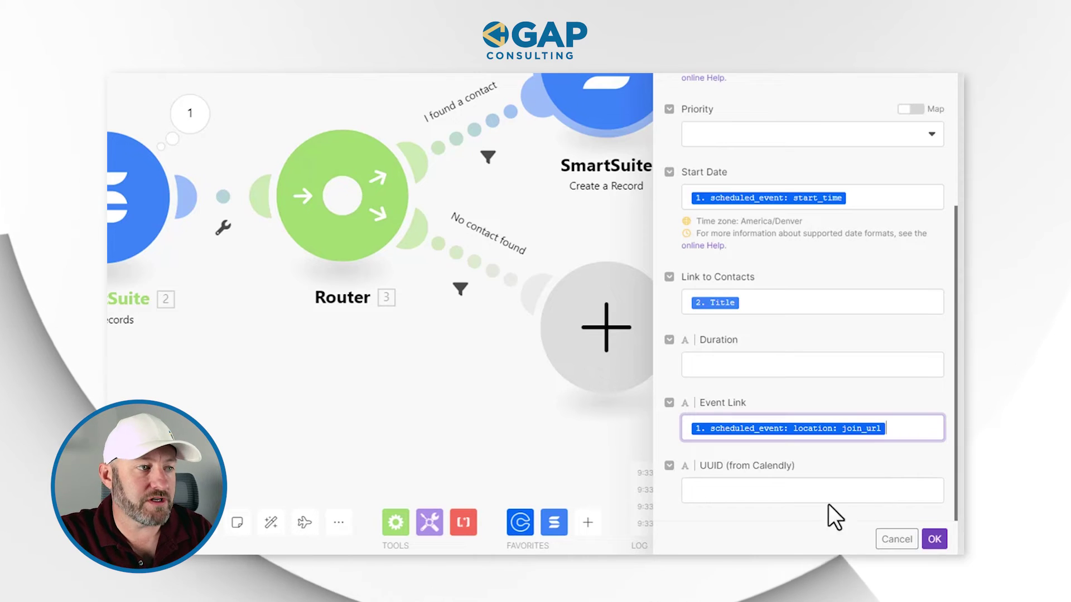
Step: Start mapping the UUID (from Calendly) field and browse the Calendly output fields
{"action": "left_click", "coordinate": [815, 497]}
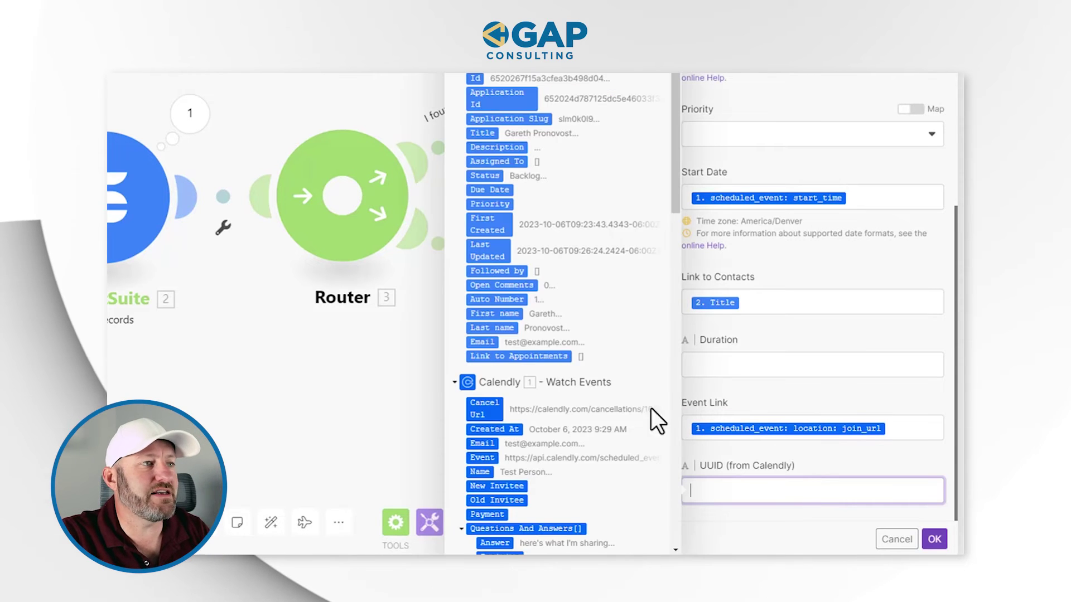
{"action": "left_click_drag", "start_coordinate": [674, 200], "coordinate": [680, 372]}
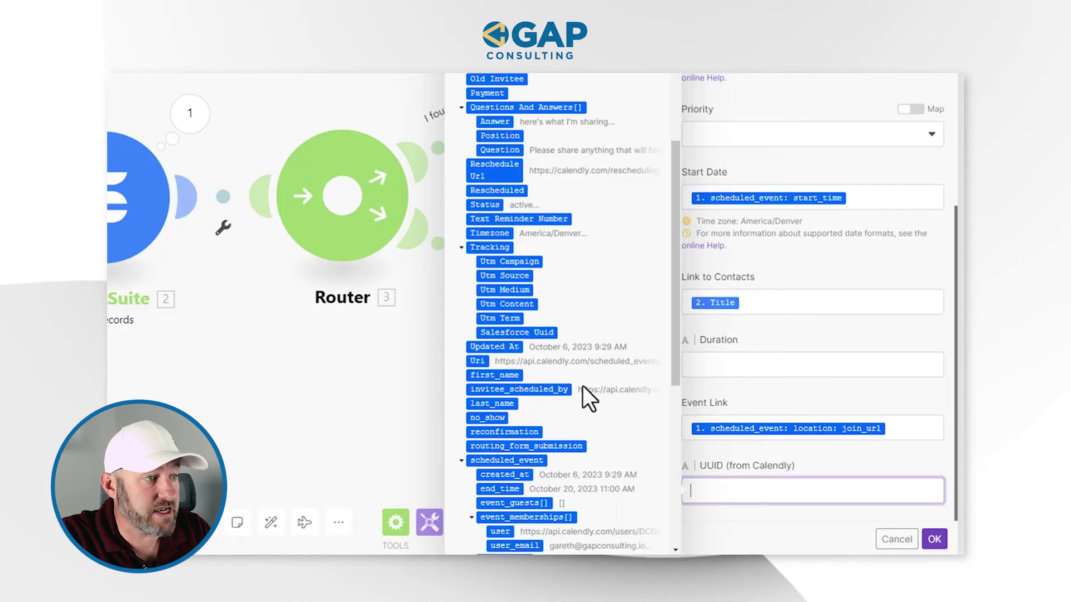
{"action": "scroll", "coordinate": [579, 394], "scroll_direction": "down", "scroll_amount": 2}
{"action": "scroll", "coordinate": [578, 395], "scroll_direction": "down", "scroll_amount": 2}
{"action": "scroll", "coordinate": [577, 396], "scroll_direction": "down", "scroll_amount": 5}
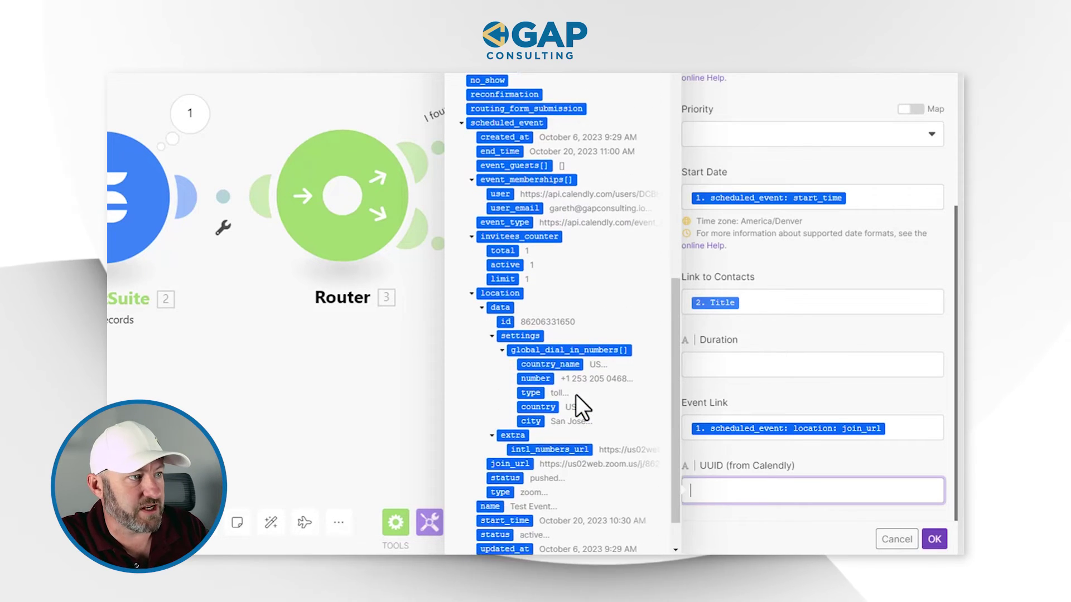
{"action": "scroll", "coordinate": [561, 356], "scroll_direction": "down", "scroll_amount": 2}
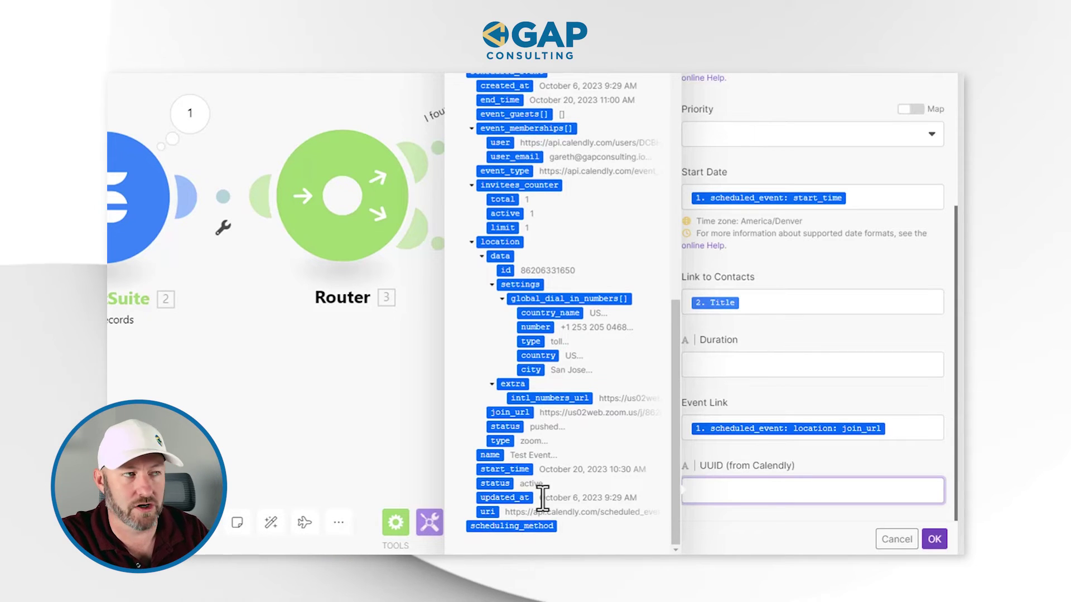
{"action": "scroll", "coordinate": [540, 474], "scroll_direction": "up", "scroll_amount": 7}
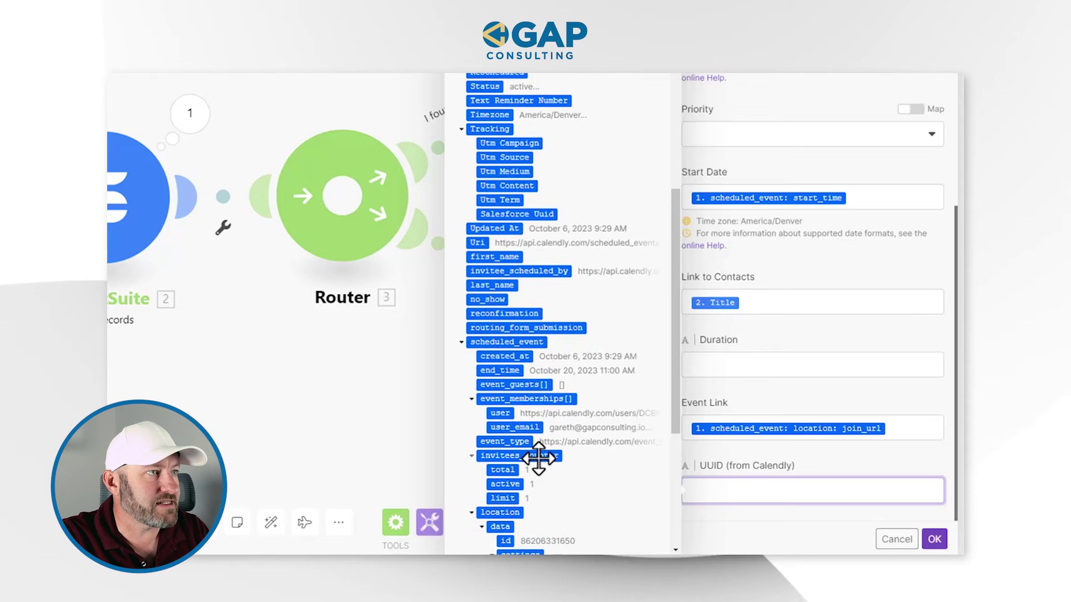
{"action": "scroll", "coordinate": [538, 458], "scroll_direction": "up", "scroll_amount": 5}
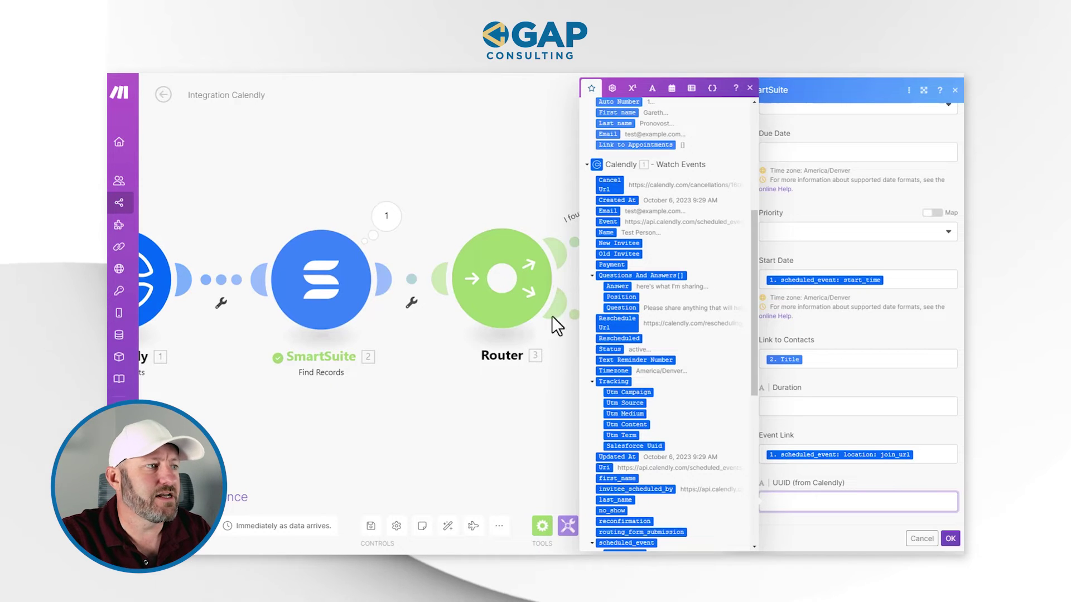
Step: Close the record settings and add a trial Calendly Get an Event module below the Router
{"action": "left_click", "coordinate": [530, 417]}
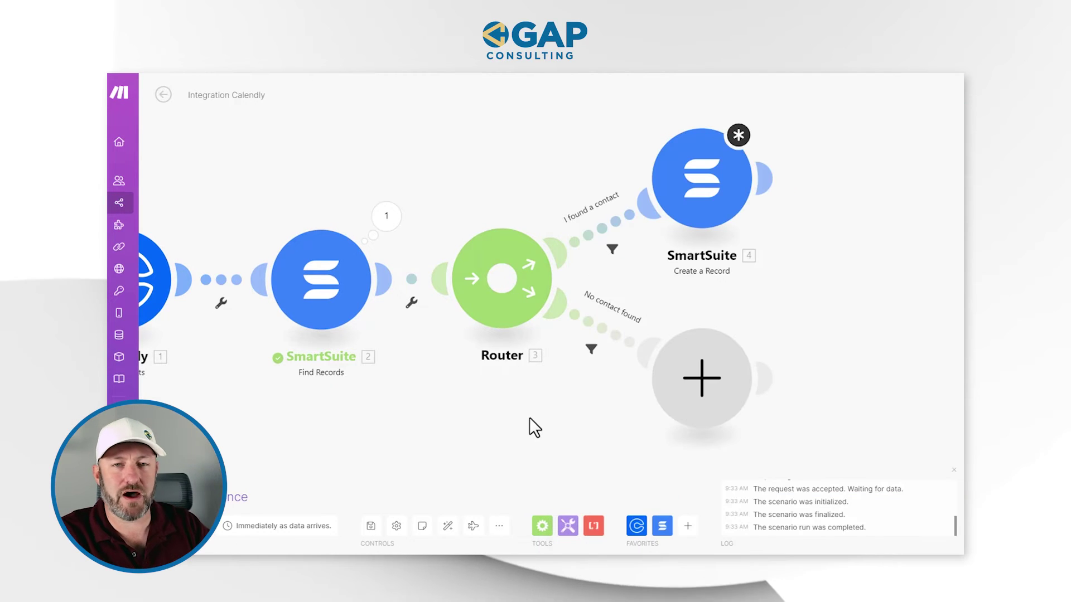
{"action": "right_click", "coordinate": [467, 436]}
{"action": "left_click", "coordinate": [463, 436]}
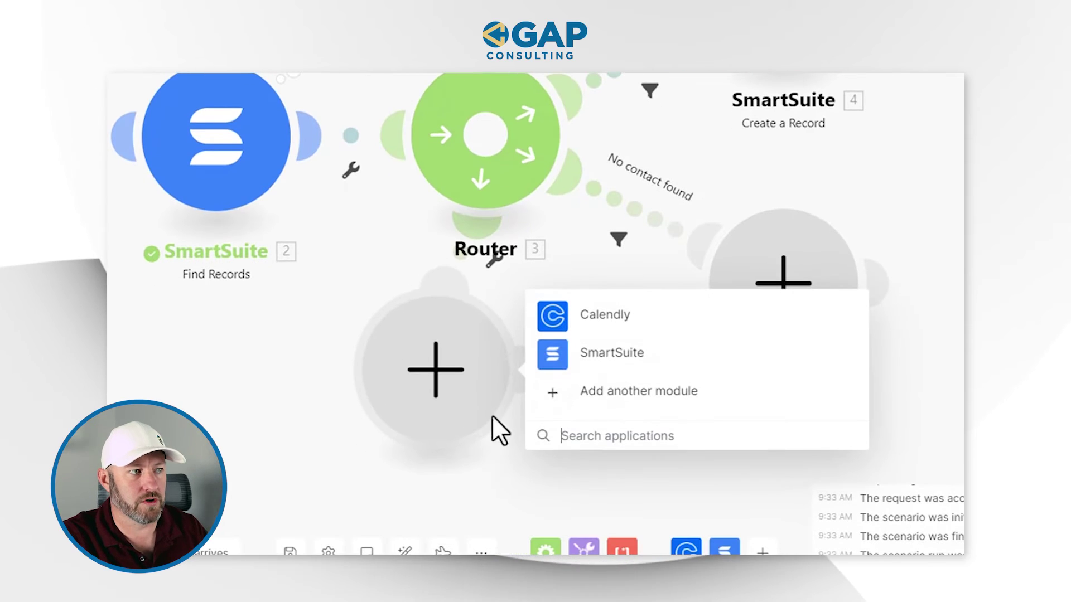
{"action": "left_click", "coordinate": [538, 326]}
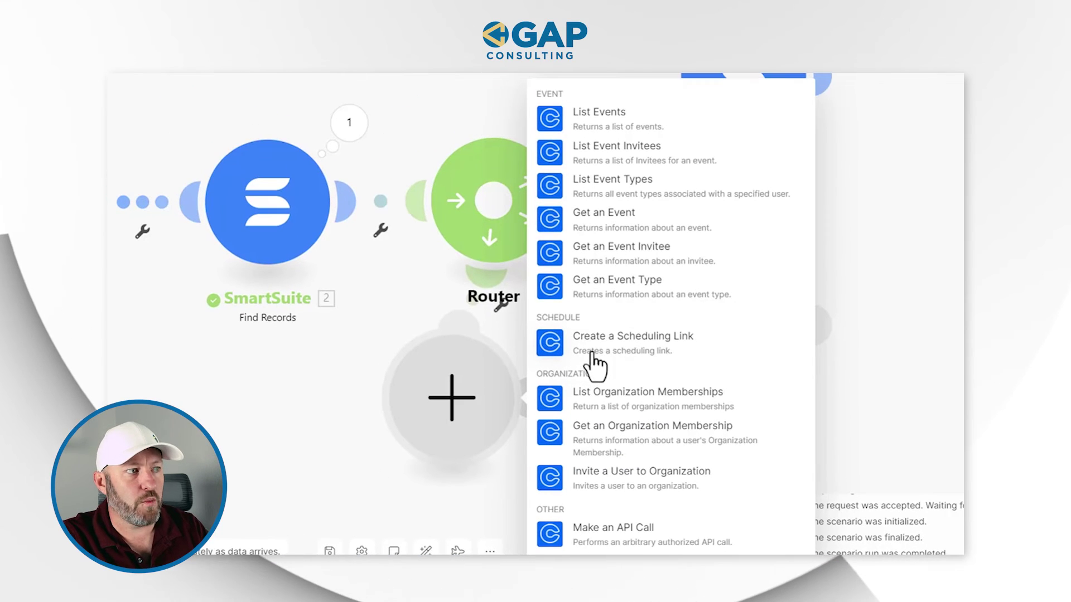
{"action": "left_click", "coordinate": [621, 223]}
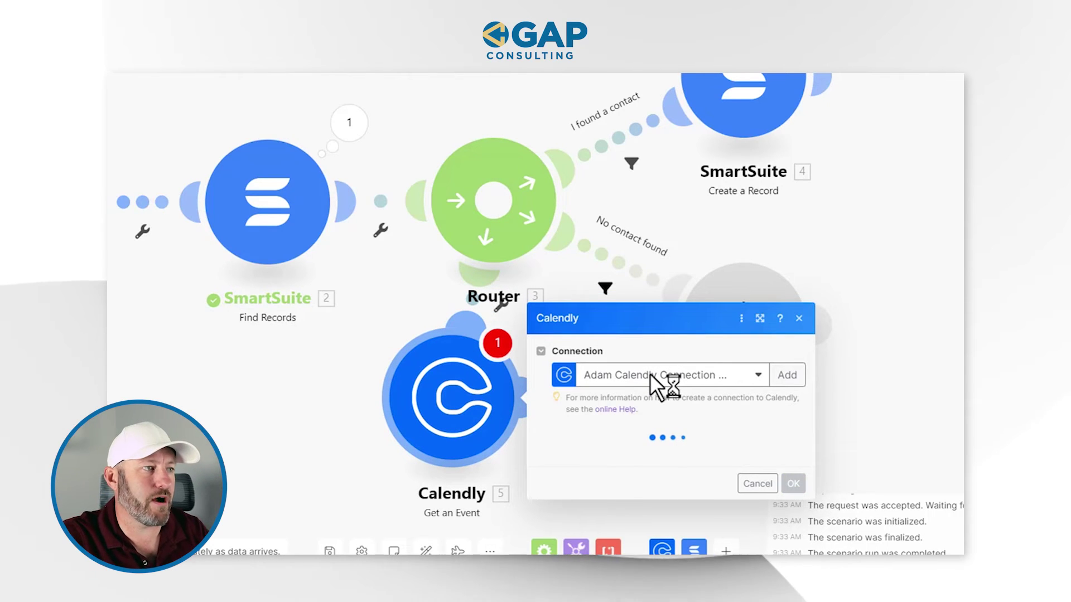
Step: Search the Event field's mapping data for 'uri', then delete the trial Calendly module
{"action": "left_click", "coordinate": [617, 437]}
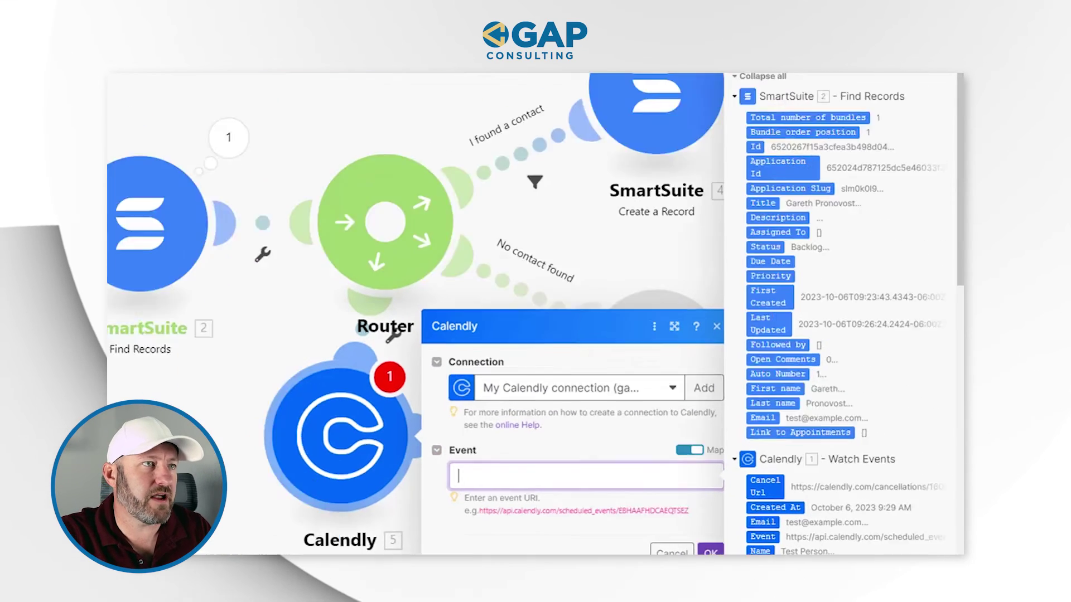
{"action": "left_click", "coordinate": [861, 125]}
{"action": "type", "text": "uri"}
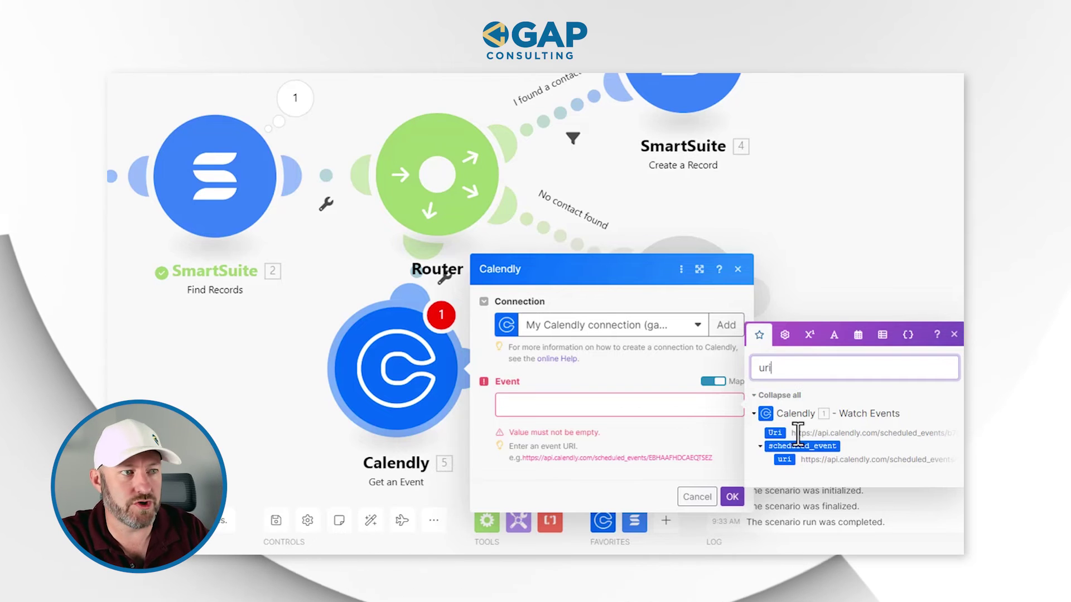
{"action": "left_click", "coordinate": [954, 335]}
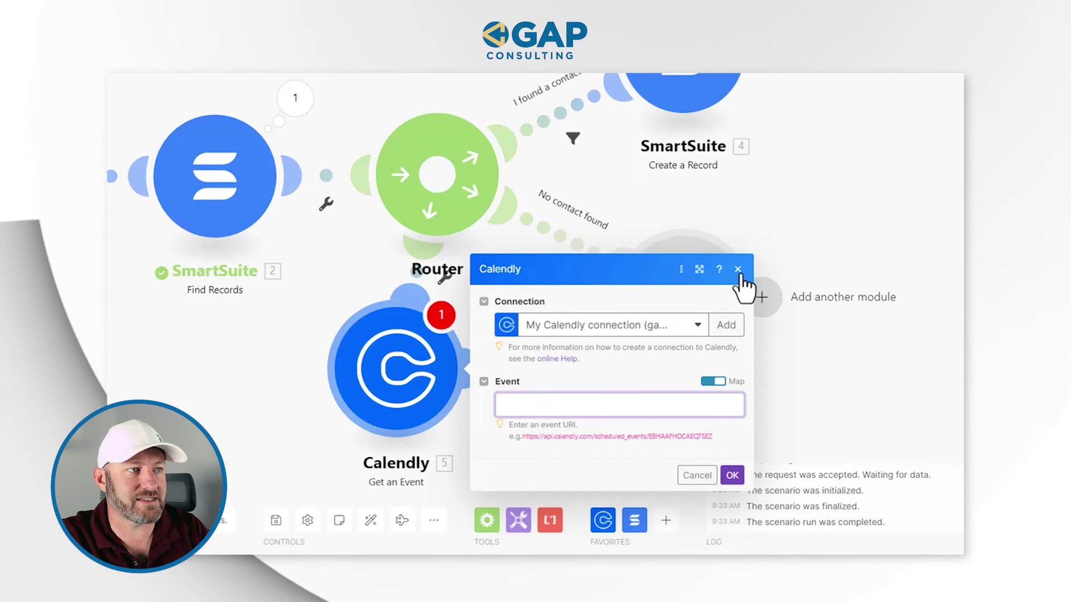
{"action": "left_click", "coordinate": [737, 269]}
{"action": "right_click", "coordinate": [412, 385]}
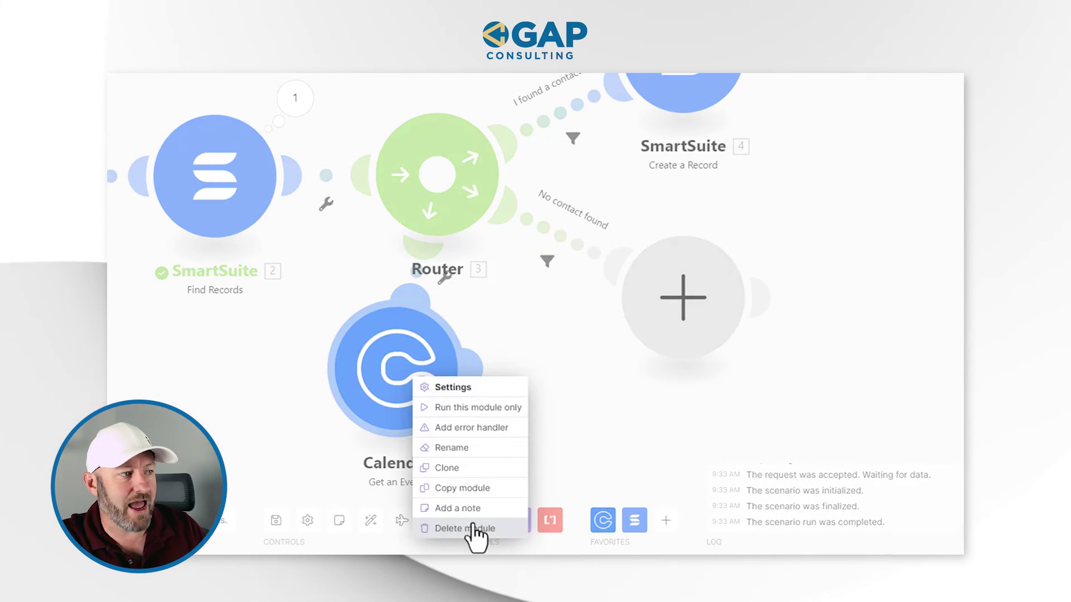
{"action": "left_click", "coordinate": [471, 527]}
Step: Map UUID (from Calendly) to the trigger's Uri in Create a Record and save with OK
{"action": "left_click", "coordinate": [676, 89]}
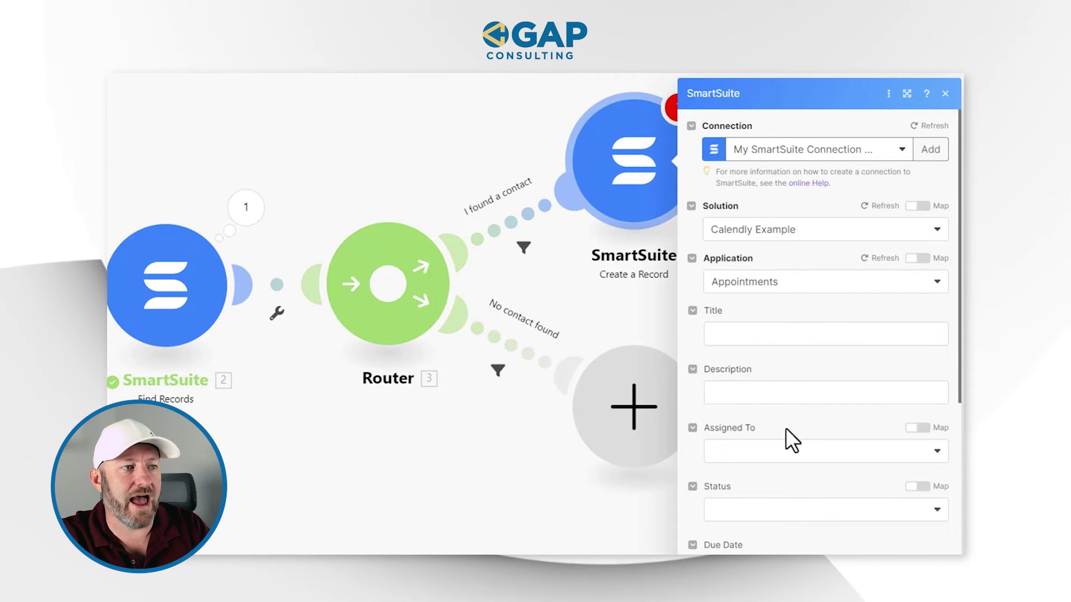
{"action": "scroll", "coordinate": [773, 378], "scroll_direction": "down", "scroll_amount": 8}
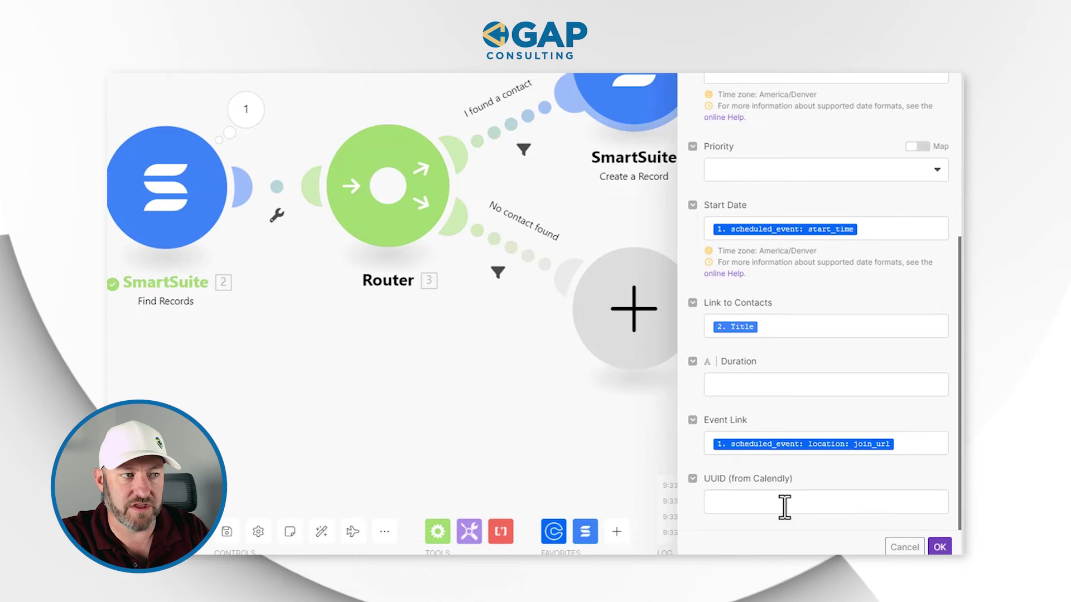
{"action": "left_click", "coordinate": [784, 507]}
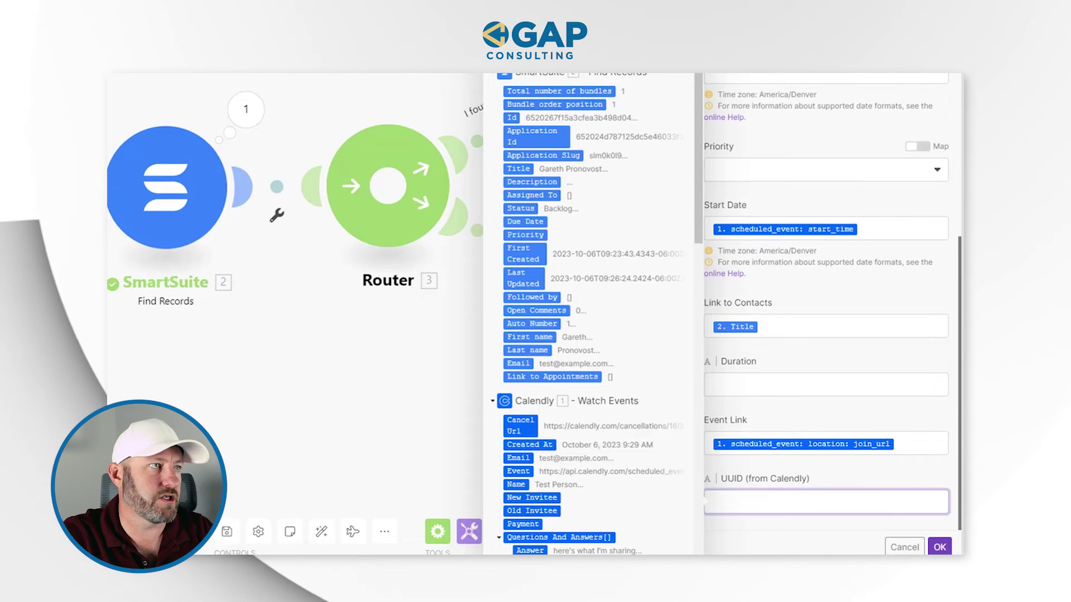
{"action": "type", "text": "uri"}
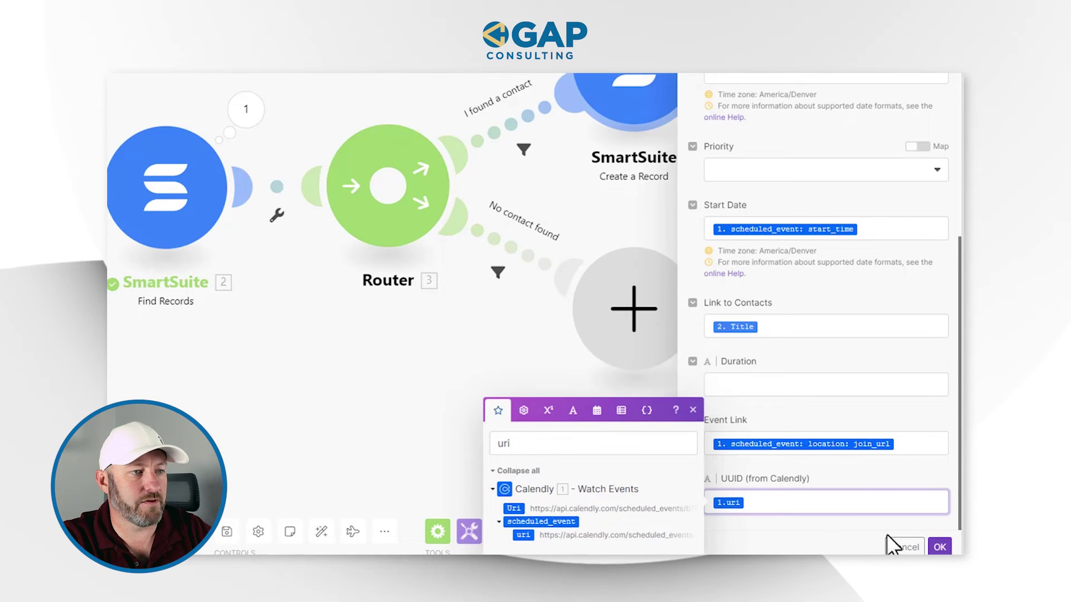
{"action": "left_click", "coordinate": [940, 547]}
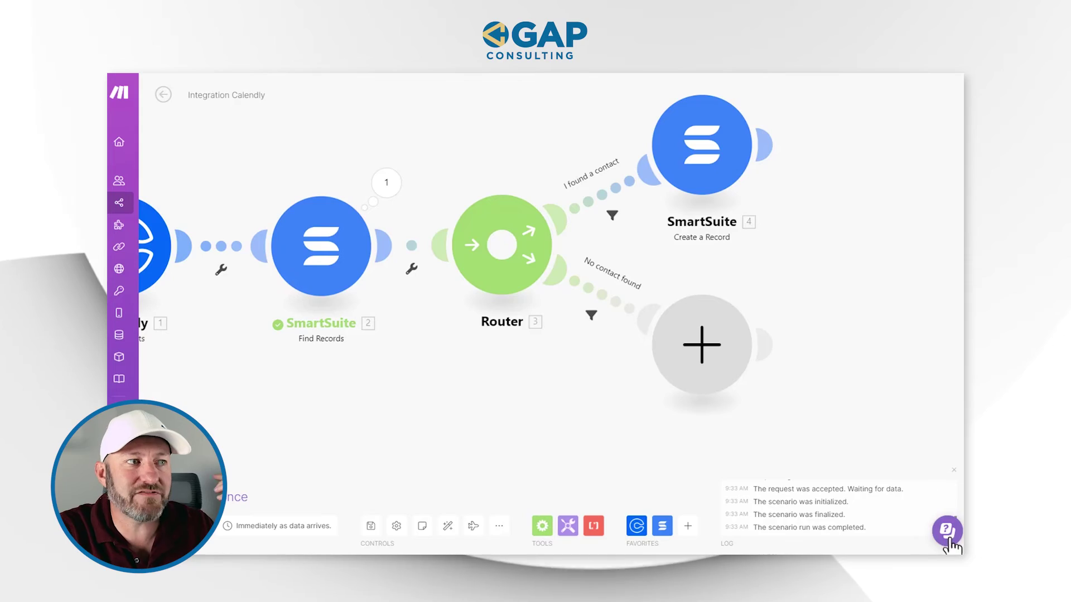
Step: Add a SmartSuite Create a Record module on No contact found, targeting Calendly Example's Contacts application
{"action": "left_click", "coordinate": [703, 345]}
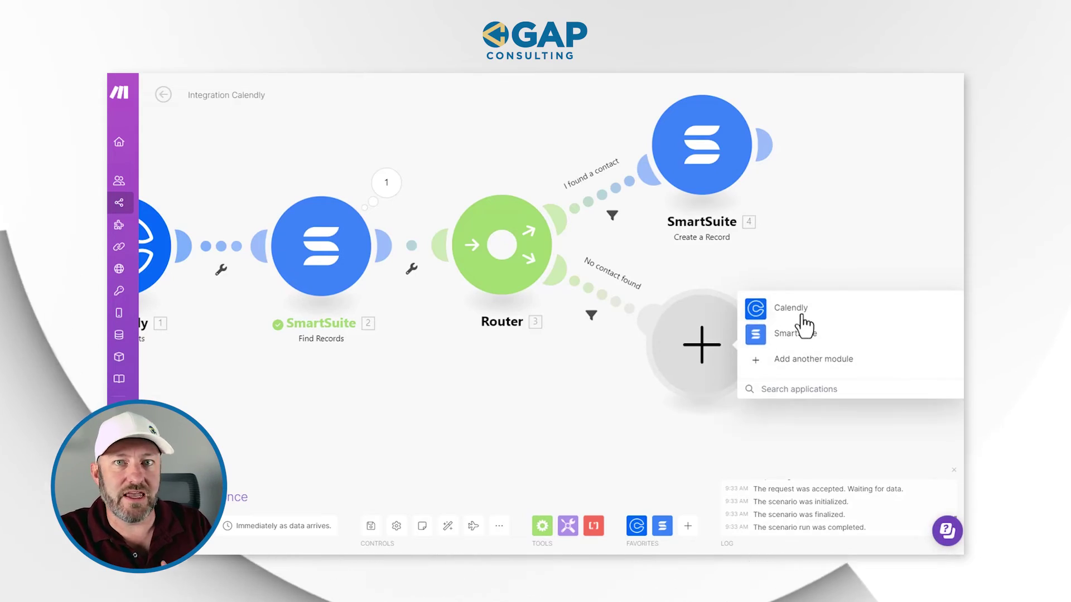
{"action": "left_click", "coordinate": [797, 333]}
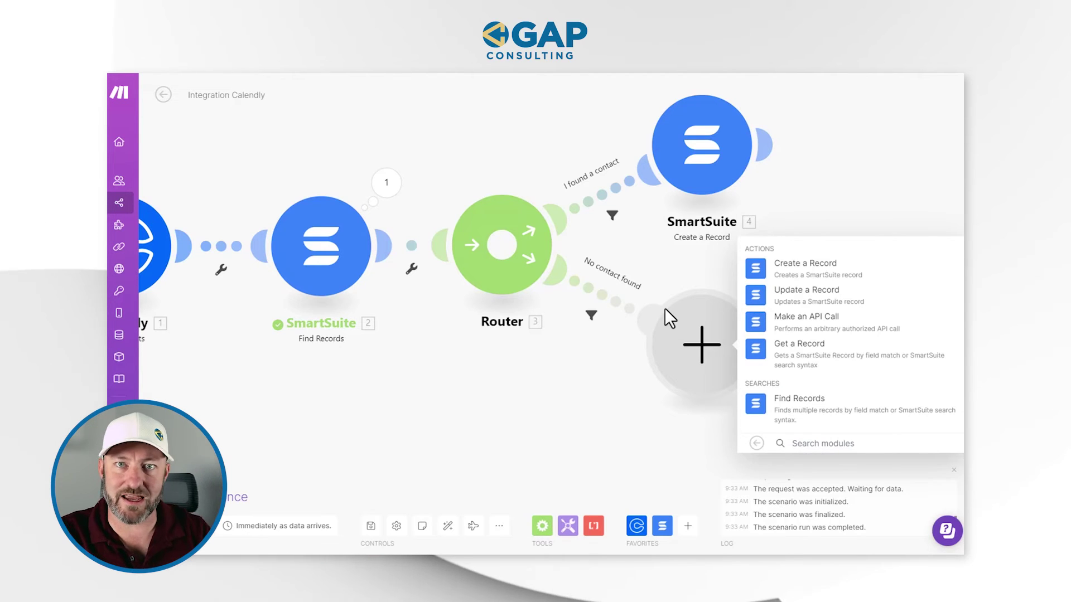
{"action": "left_click", "coordinate": [816, 273]}
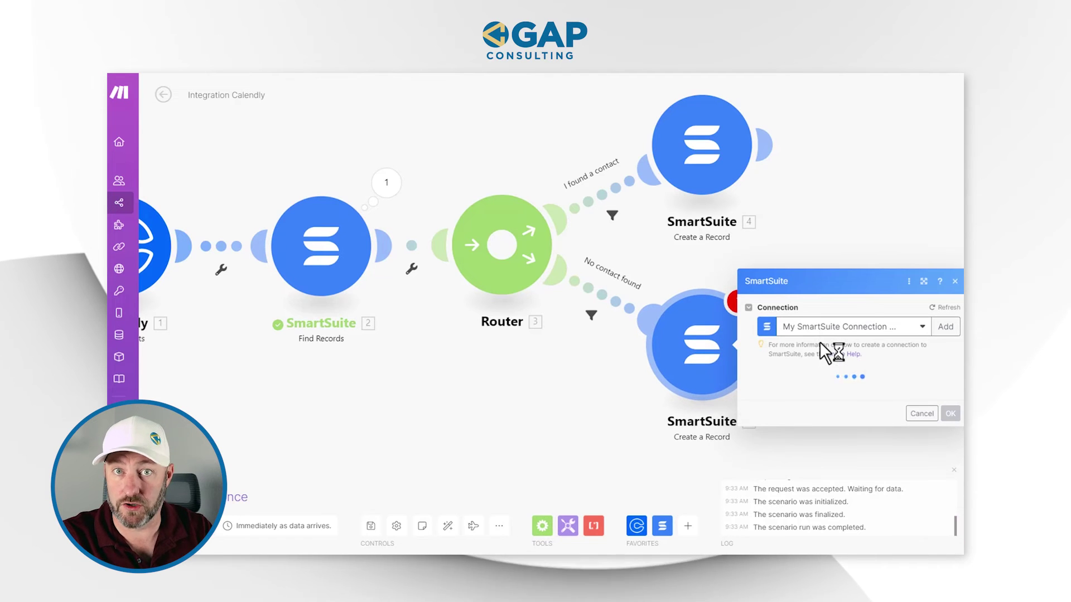
{"action": "left_click", "coordinate": [831, 386]}
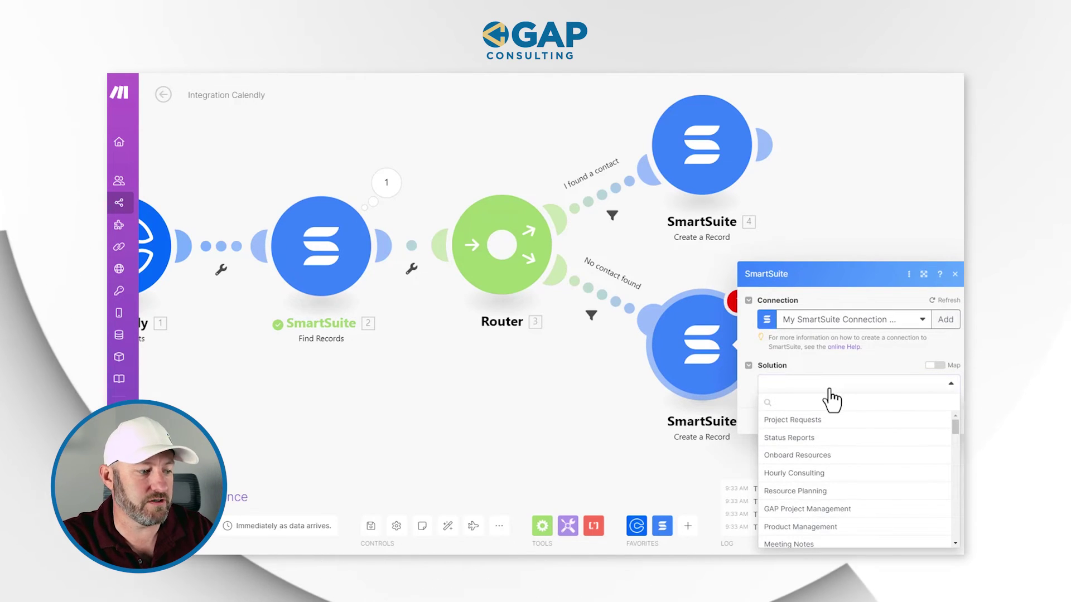
{"action": "type", "text": "cal"}
{"action": "left_click", "coordinate": [830, 420]}
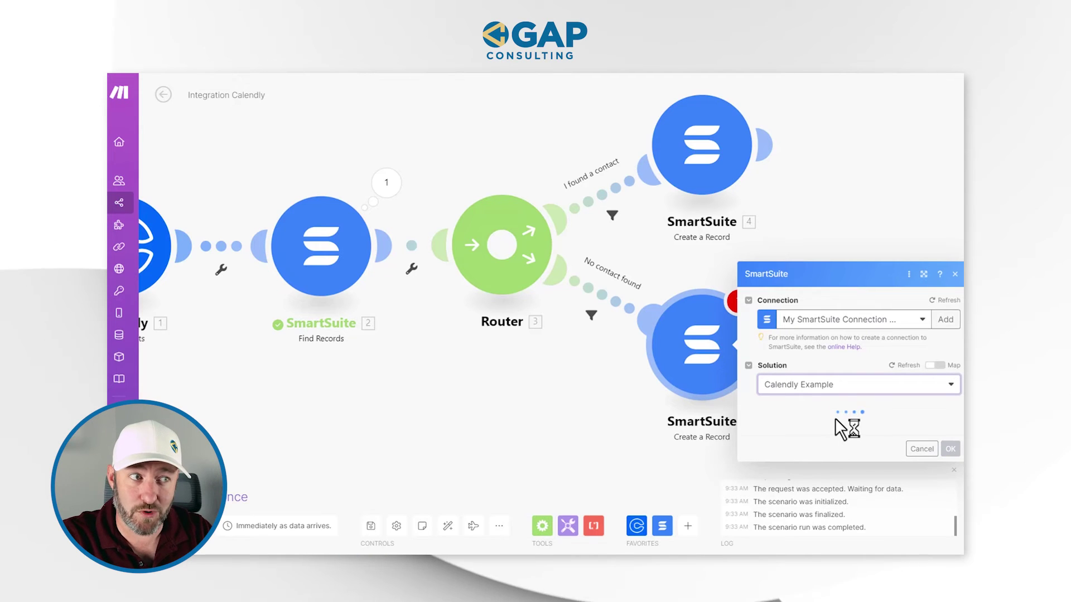
{"action": "left_click", "coordinate": [811, 416]}
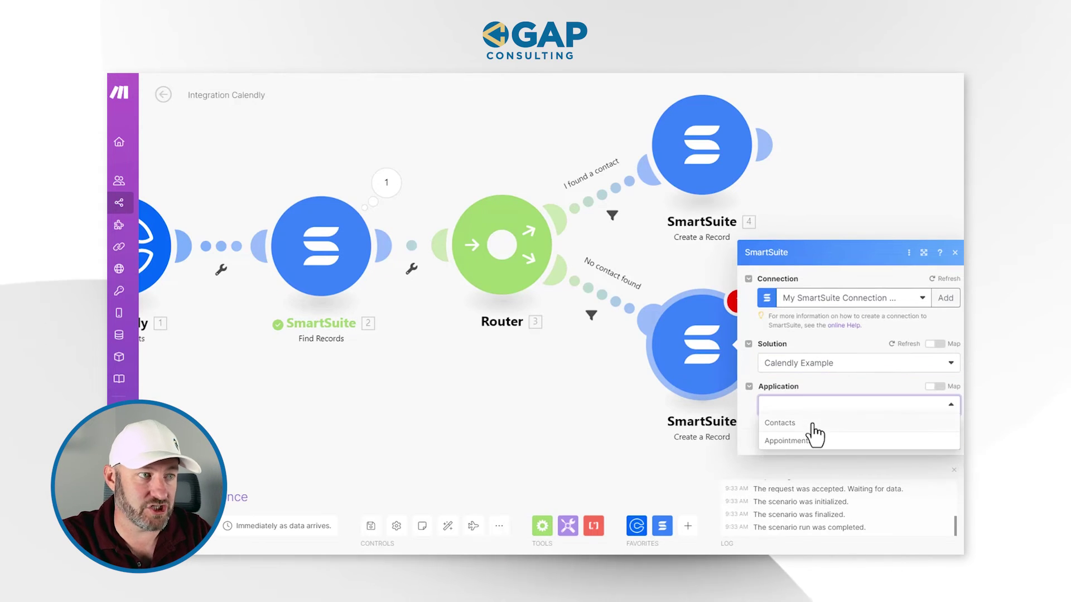
{"action": "left_click", "coordinate": [813, 425]}
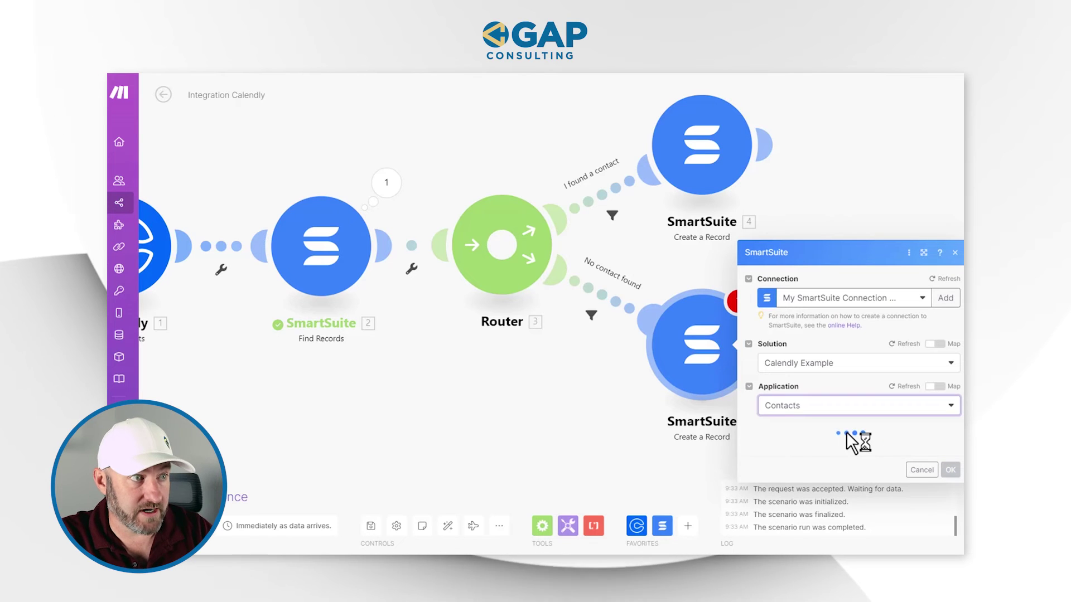
{"action": "scroll", "coordinate": [845, 431], "scroll_direction": "down", "scroll_amount": 5}
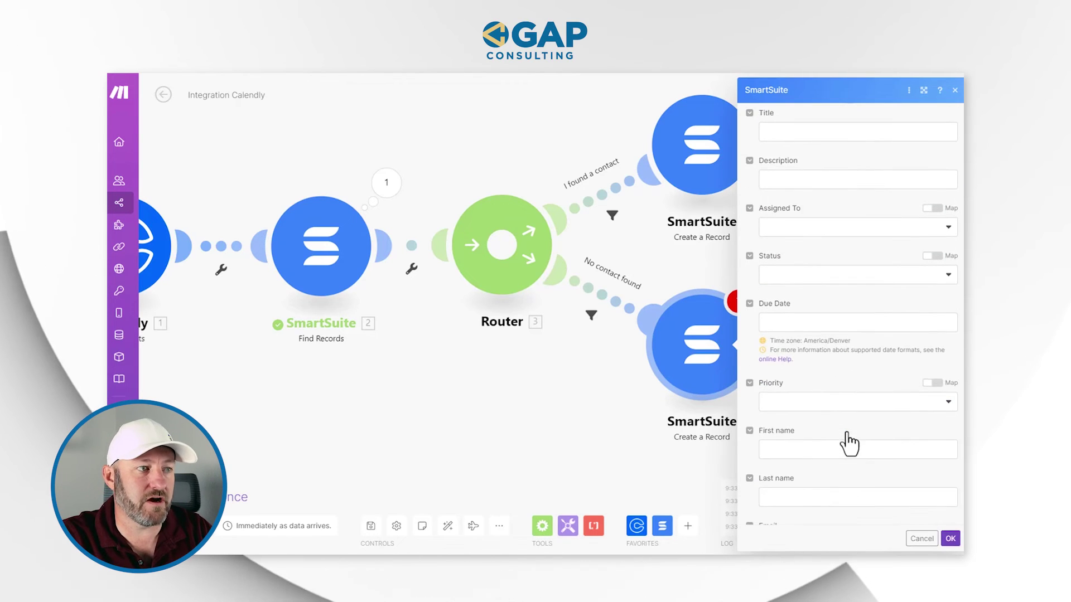
Step: Map Calendly's Name into First name after searching the data items for 'test'
{"action": "left_click", "coordinate": [798, 359]}
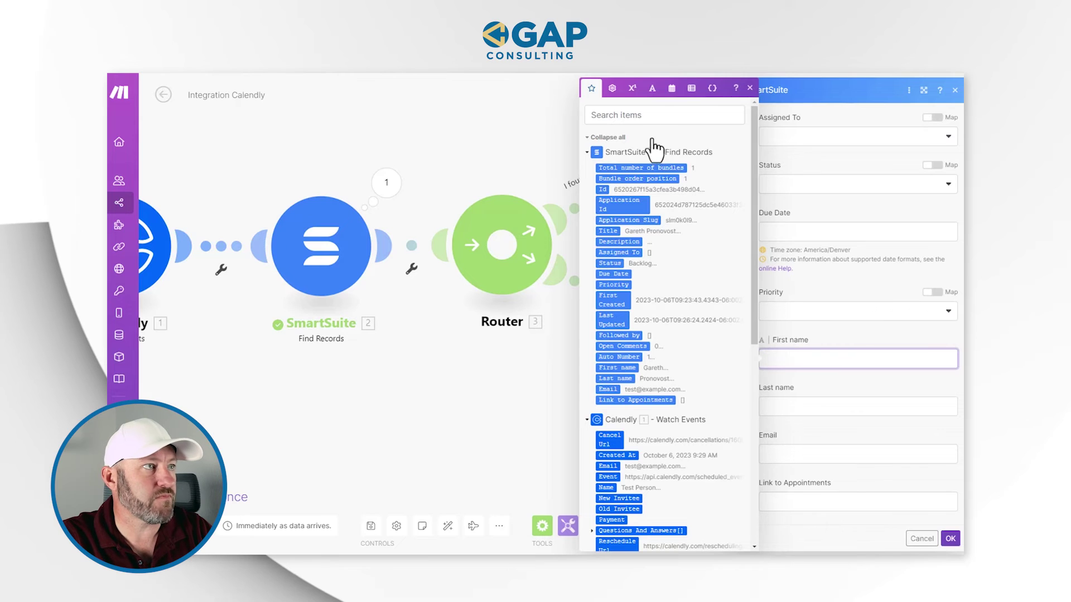
{"action": "scroll", "coordinate": [664, 419], "scroll_direction": "down", "scroll_amount": 4}
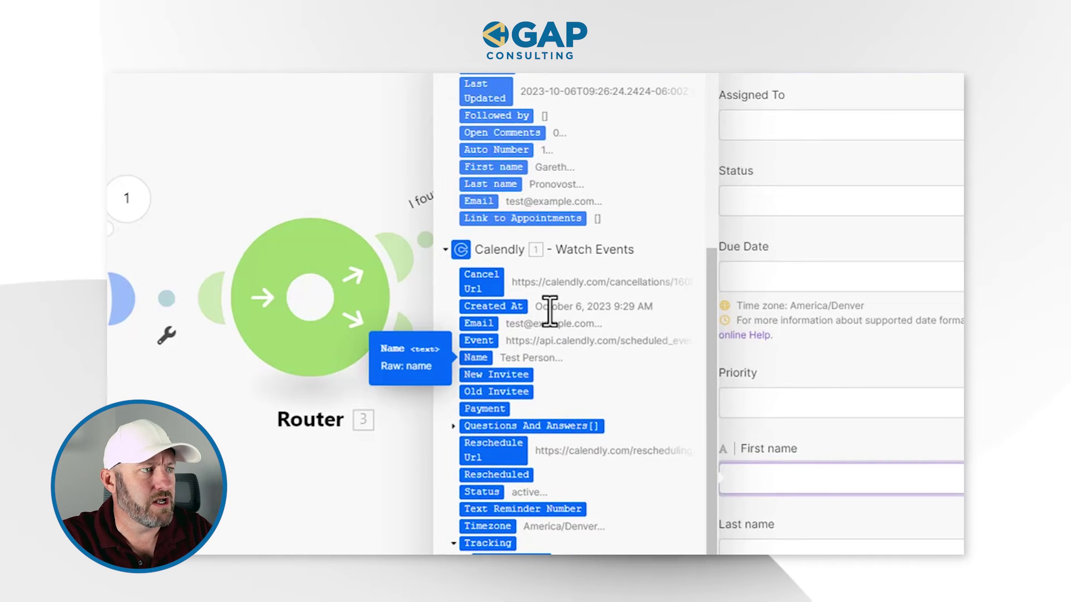
{"action": "scroll", "coordinate": [591, 318], "scroll_direction": "up", "scroll_amount": 6}
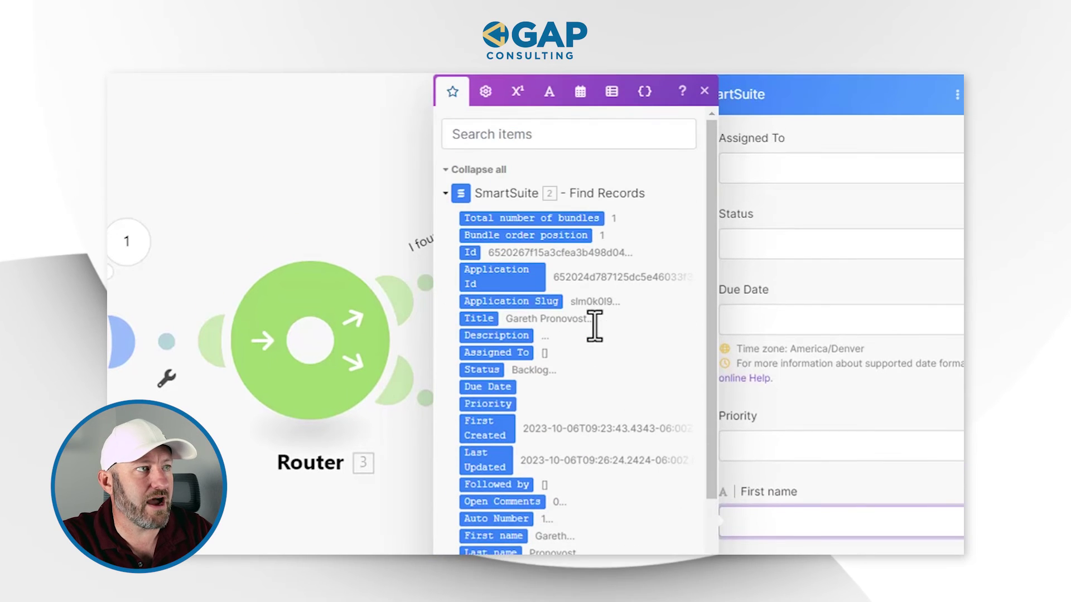
{"action": "left_click", "coordinate": [547, 136]}
{"action": "type", "text": "test"}
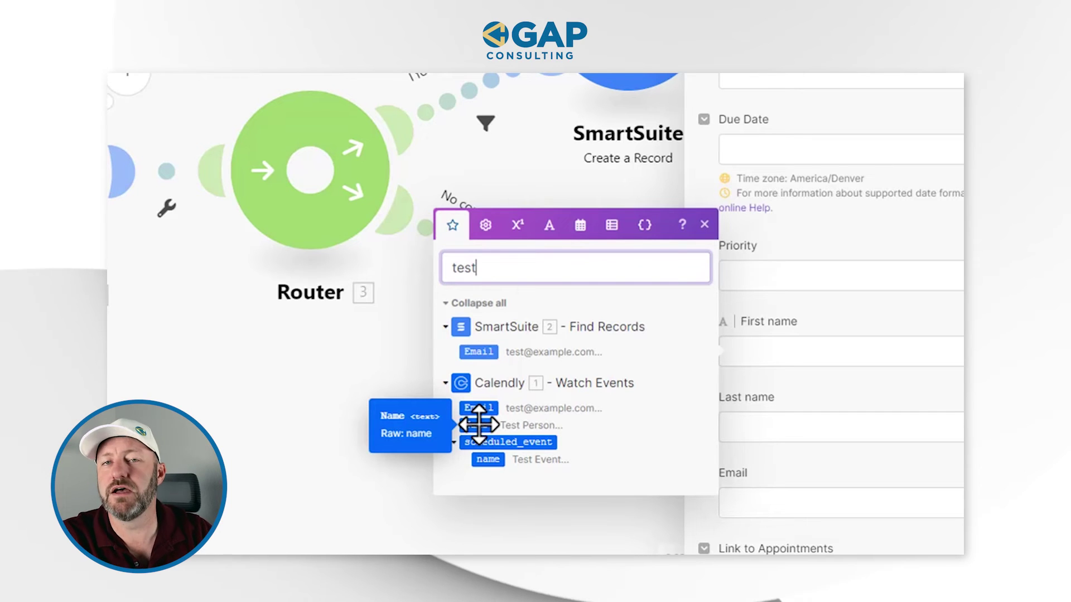
{"action": "left_click", "coordinate": [479, 425]}
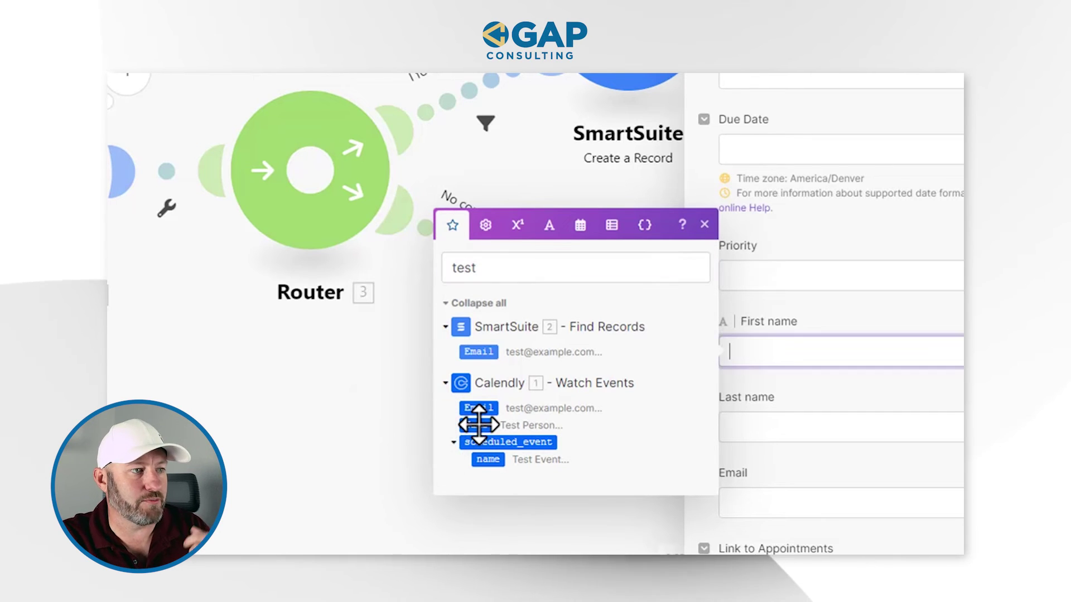
{"action": "left_click", "coordinate": [860, 329]}
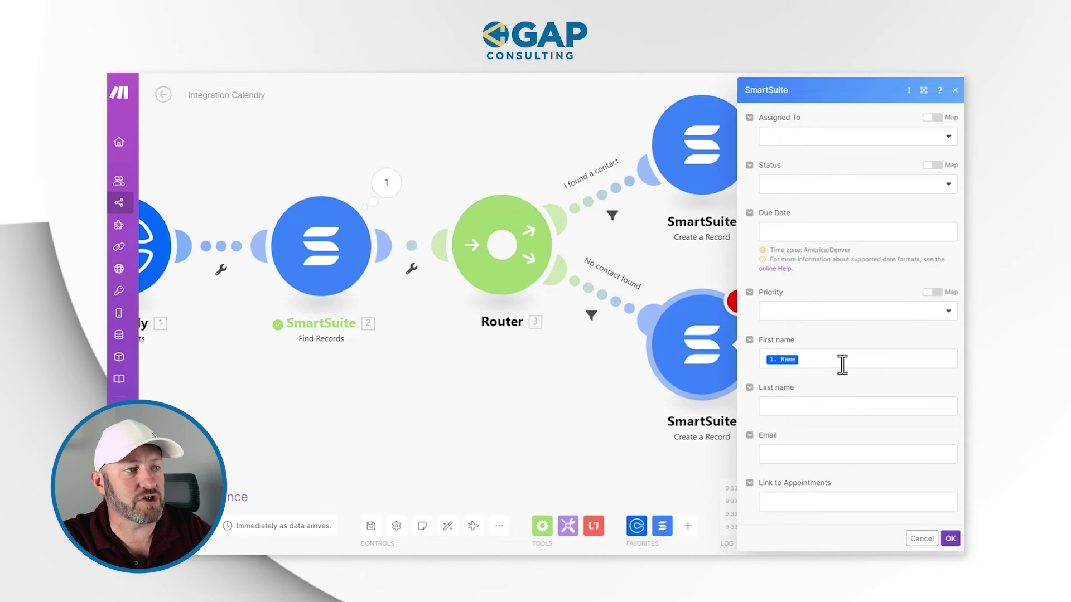
Step: Map Calendly's Email into the Email field and save the new-contact module
{"action": "left_click", "coordinate": [853, 457]}
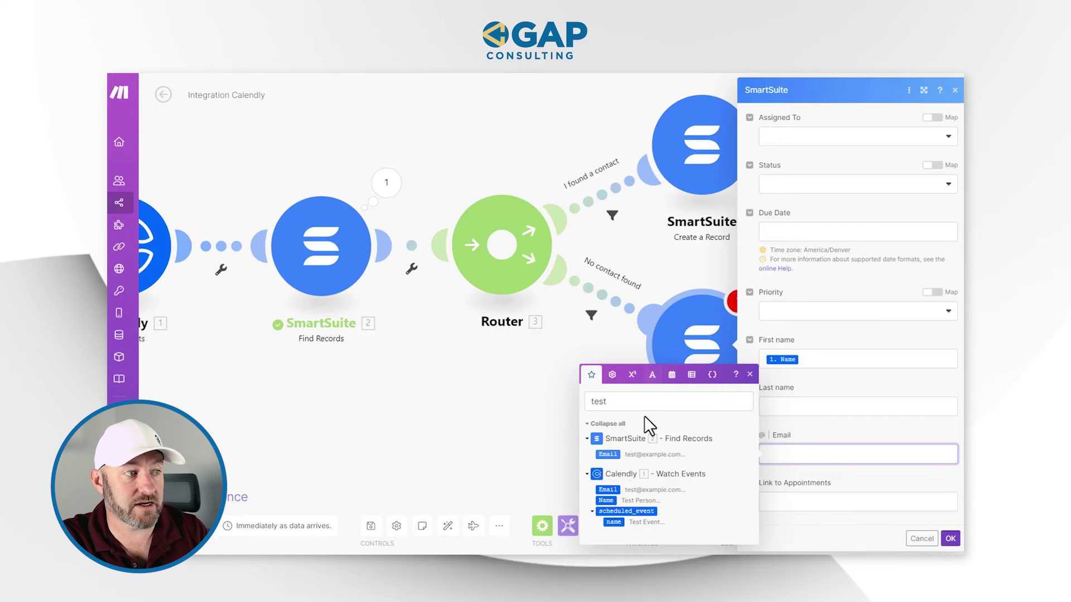
{"action": "left_click_drag", "start_coordinate": [609, 491], "coordinate": [820, 452]}
{"action": "left_click", "coordinate": [951, 538]}
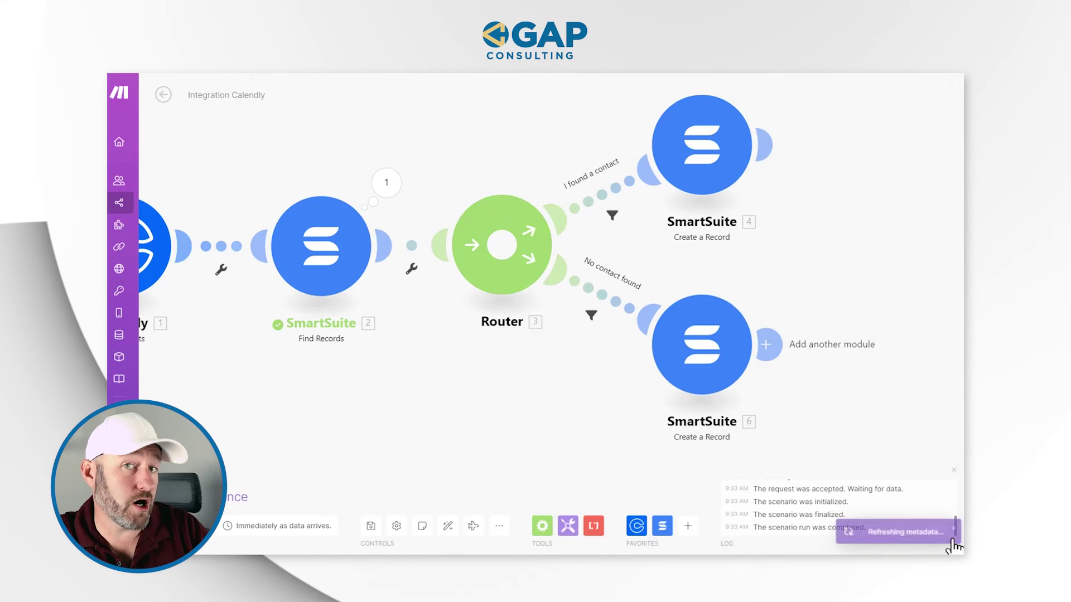
{"action": "left_click_drag", "start_coordinate": [829, 417], "coordinate": [734, 425]}
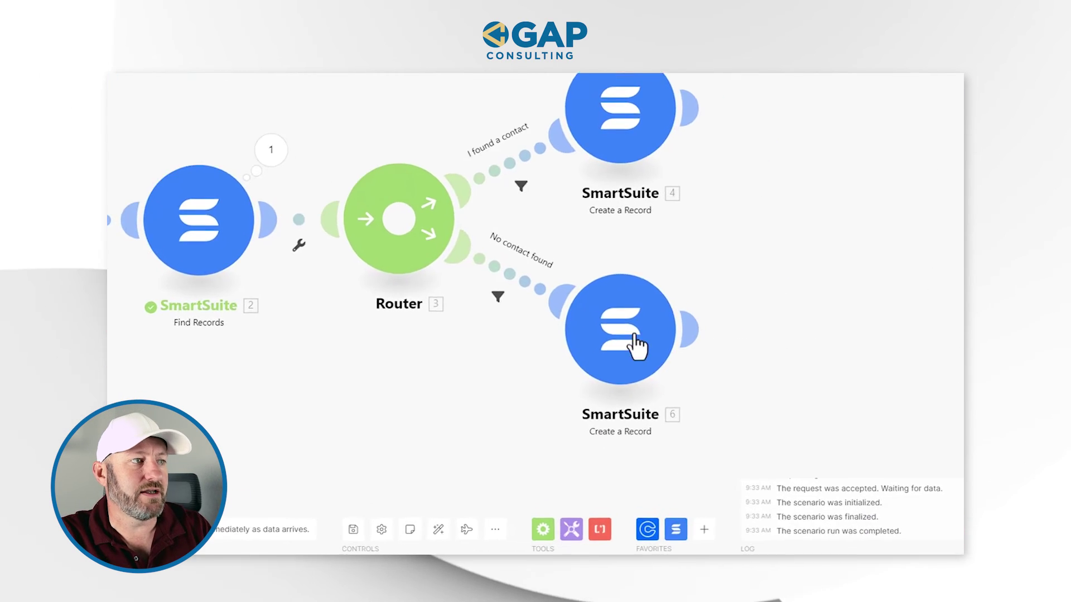
Step: Rename SmartSuite module 6 to 'Create Contact'
{"action": "right_click", "coordinate": [711, 368]}
{"action": "left_click", "coordinate": [703, 395]}
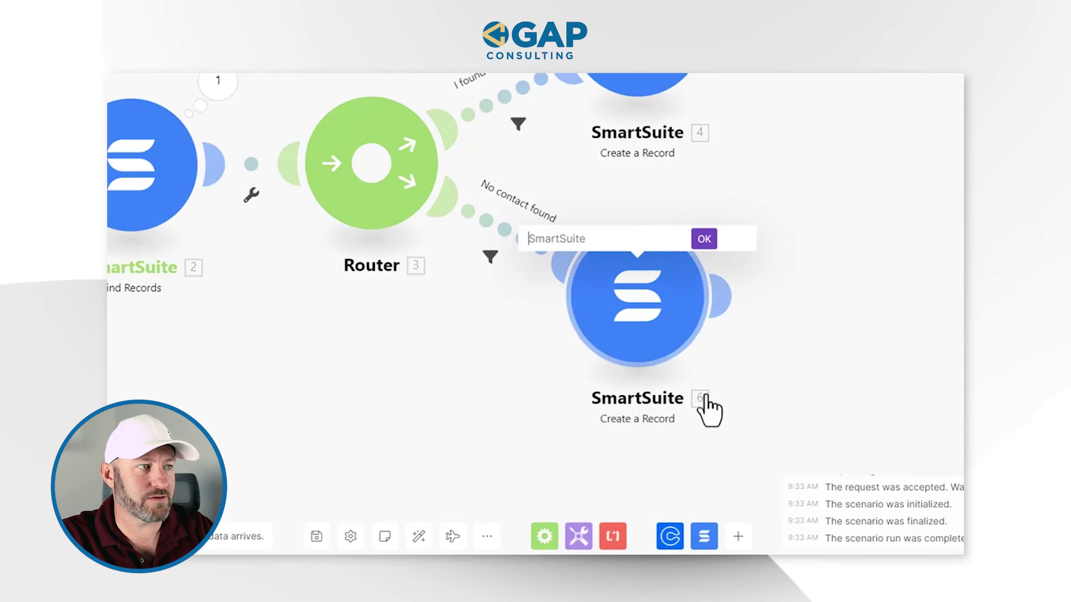
{"action": "type", "text": "Create Contact"}
{"action": "key", "text": "Return"}
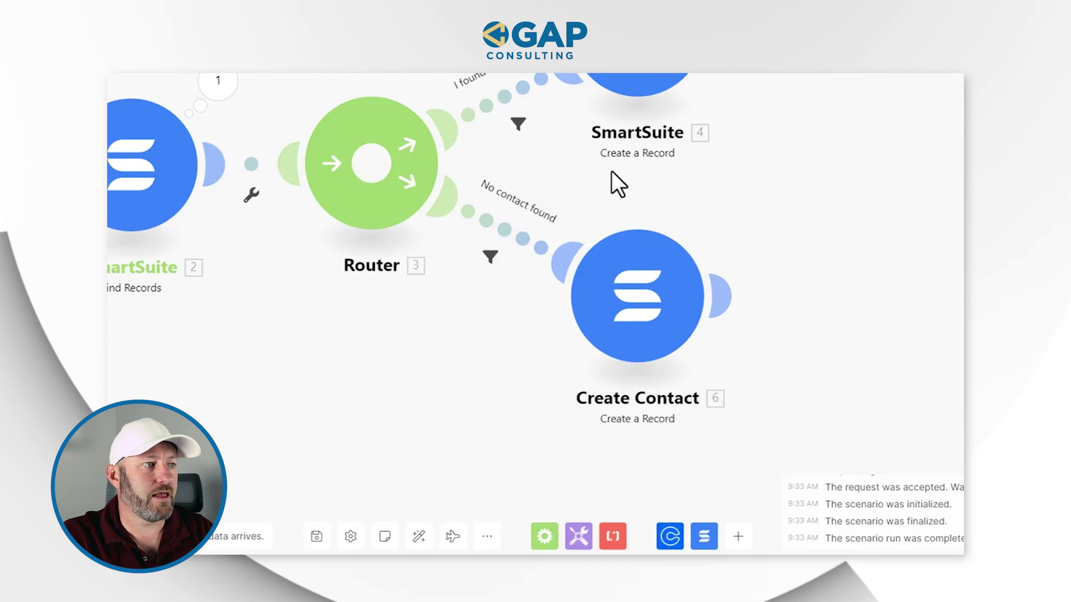
Step: Rename SmartSuite module 4 to 'Create Appt' and clone it
{"action": "right_click", "coordinate": [641, 200]}
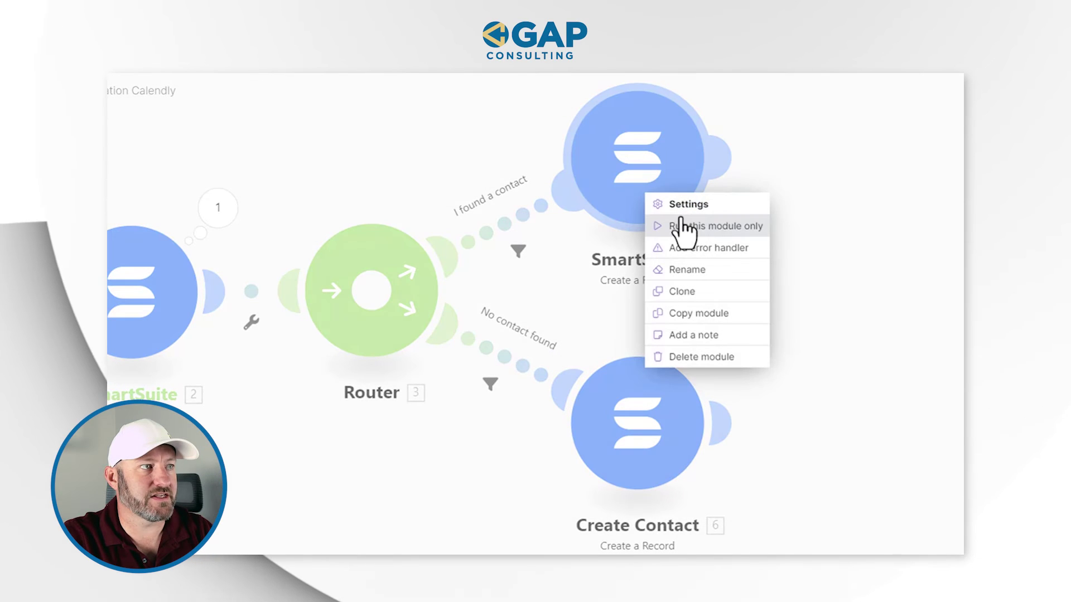
{"action": "left_click", "coordinate": [690, 272]}
{"action": "type", "text": "Create APp"}
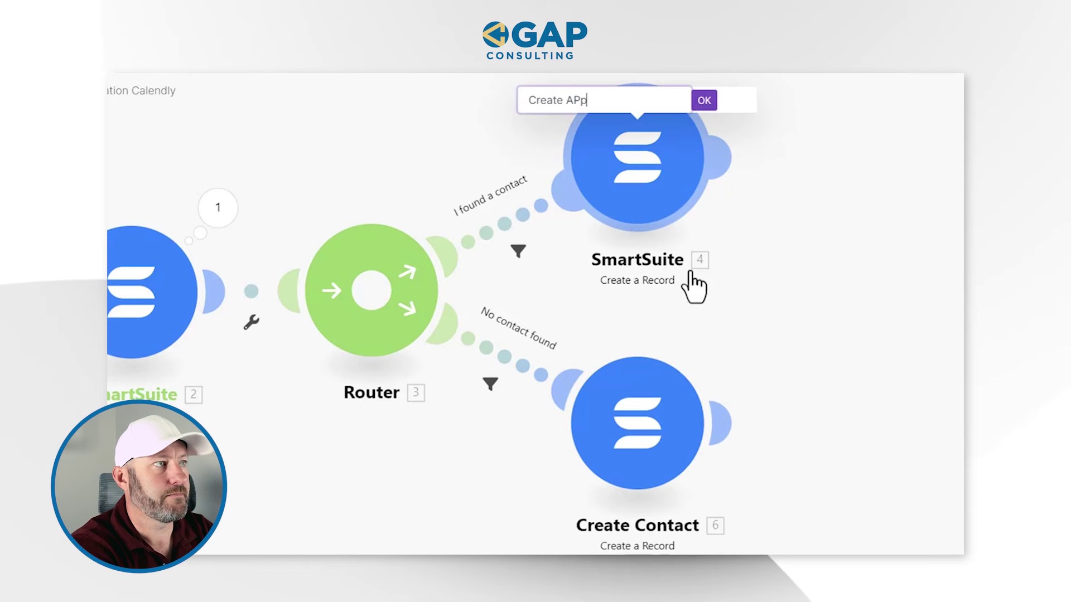
{"action": "type", "text": "pt"}
{"action": "key", "text": "Return"}
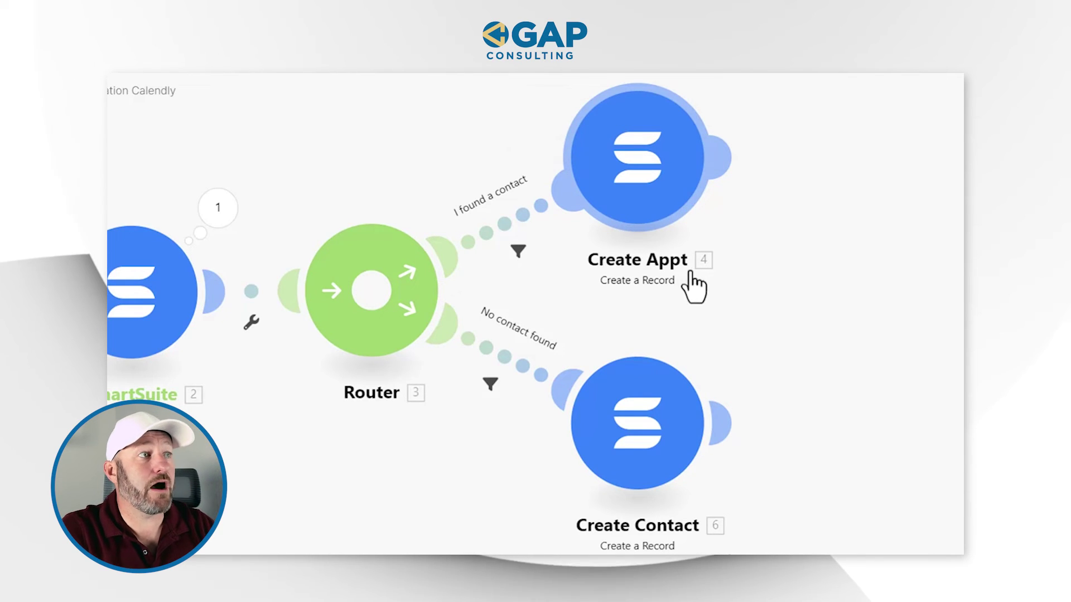
{"action": "right_click", "coordinate": [627, 179]}
{"action": "left_click", "coordinate": [662, 270]}
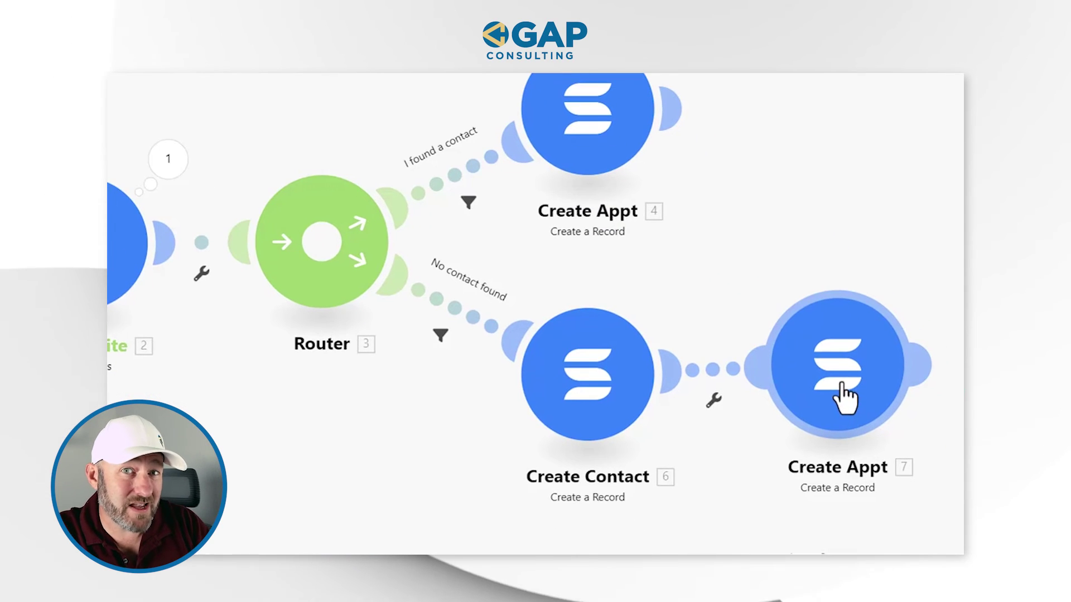
Step: Place the Create Appt clone after Create Contact on the No contact found route
{"action": "left_click", "coordinate": [845, 397]}
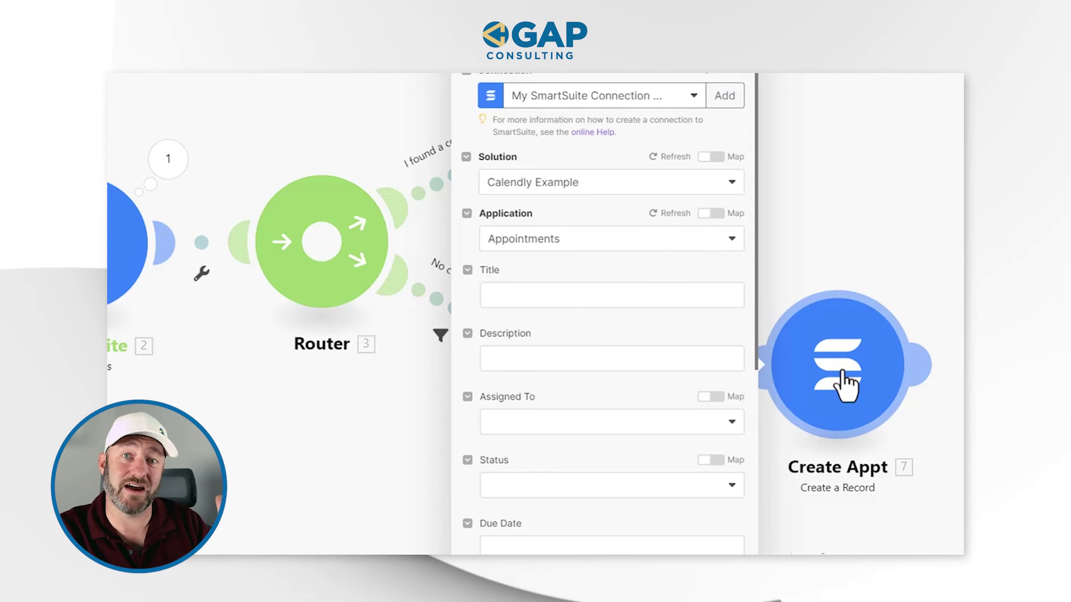
{"action": "scroll", "coordinate": [635, 383], "scroll_direction": "down", "scroll_amount": 7}
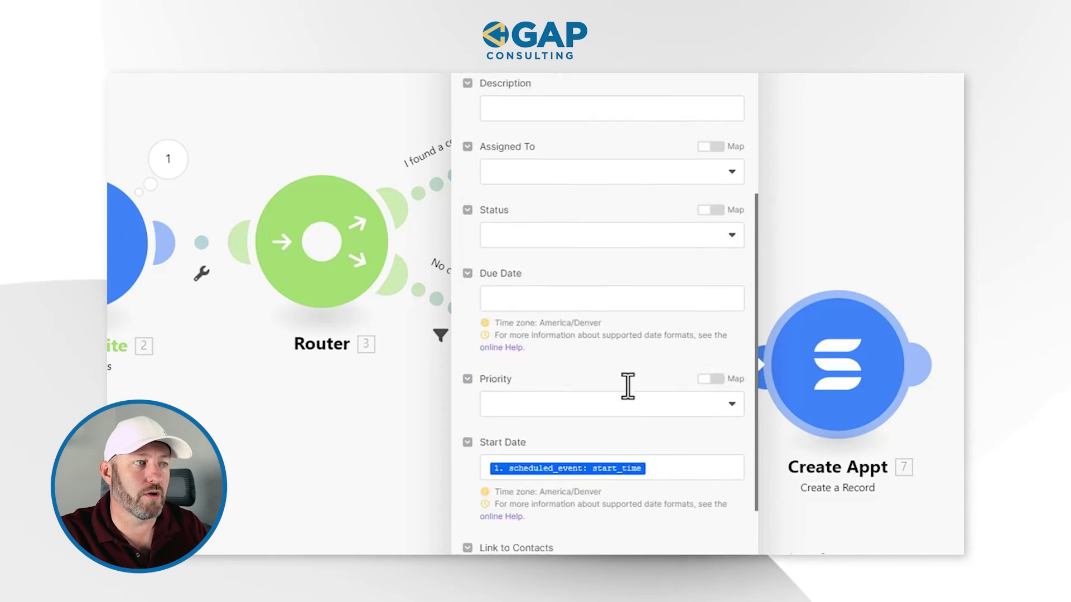
{"action": "scroll", "coordinate": [620, 396], "scroll_direction": "down", "scroll_amount": 1}
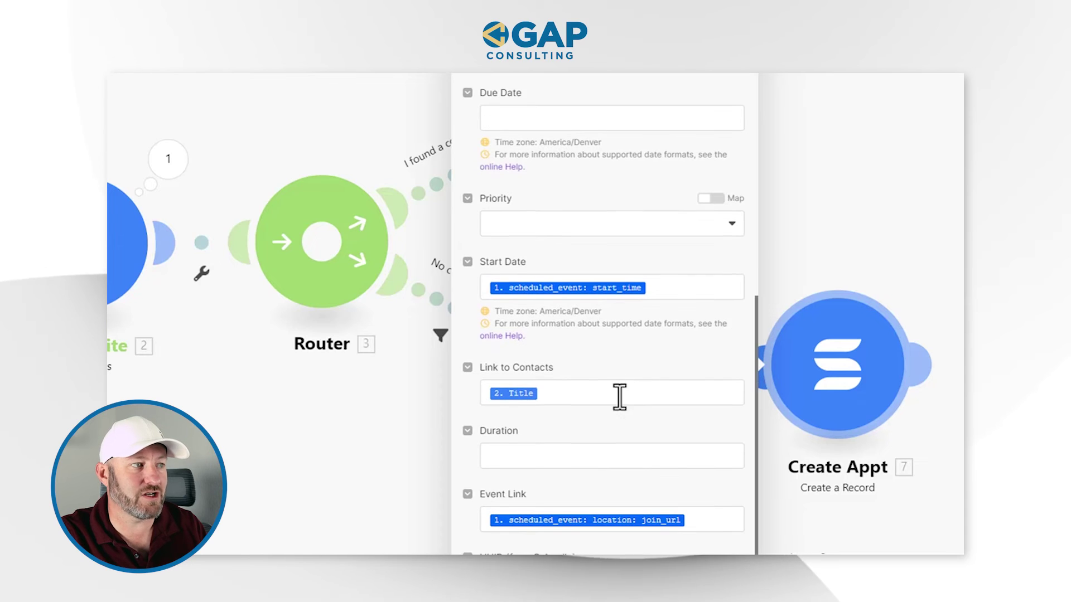
Step: In Create Appt 7, replace Link to Contacts '2. Title' with 6. Title and save
{"action": "left_click", "coordinate": [561, 399]}
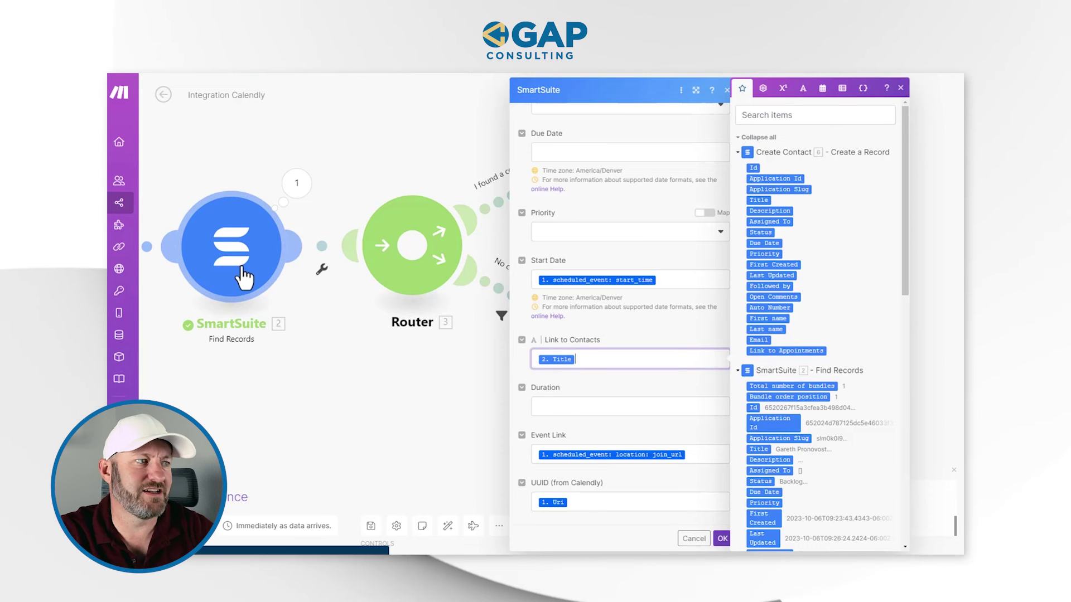
{"action": "key", "text": "BackSpace"}
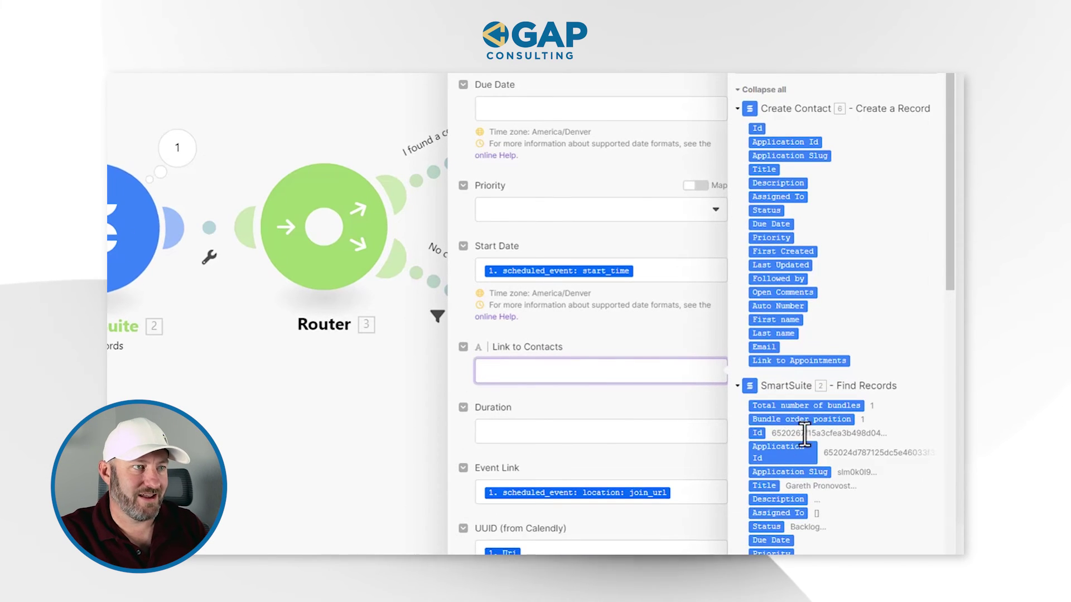
{"action": "scroll", "coordinate": [847, 463], "scroll_direction": "down", "scroll_amount": 3}
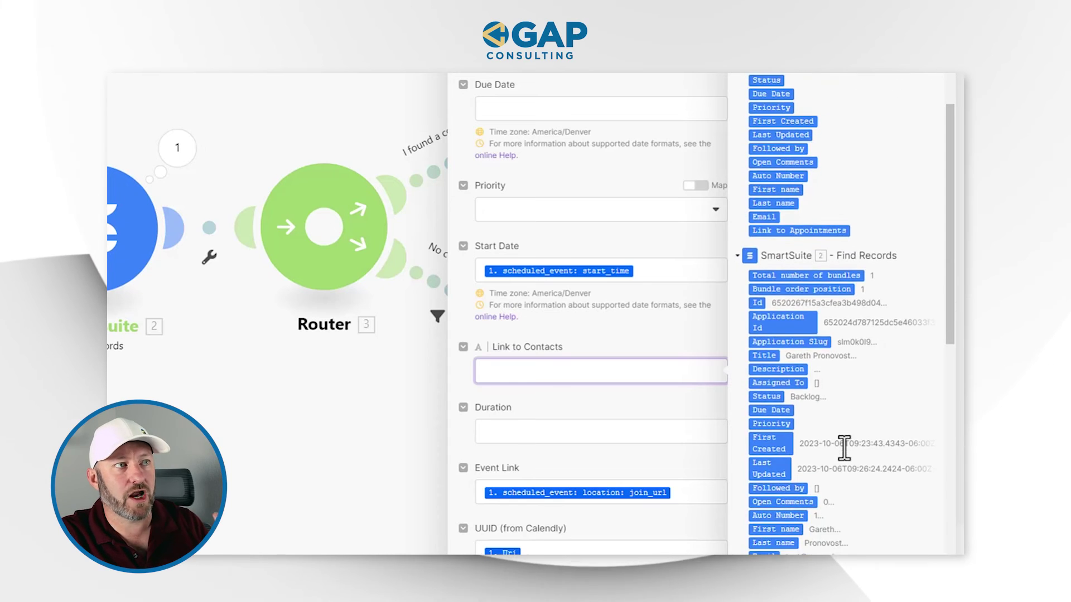
{"action": "scroll", "coordinate": [843, 447], "scroll_direction": "up", "scroll_amount": 3}
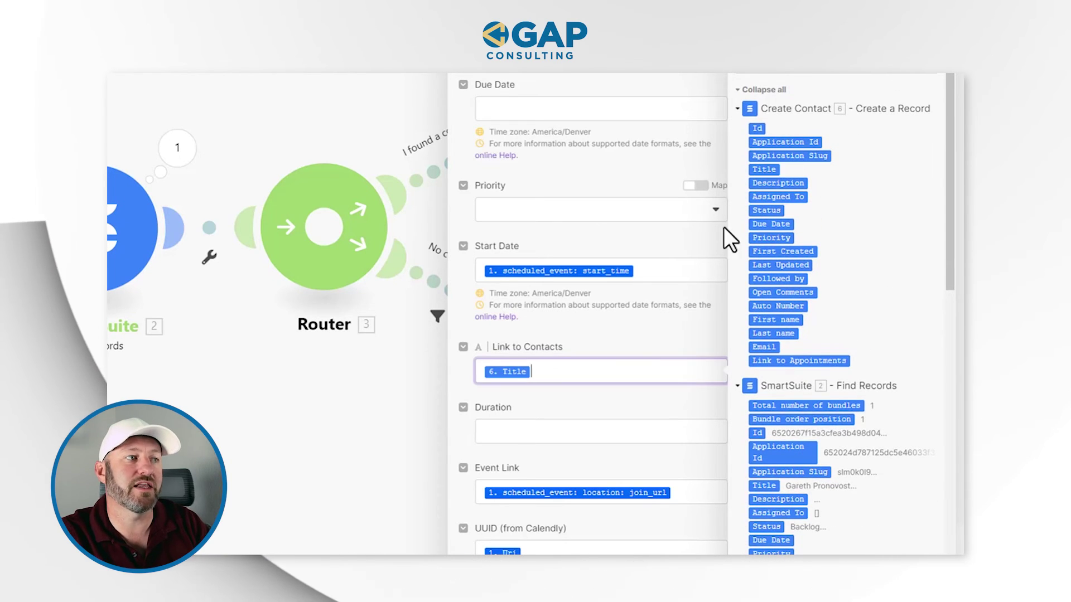
{"action": "left_click", "coordinate": [641, 338]}
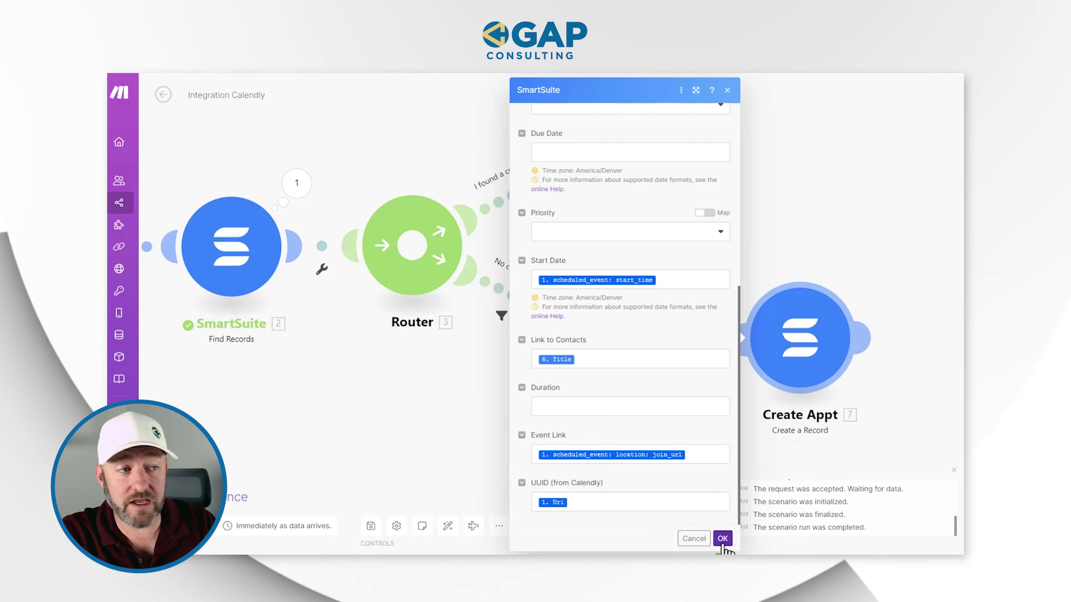
{"action": "left_click", "coordinate": [722, 539]}
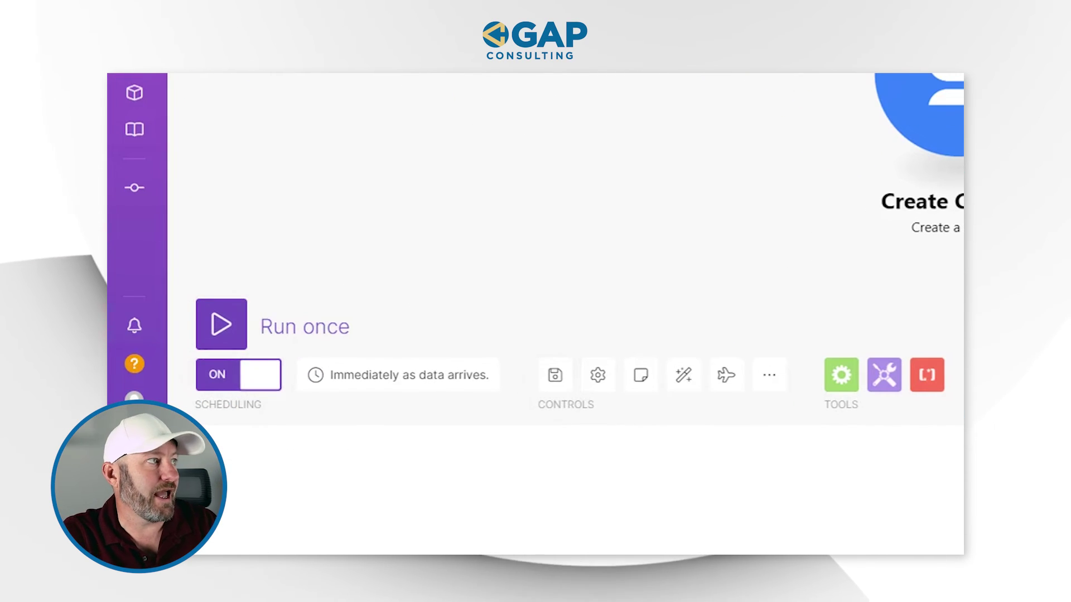
Step: Title the scenario 'Calendly with SS Part 1', then exit the editor saving changes
{"action": "double_click", "coordinate": [265, 105]}
{"action": "triple_click", "coordinate": [265, 105]}
{"action": "type", "text": "Calendly wit"}
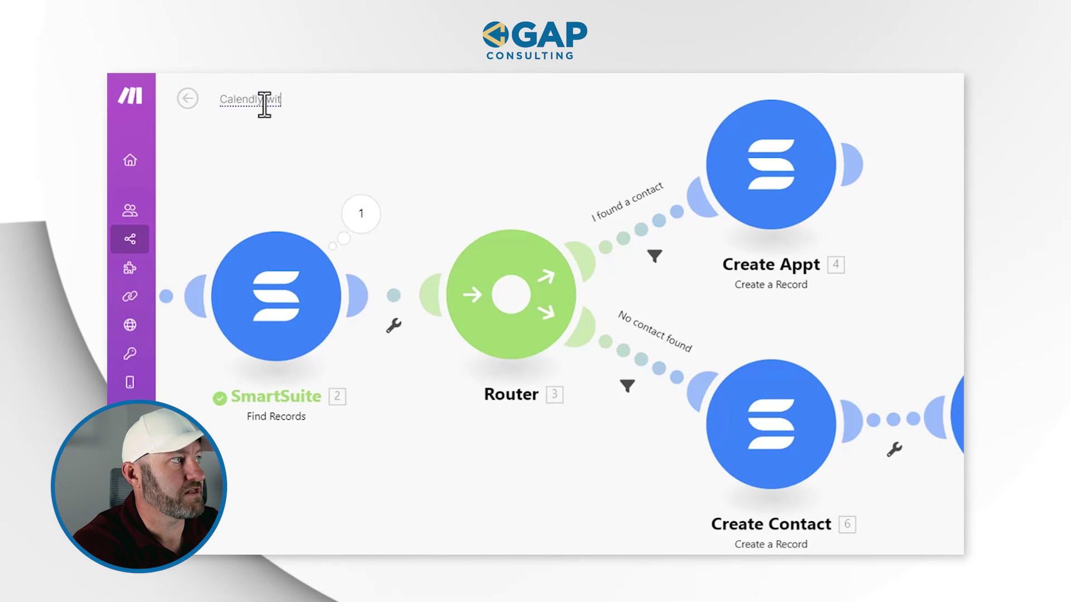
{"action": "type", "text": "h SS Part 1"}
{"action": "key", "text": "BackSpace"}
{"action": "type", "text": "art 1"}
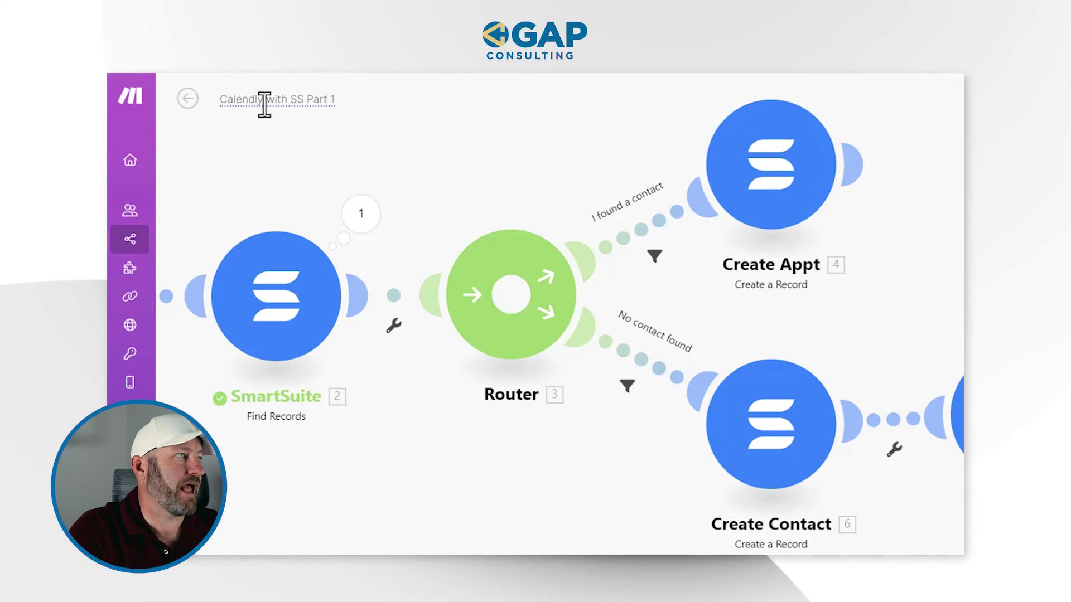
{"action": "left_click", "coordinate": [188, 99]}
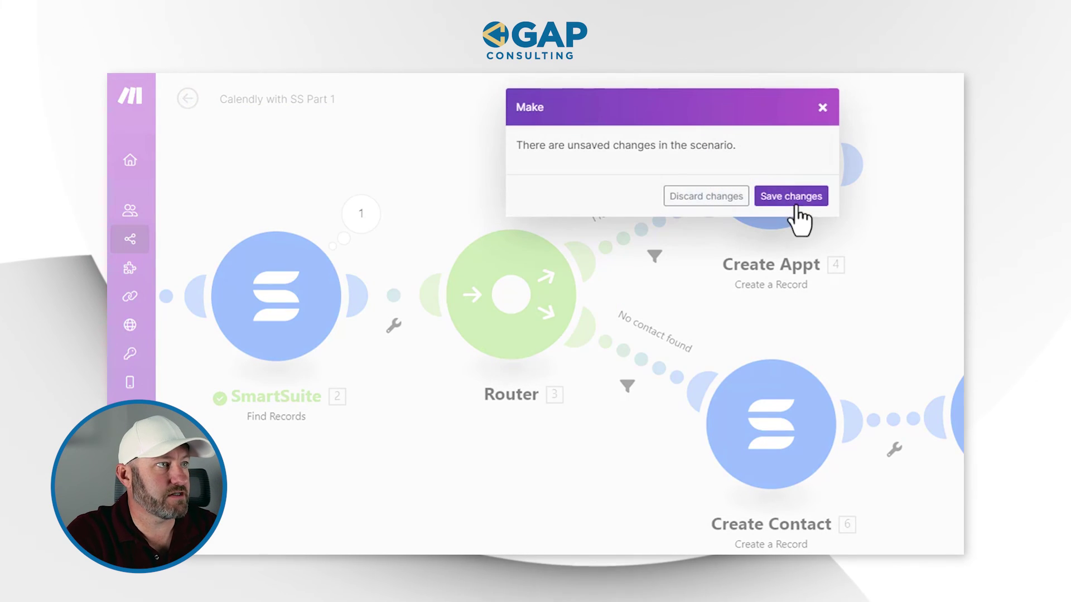
{"action": "left_click", "coordinate": [782, 195]}
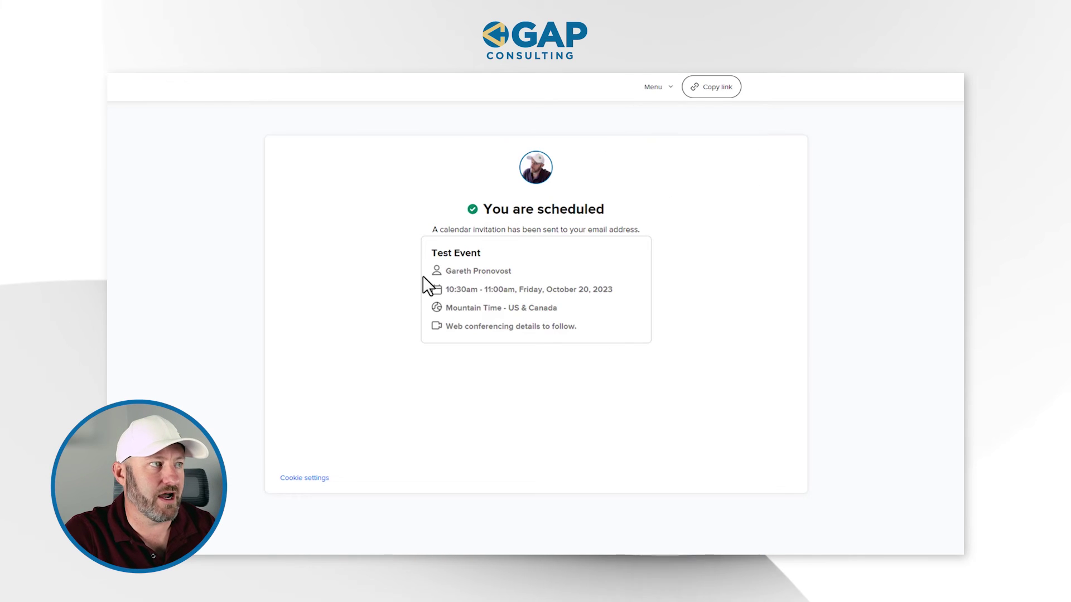
Step: Copy the Calendly booking page link and load it in the browser
{"action": "left_click", "coordinate": [707, 91]}
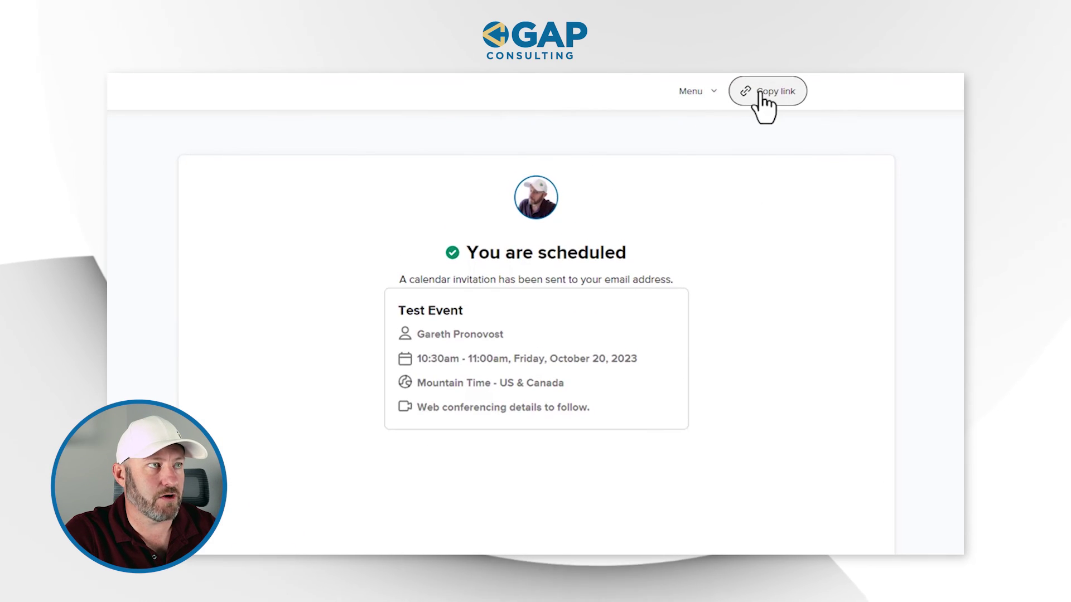
{"action": "left_click", "coordinate": [734, 74]}
{"action": "type", "text": "https://calendly.com/garethpronovost/test-event"}
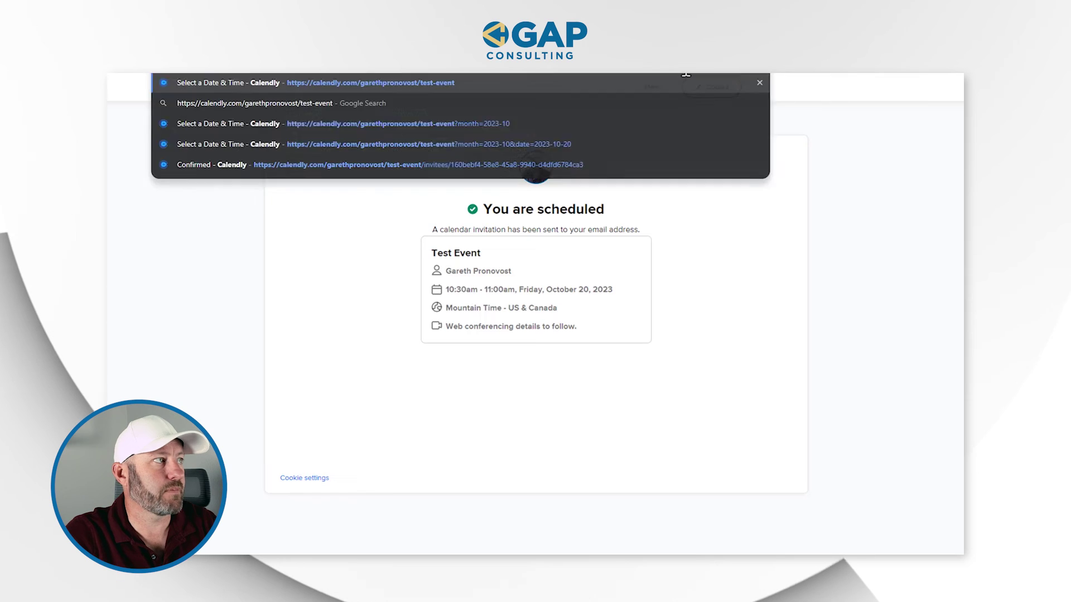
{"action": "key", "text": "Return"}
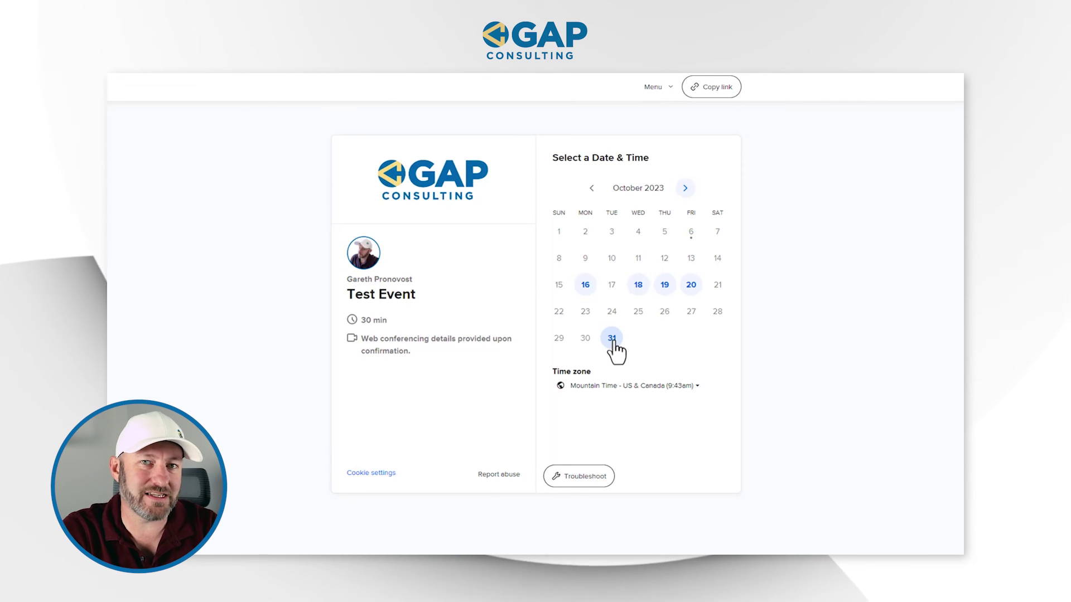
Step: Book the 1:30pm slot on Tuesday, October 31, 2023, entering the new test invitee's details
{"action": "left_click", "coordinate": [612, 341]}
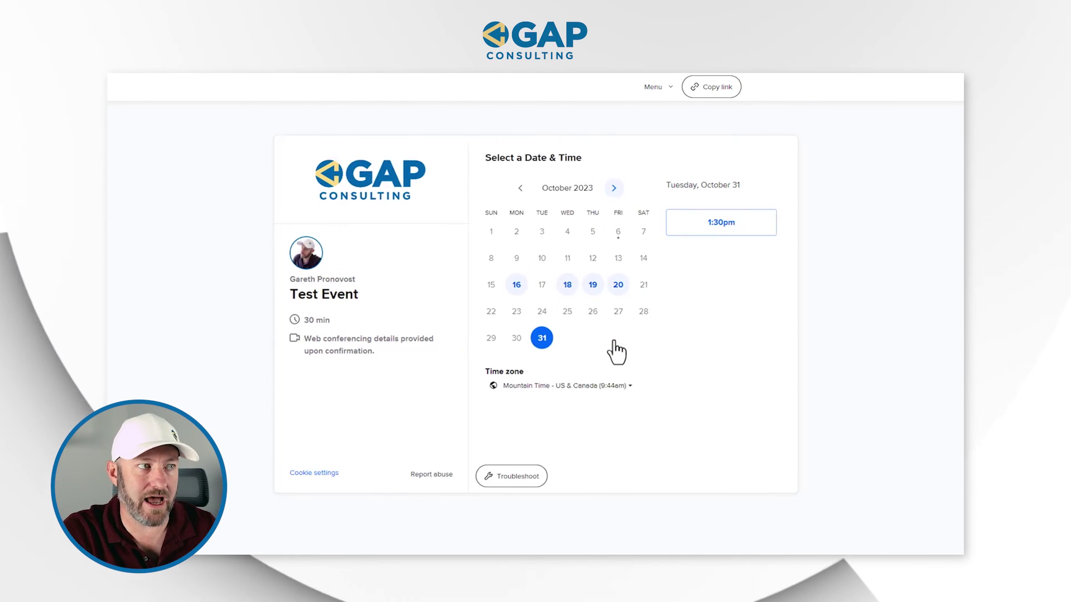
{"action": "left_click", "coordinate": [706, 225]}
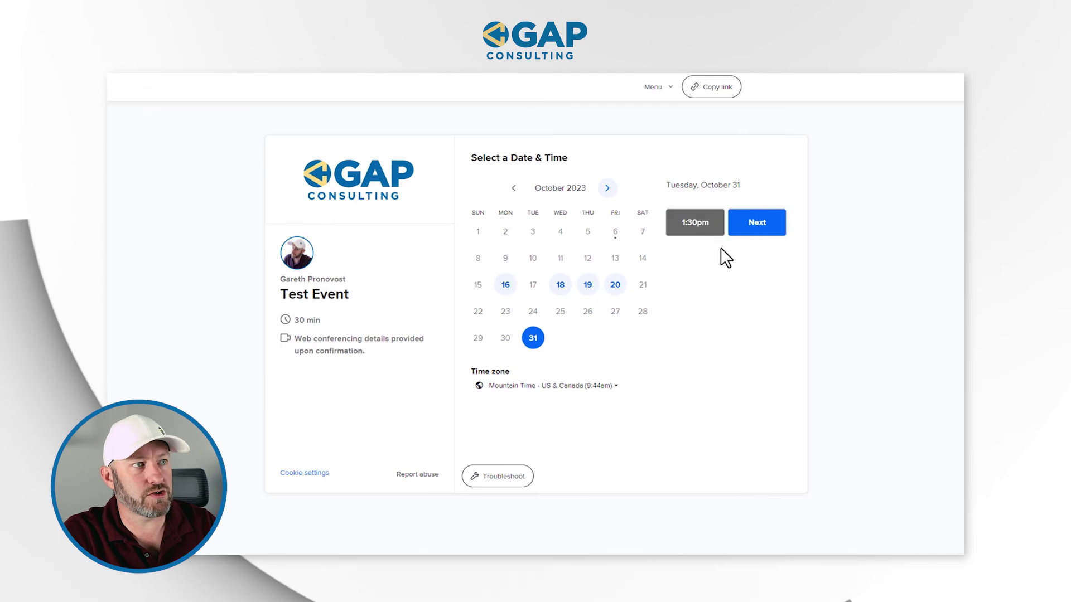
{"action": "left_click", "coordinate": [754, 223]}
{"action": "left_click", "coordinate": [584, 197]}
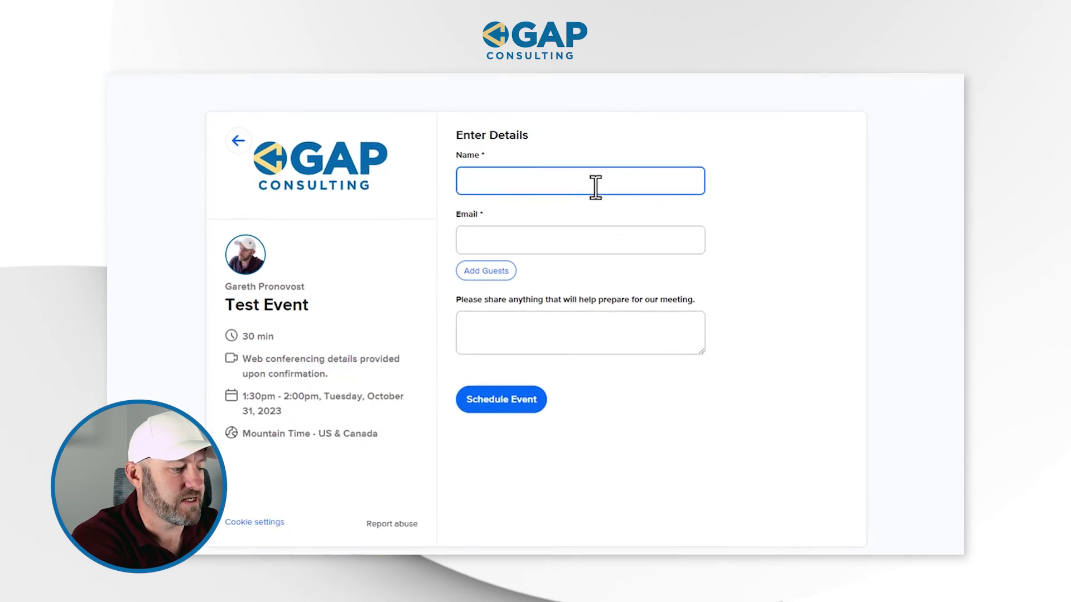
{"action": "type", "text": "New "}
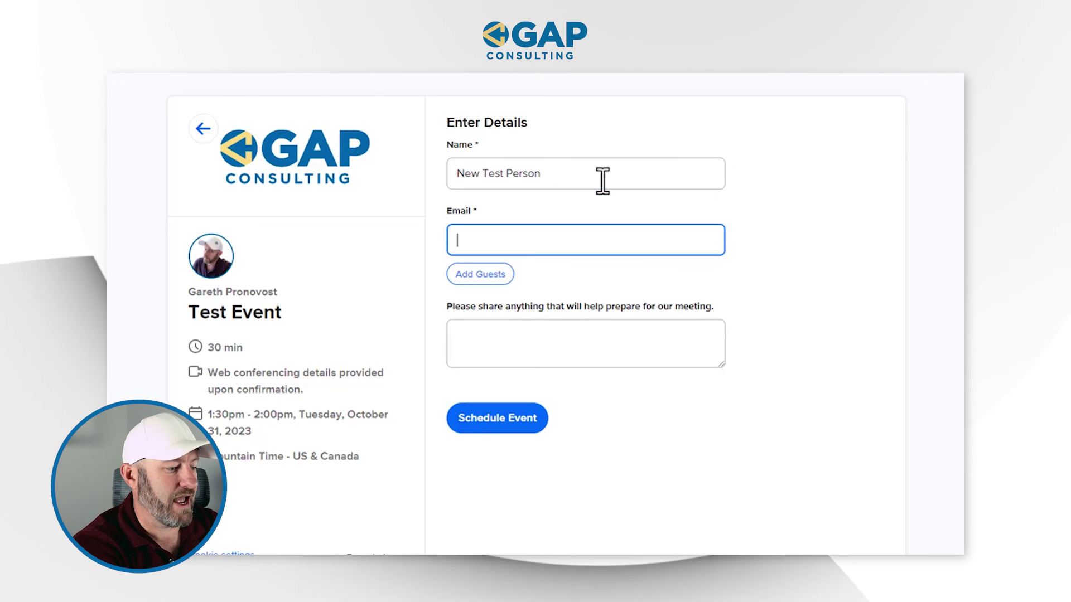
{"action": "type", "text": "test2@example.com"}
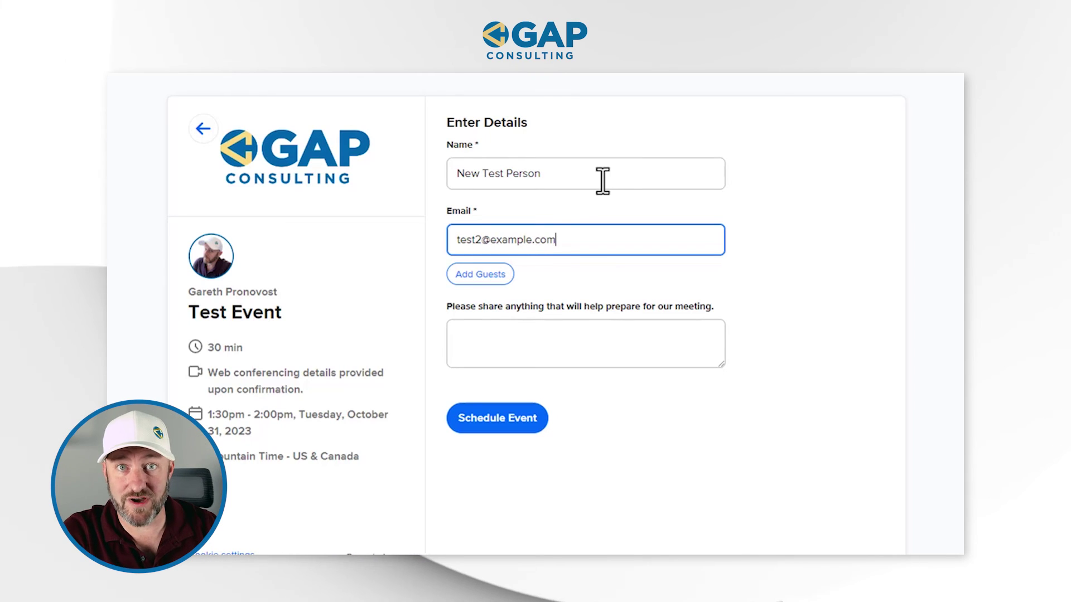
{"action": "left_click", "coordinate": [531, 427]}
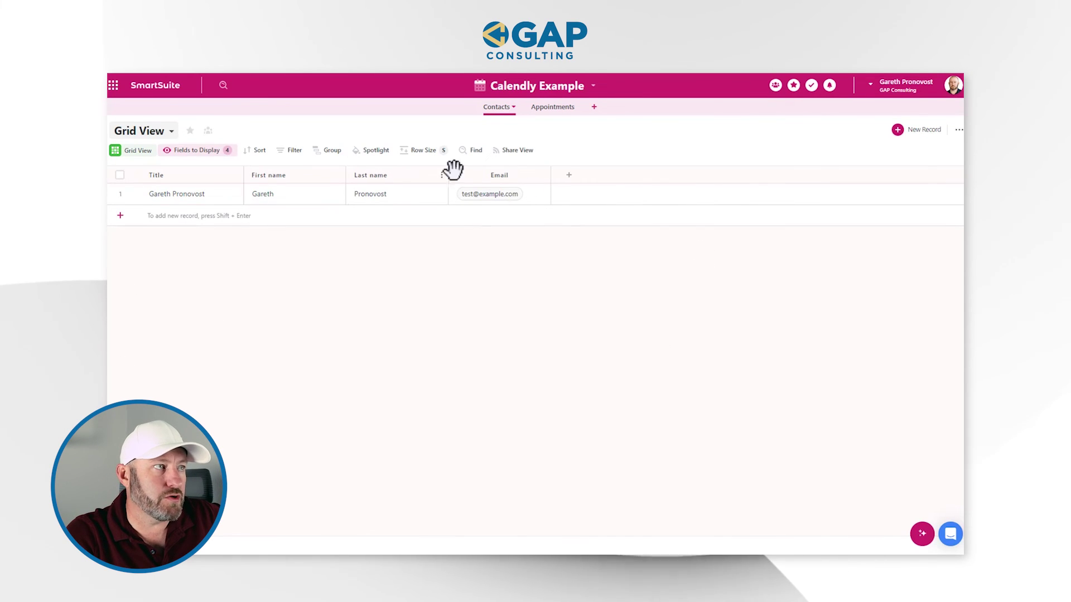
Step: Switch the Calendly Example solution from the Contacts table to the Appointments table
{"action": "left_click", "coordinate": [563, 109]}
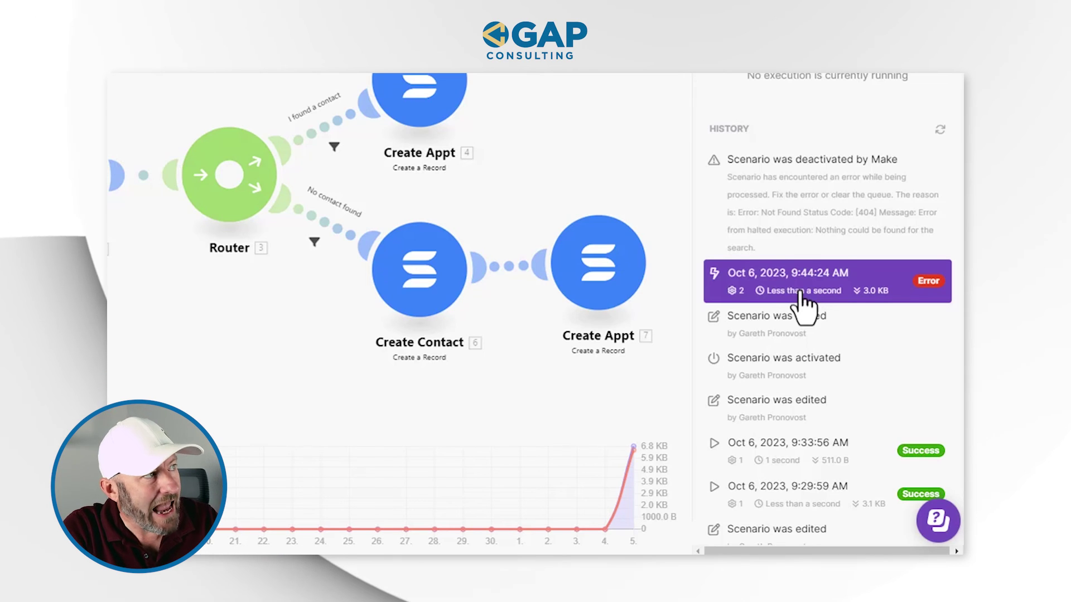
Step: Inspect the failed 9:44 AM run's SmartSuite step and its 404 Not Found error
{"action": "left_click", "coordinate": [194, 82]}
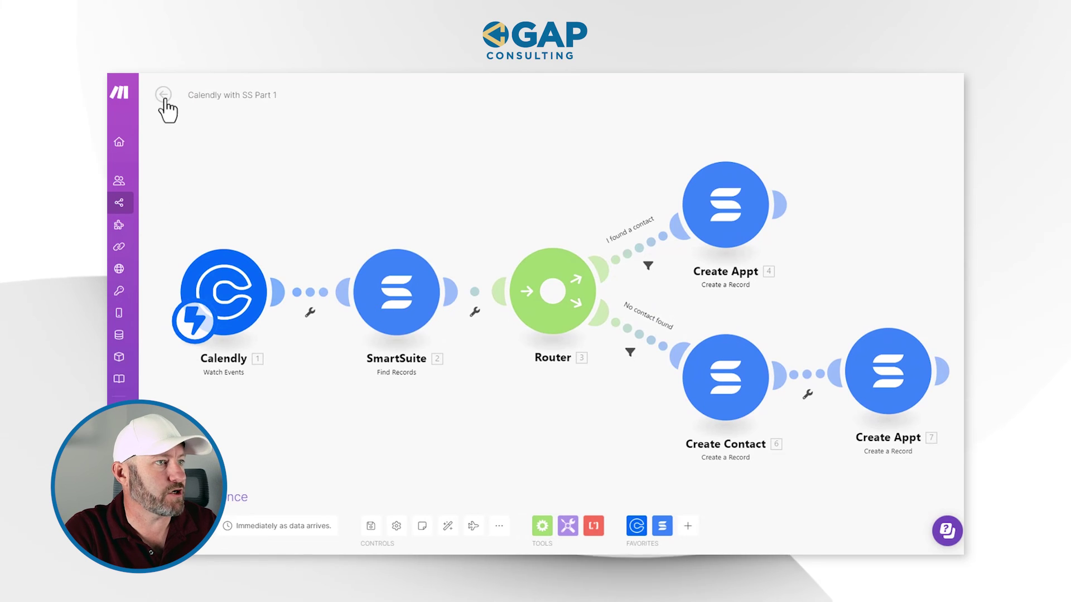
{"action": "left_click", "coordinate": [164, 97]}
{"action": "left_click", "coordinate": [828, 368]}
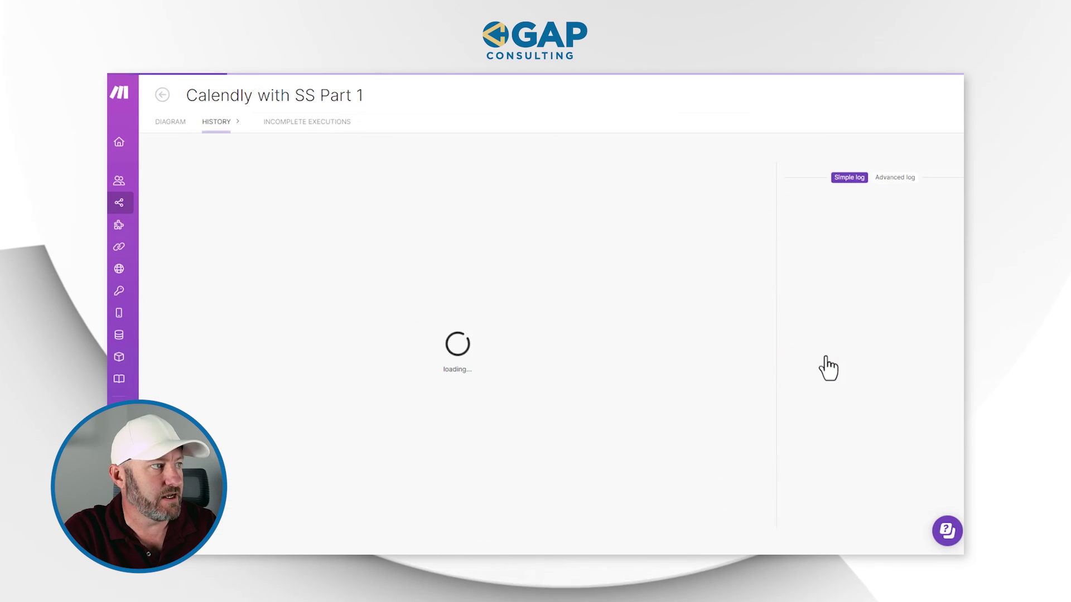
{"action": "left_click", "coordinate": [378, 294]}
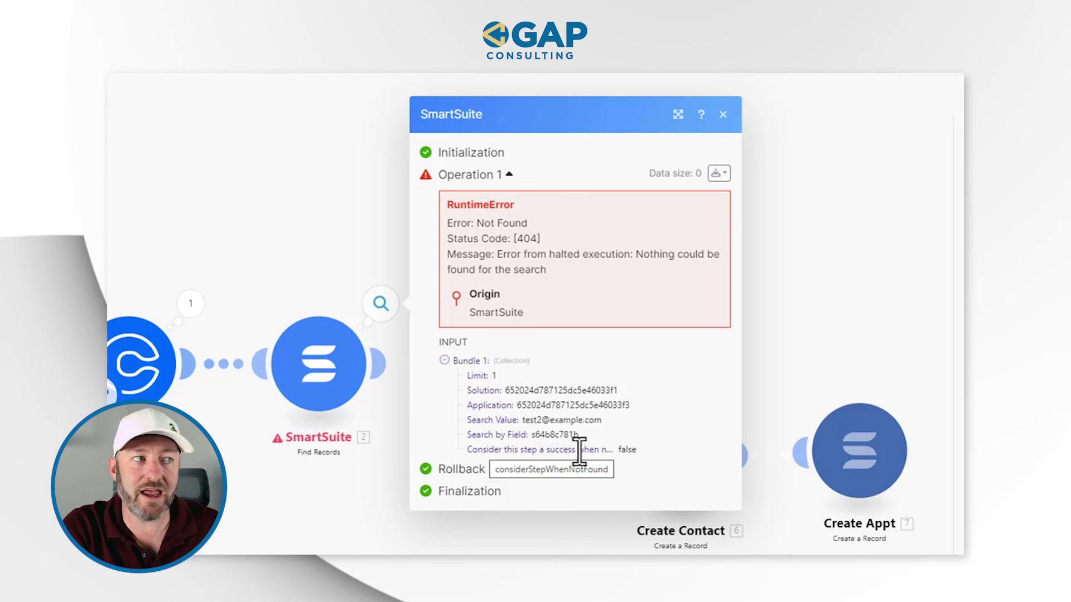
{"action": "left_click", "coordinate": [683, 552]}
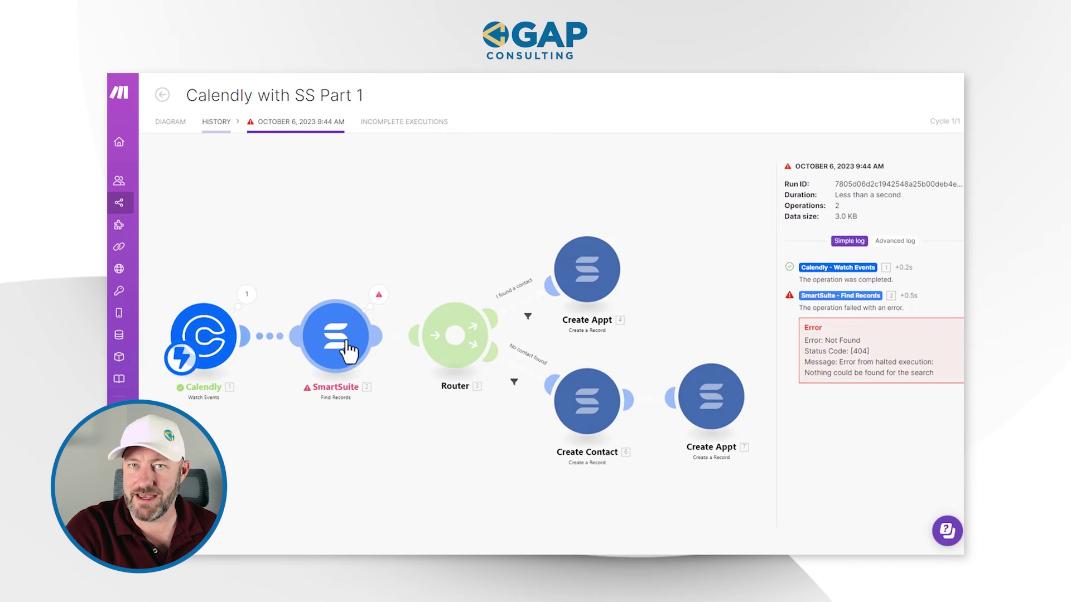
Step: Review the SmartSuite module's mappings, then reopen the Find Records module settings in the editor
{"action": "left_click", "coordinate": [347, 348]}
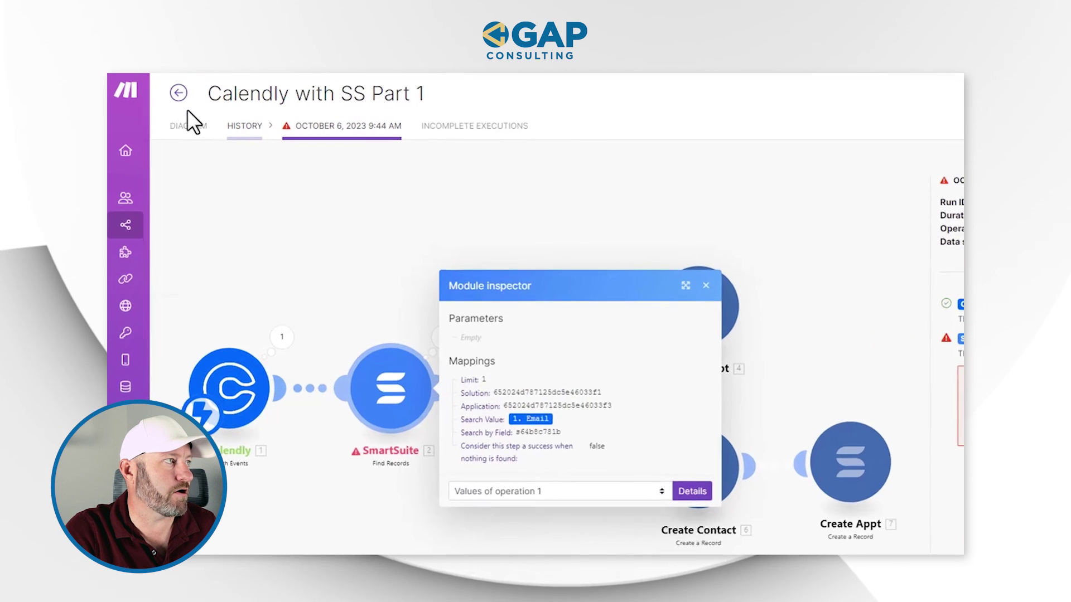
{"action": "left_click", "coordinate": [200, 132]}
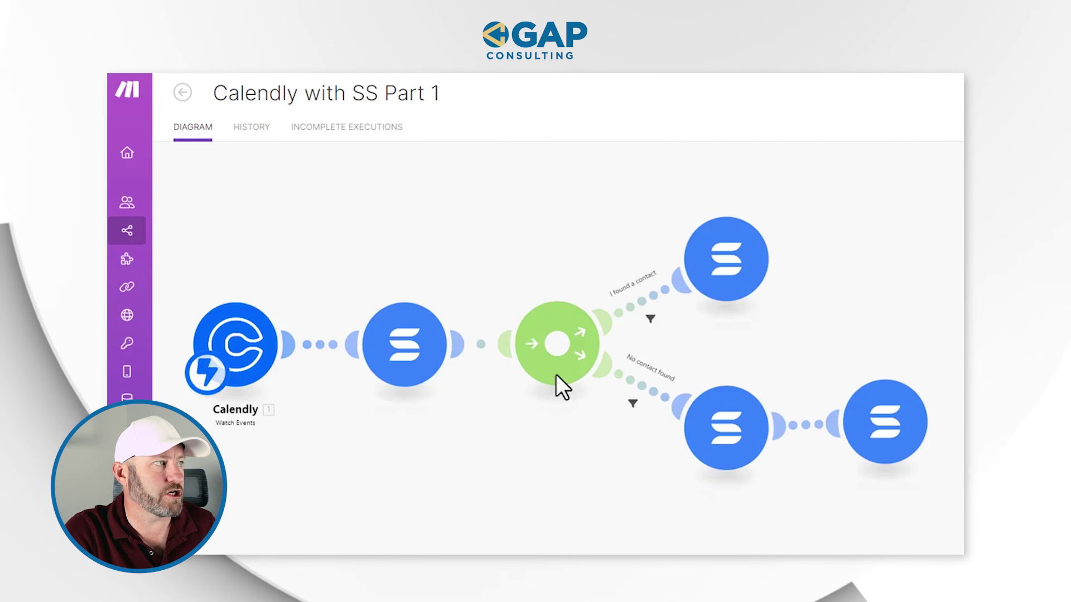
{"action": "left_click", "coordinate": [421, 374]}
{"action": "left_click", "coordinate": [490, 374]}
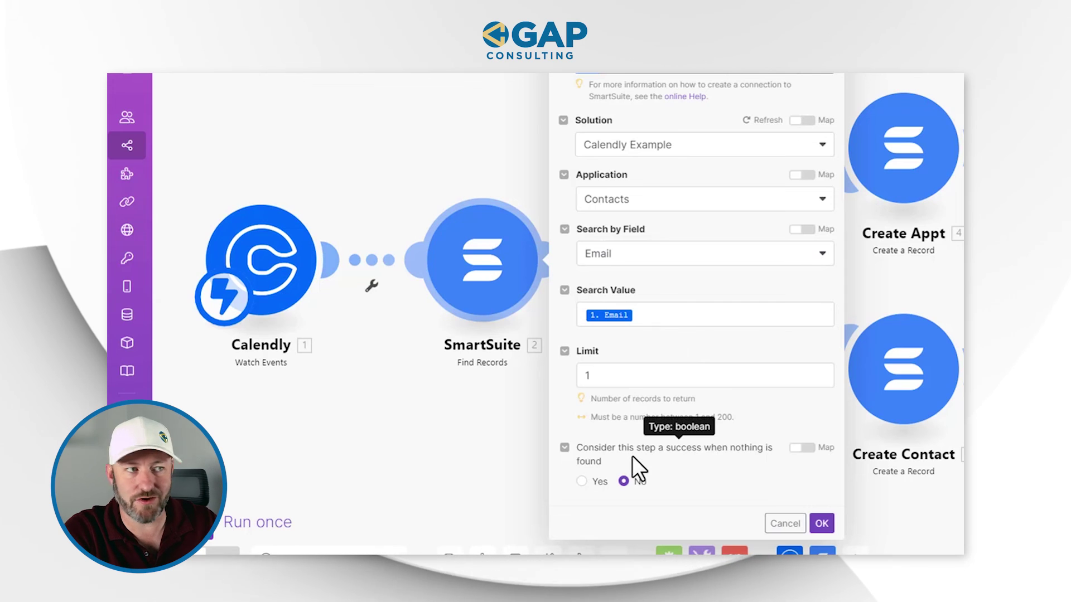
Step: Set 'Consider this step a success when nothing is found' to Yes and confirm
{"action": "left_click", "coordinate": [582, 482]}
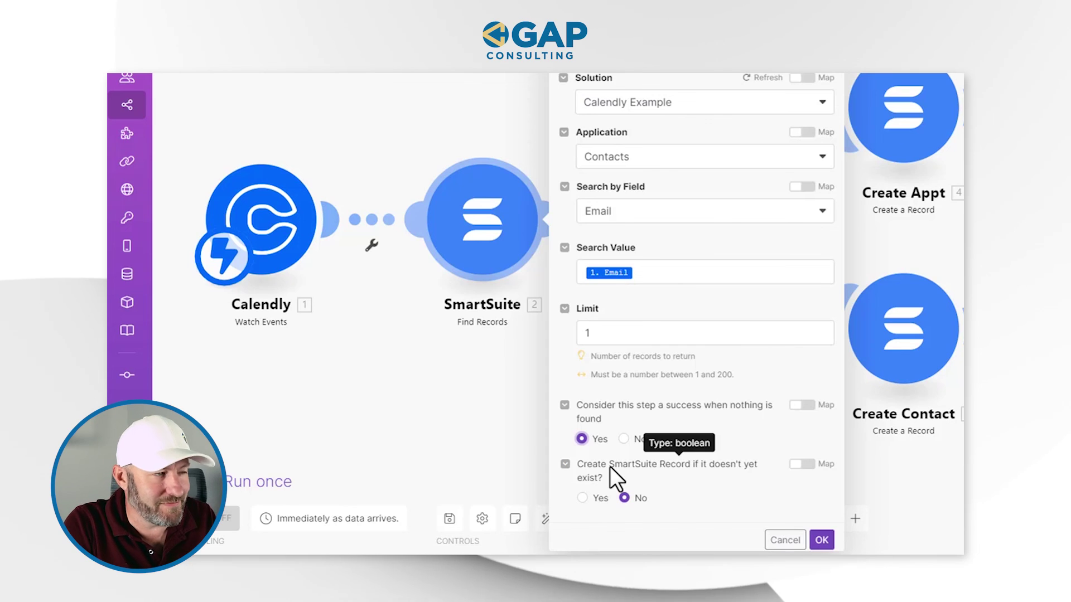
{"action": "left_click", "coordinate": [821, 540]}
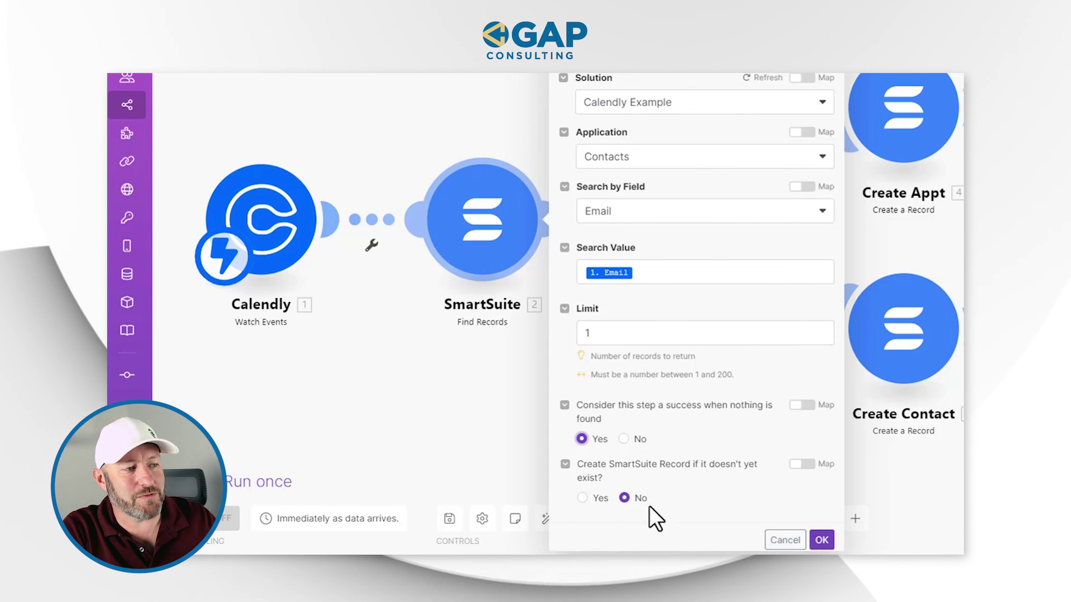
{"action": "left_click", "coordinate": [822, 540]}
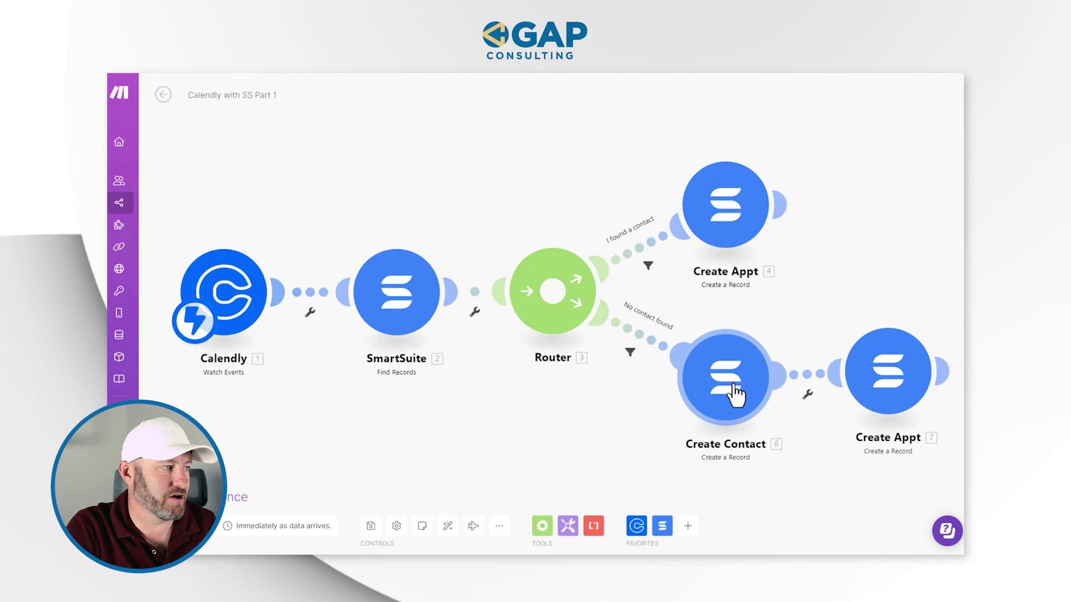
Step: Save the scenario, switch scheduling ON, and process the old queued data
{"action": "left_click", "coordinate": [370, 527]}
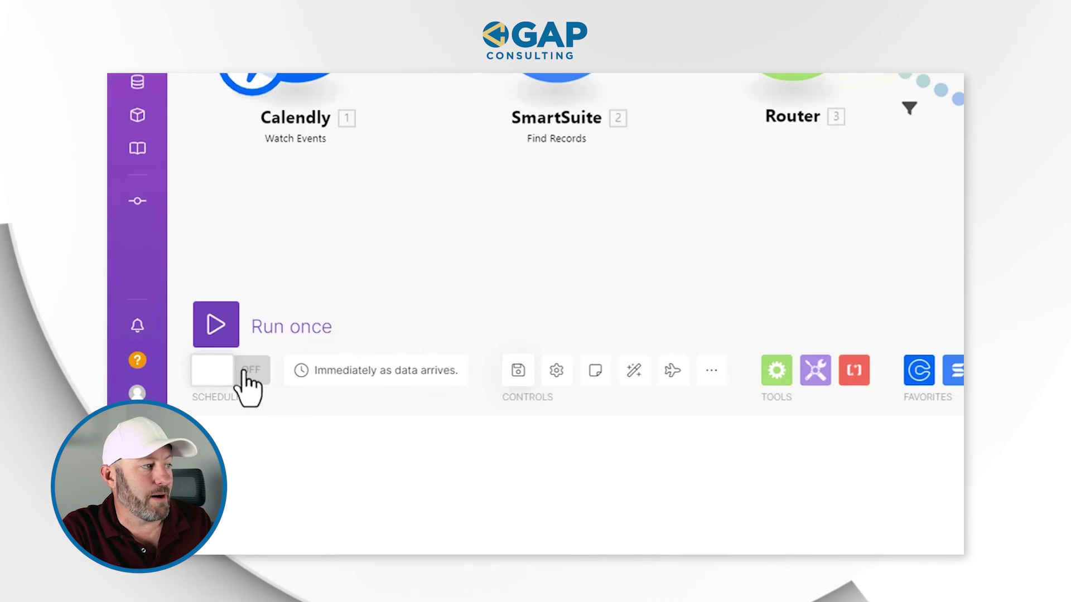
{"action": "left_click", "coordinate": [191, 536]}
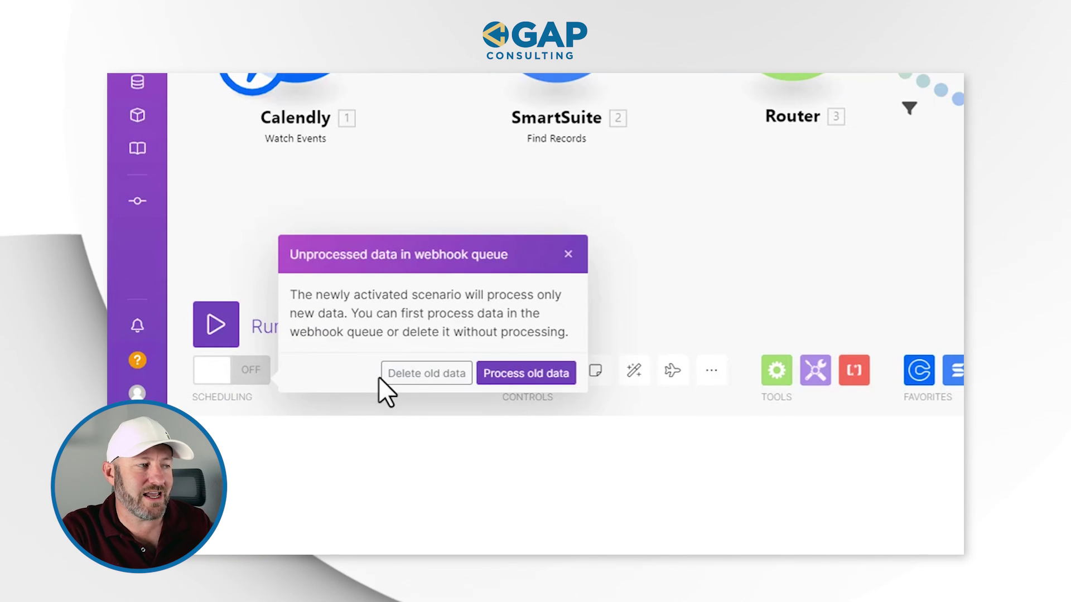
{"action": "left_click", "coordinate": [518, 375]}
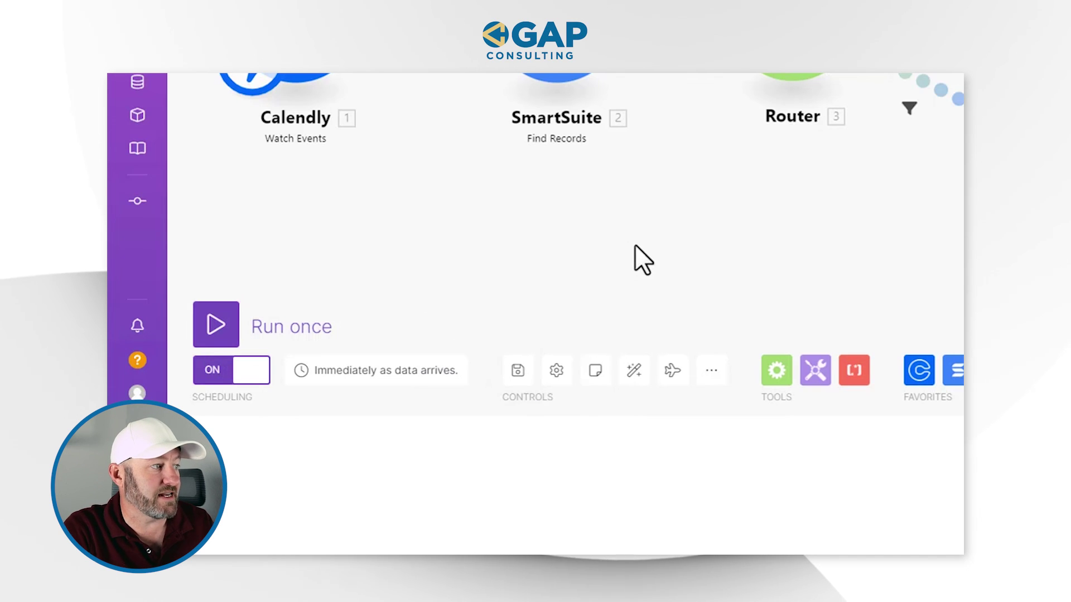
{"action": "left_click", "coordinate": [162, 95]}
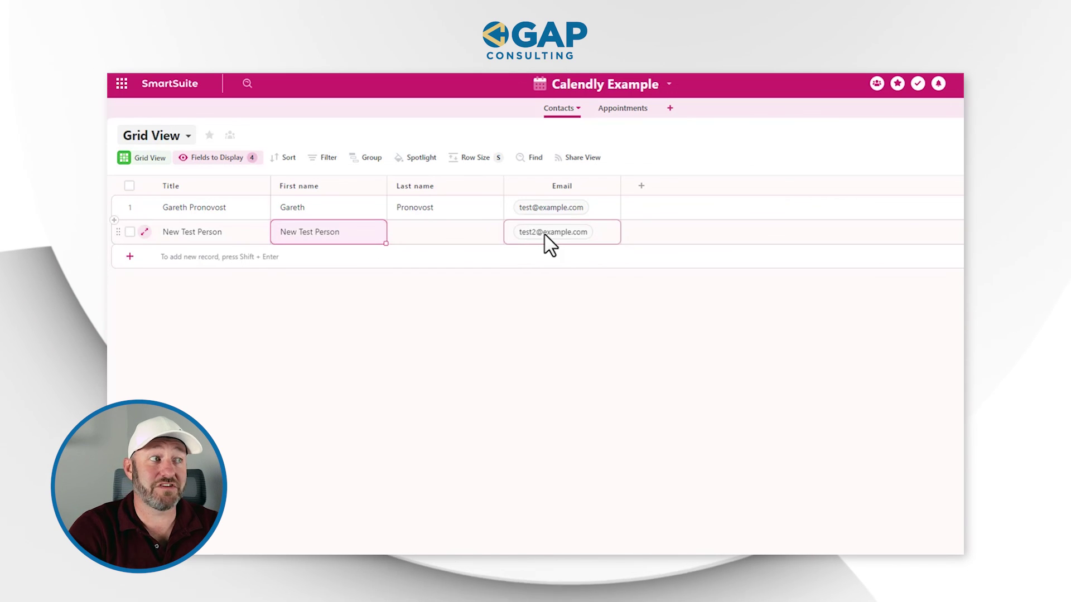
Step: Check the new Oct 31 1:30 PM appointment's event link and Calendly UUID in Appointments
{"action": "left_click", "coordinate": [622, 109]}
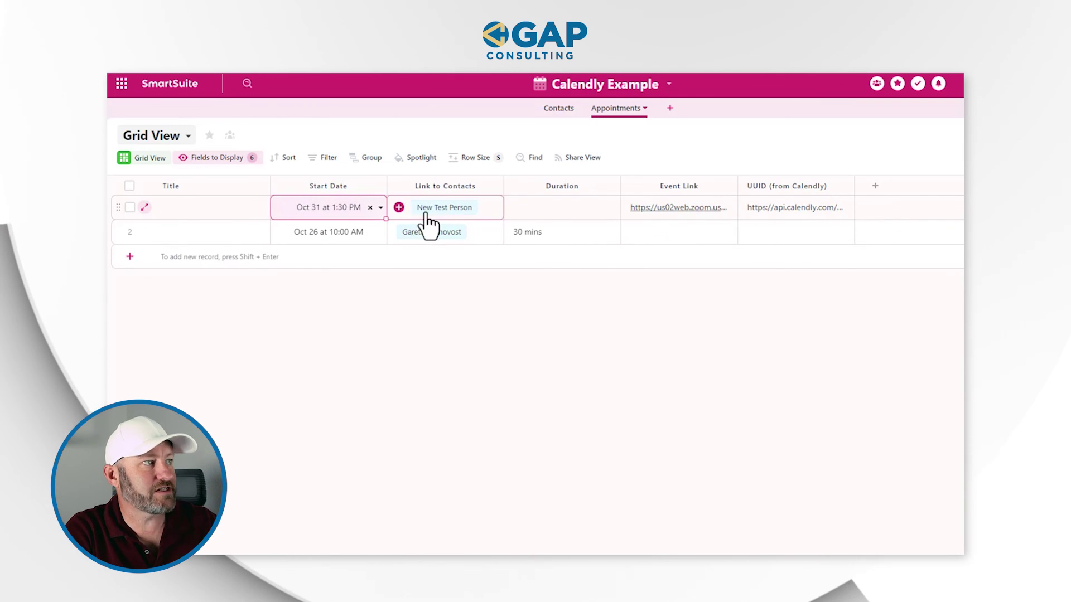
{"action": "left_click", "coordinate": [671, 208]}
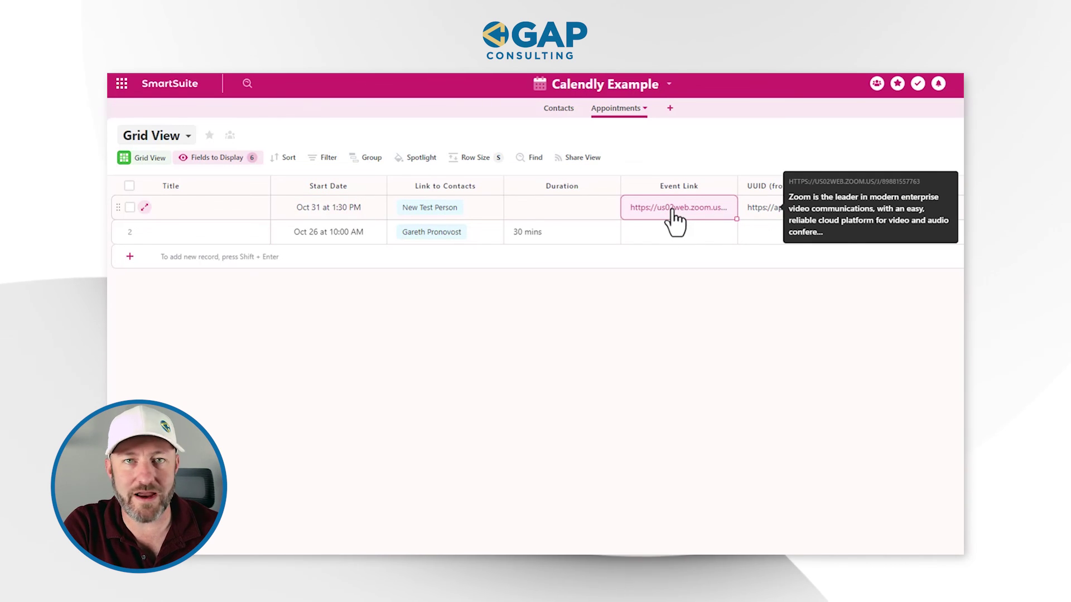
{"action": "left_click", "coordinate": [794, 211]}
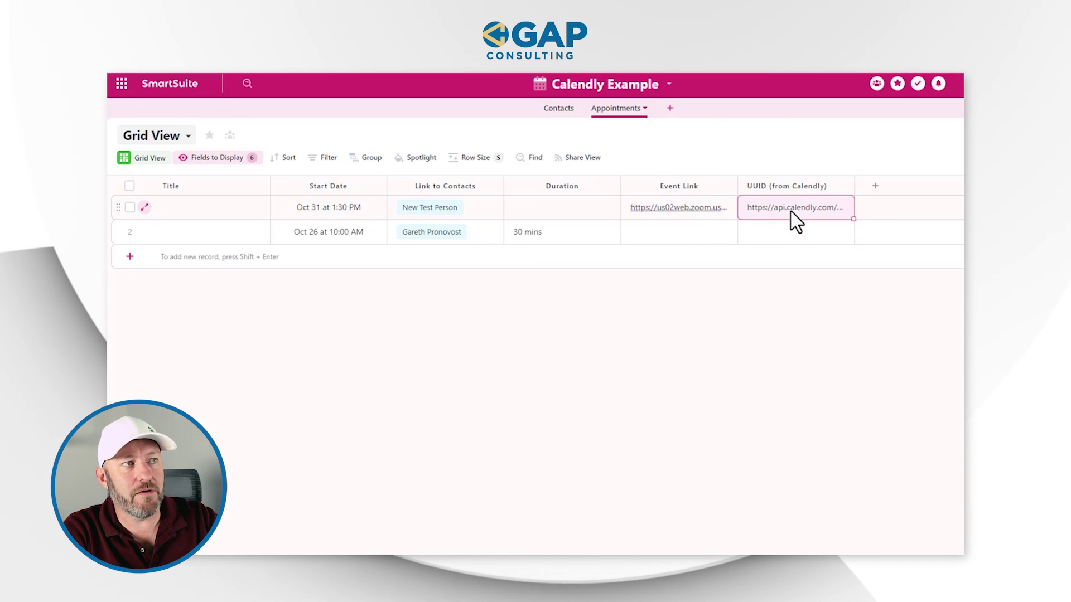